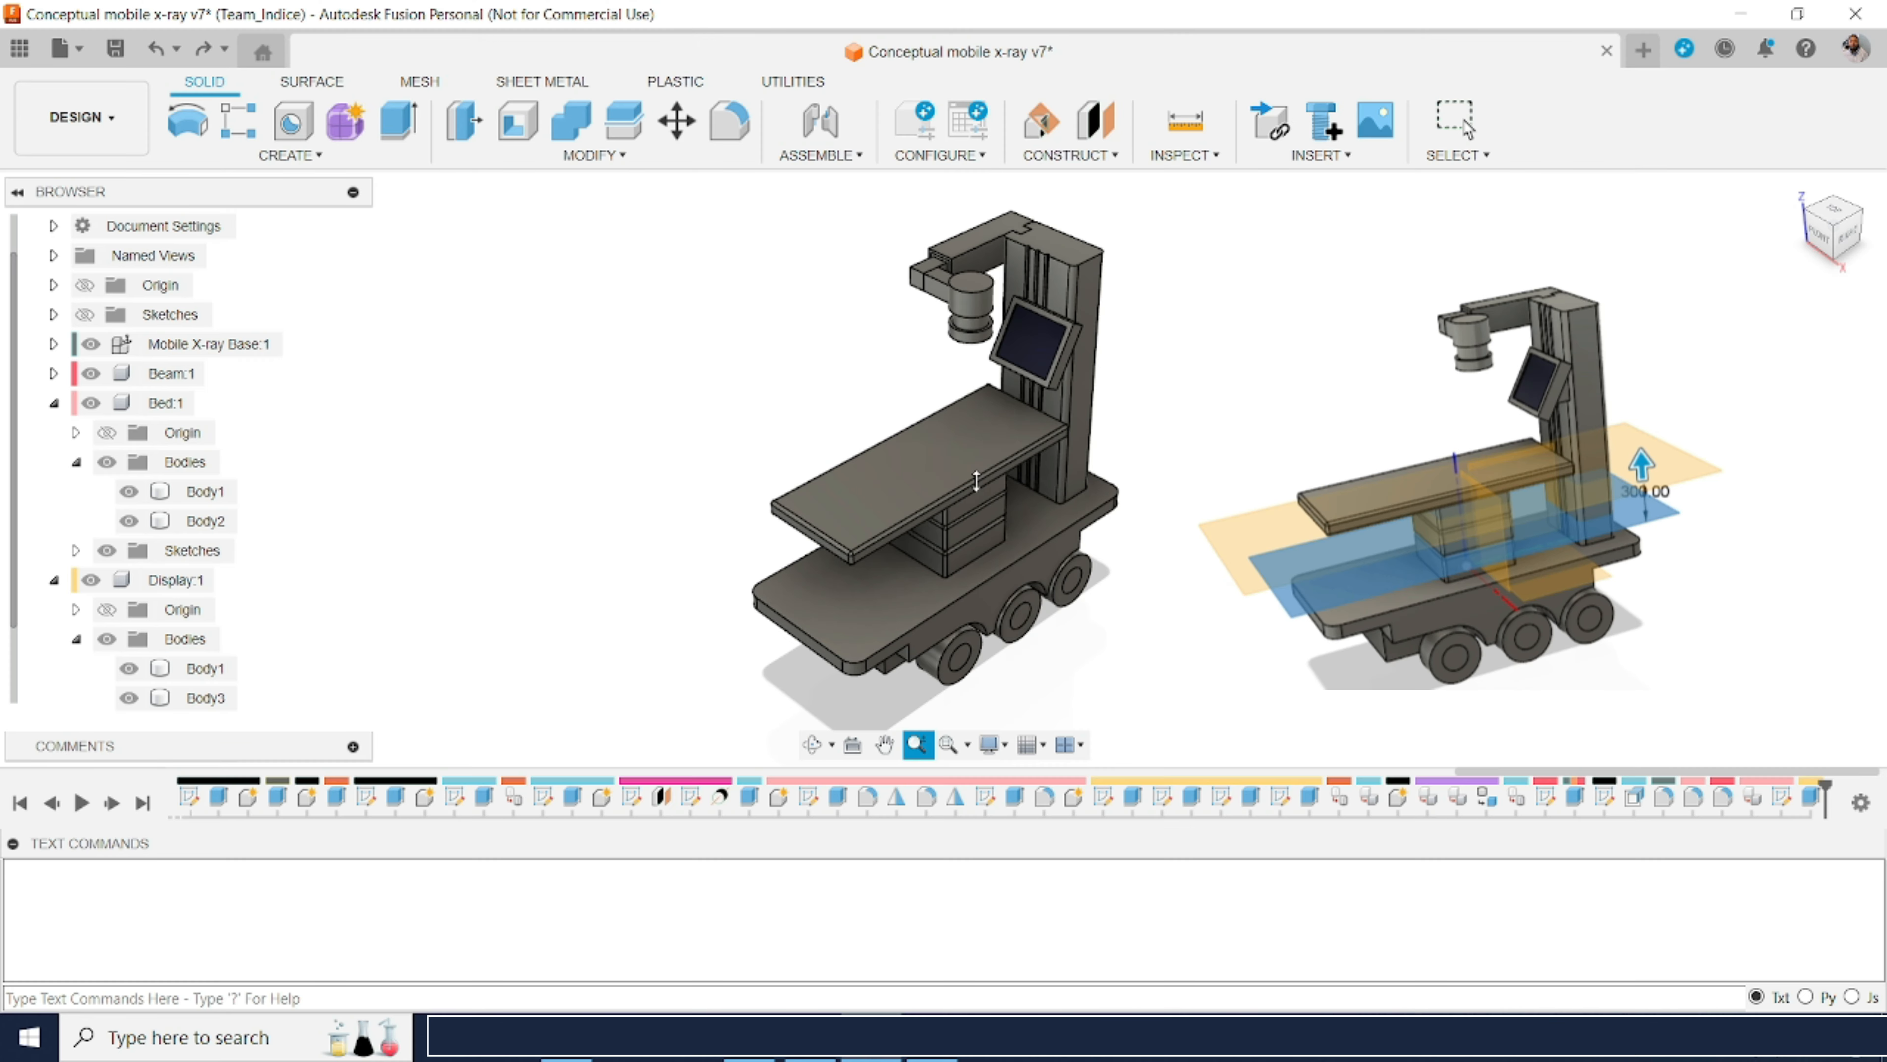
Step: Combine the Bed component's Body2 with Body1 as the tool body, using the Join operation
{"action": "left_click", "coordinate": [977, 481]}
{"action": "key", "text": "Escape"}
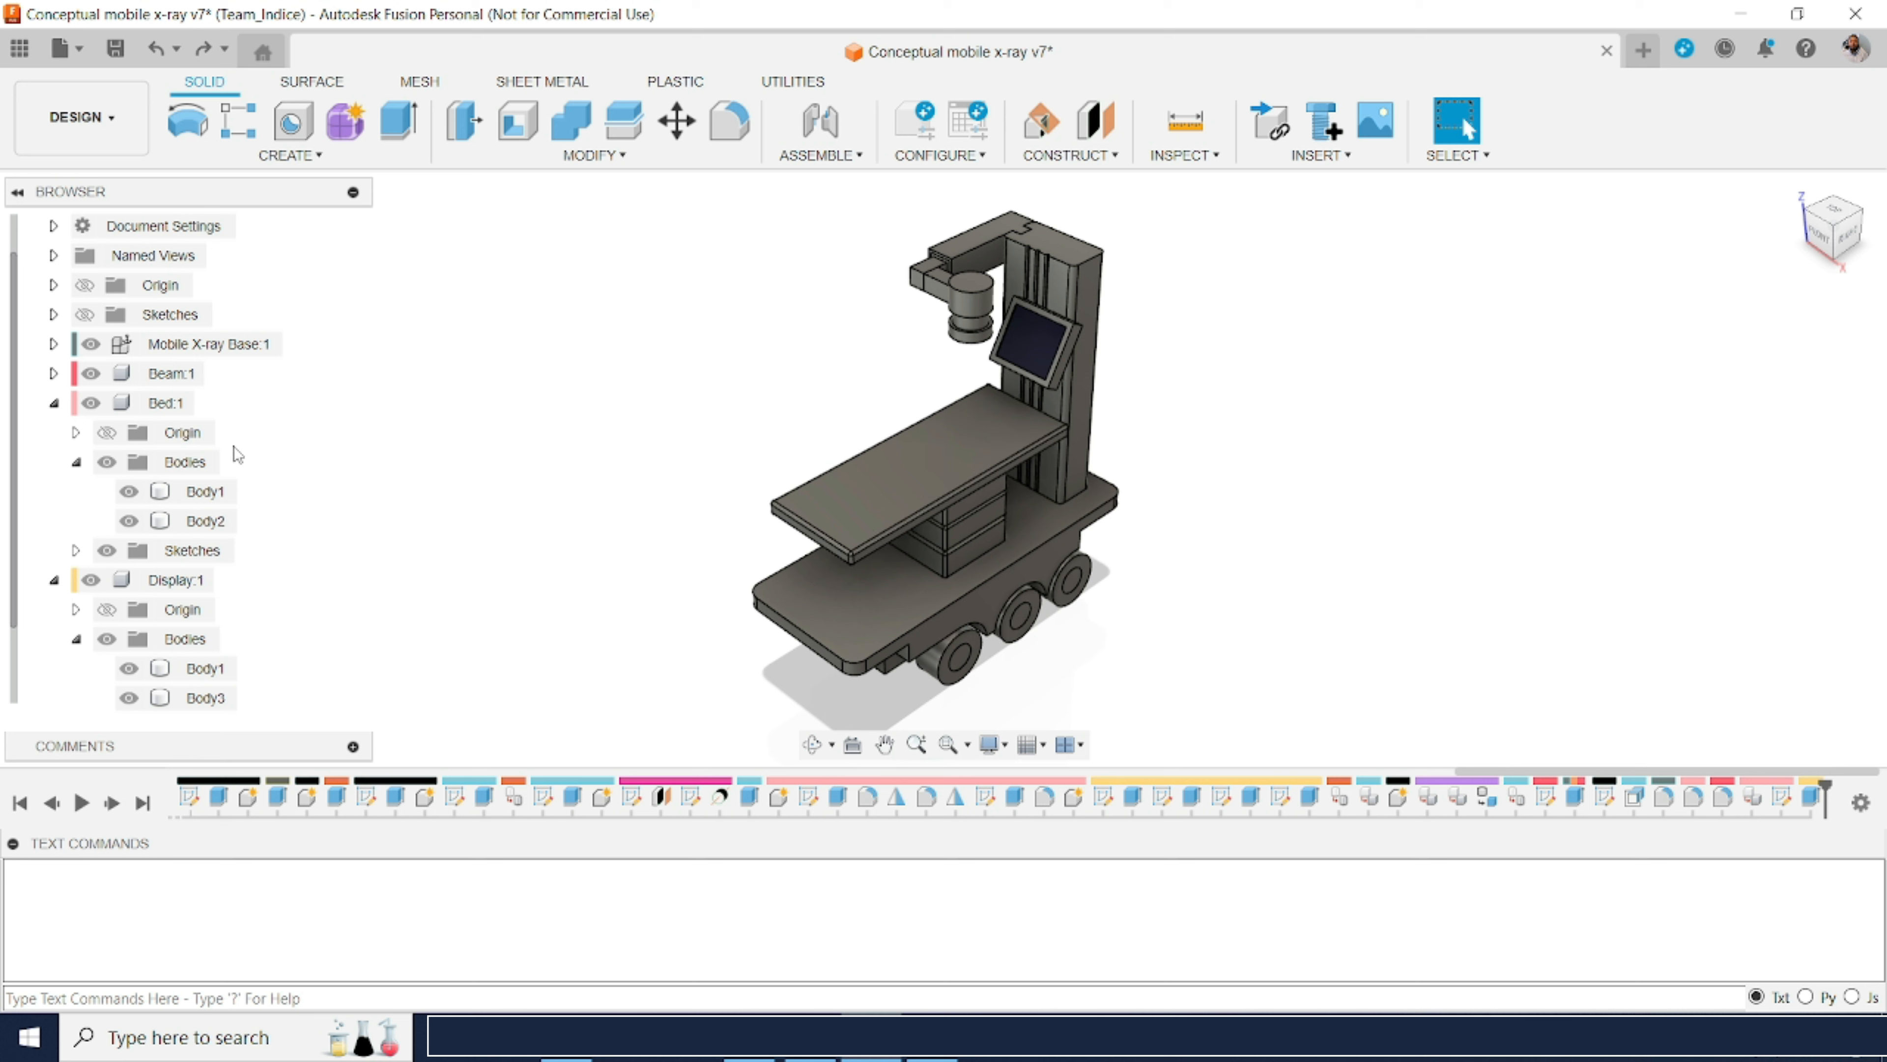
{"action": "left_click", "coordinate": [215, 523]}
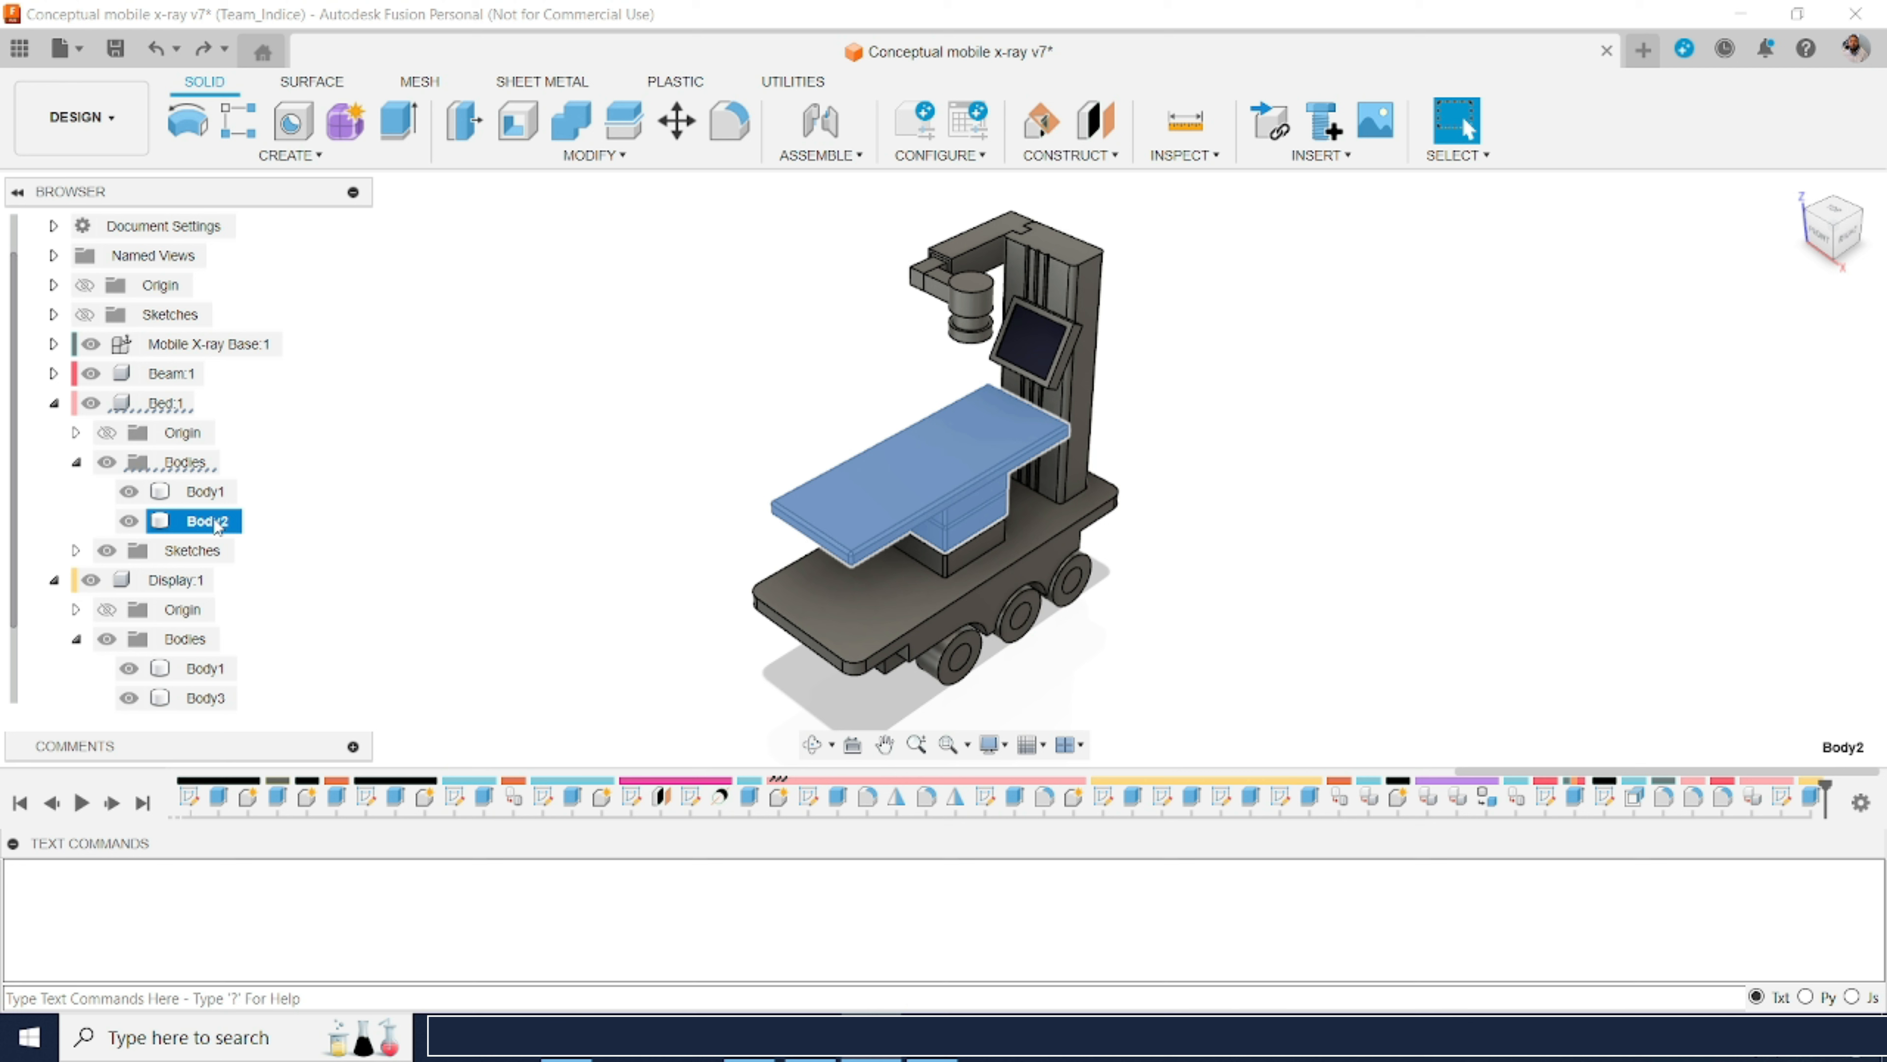
{"action": "left_click", "coordinate": [585, 131]}
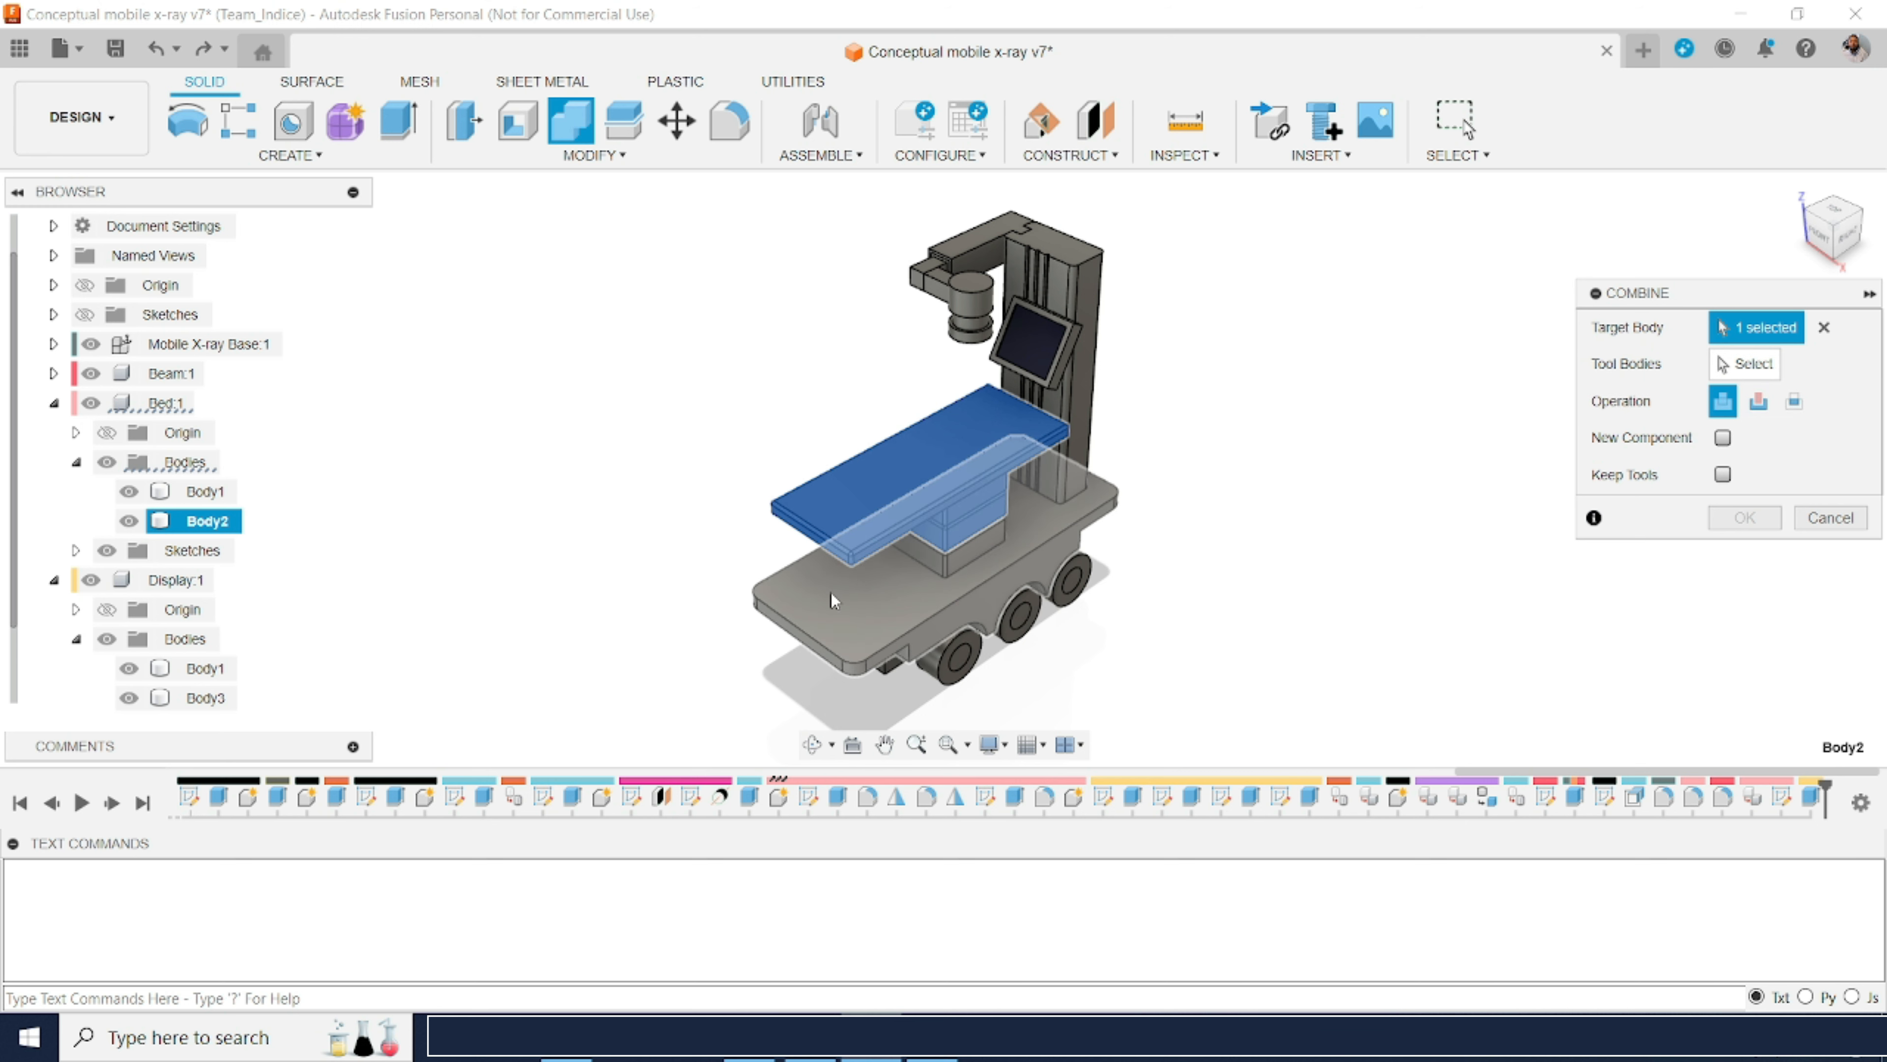
{"action": "left_click", "coordinate": [959, 493]}
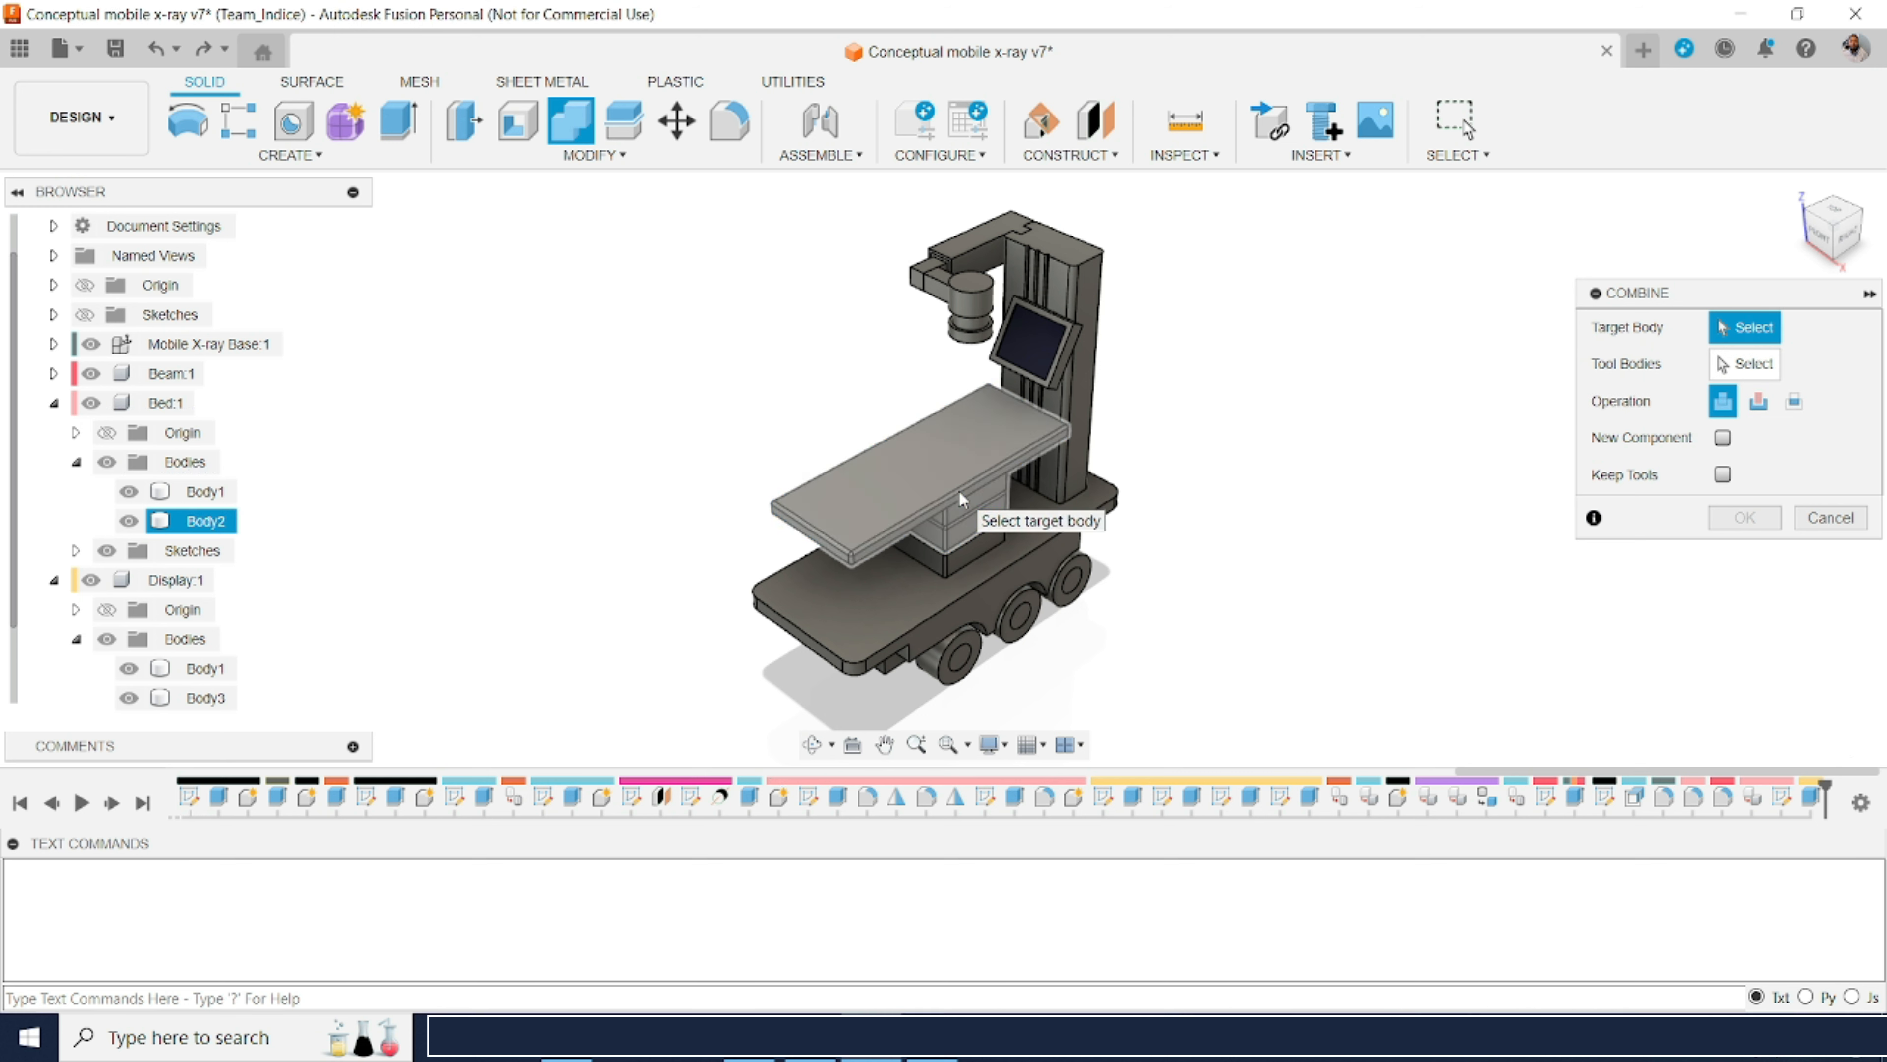
{"action": "left_click", "coordinate": [961, 508]}
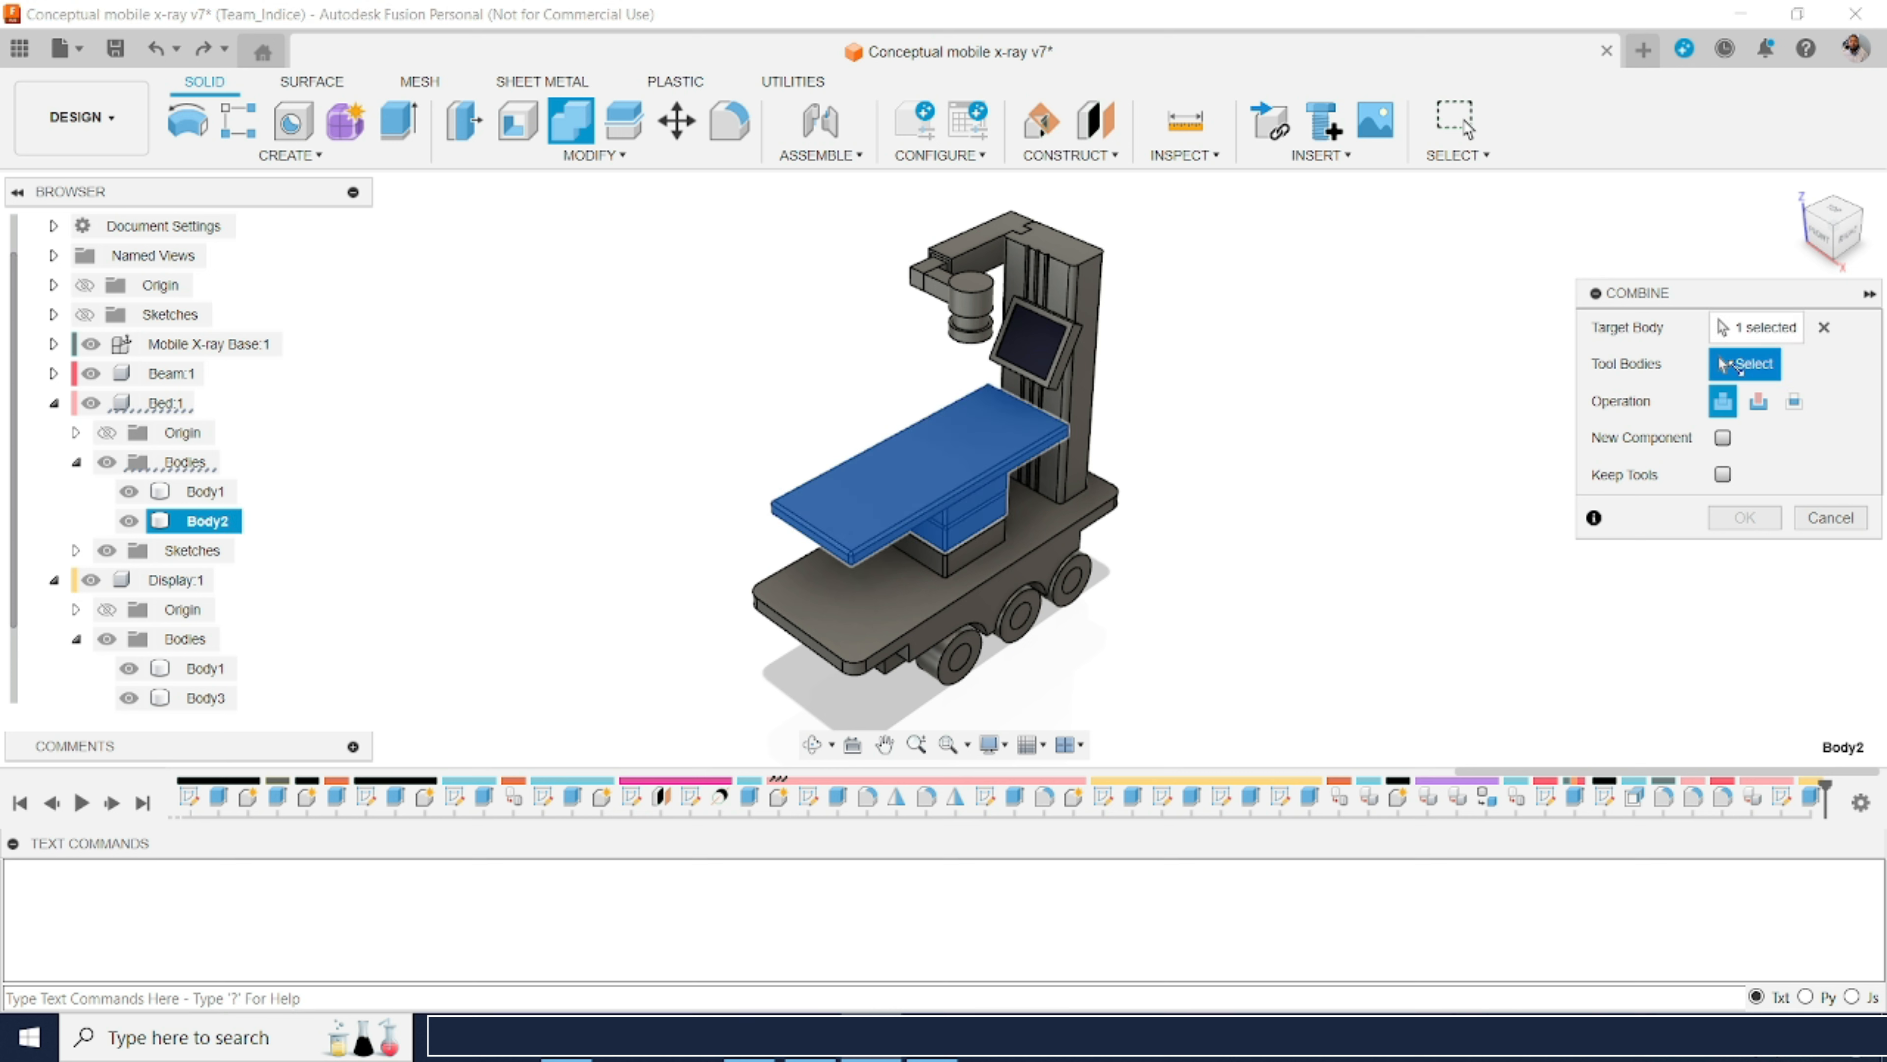
{"action": "left_click", "coordinate": [985, 546]}
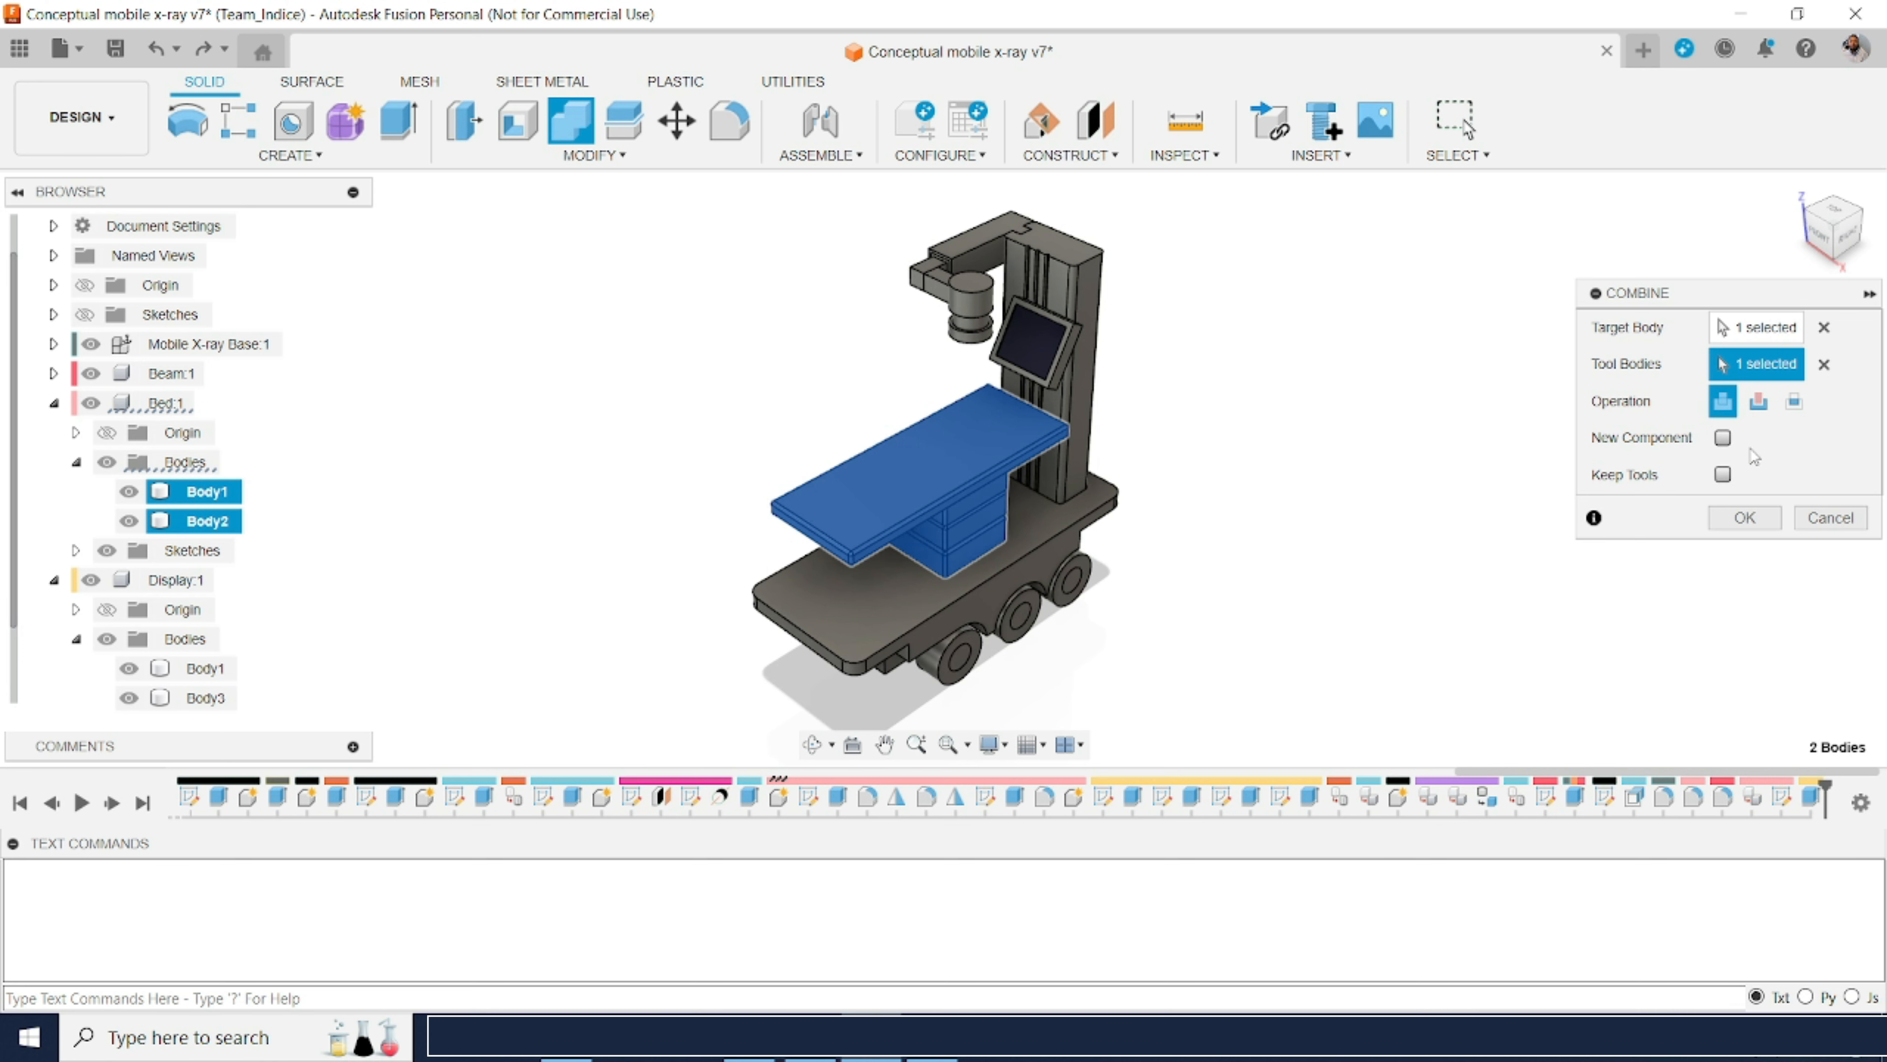
{"action": "left_click", "coordinate": [1748, 517]}
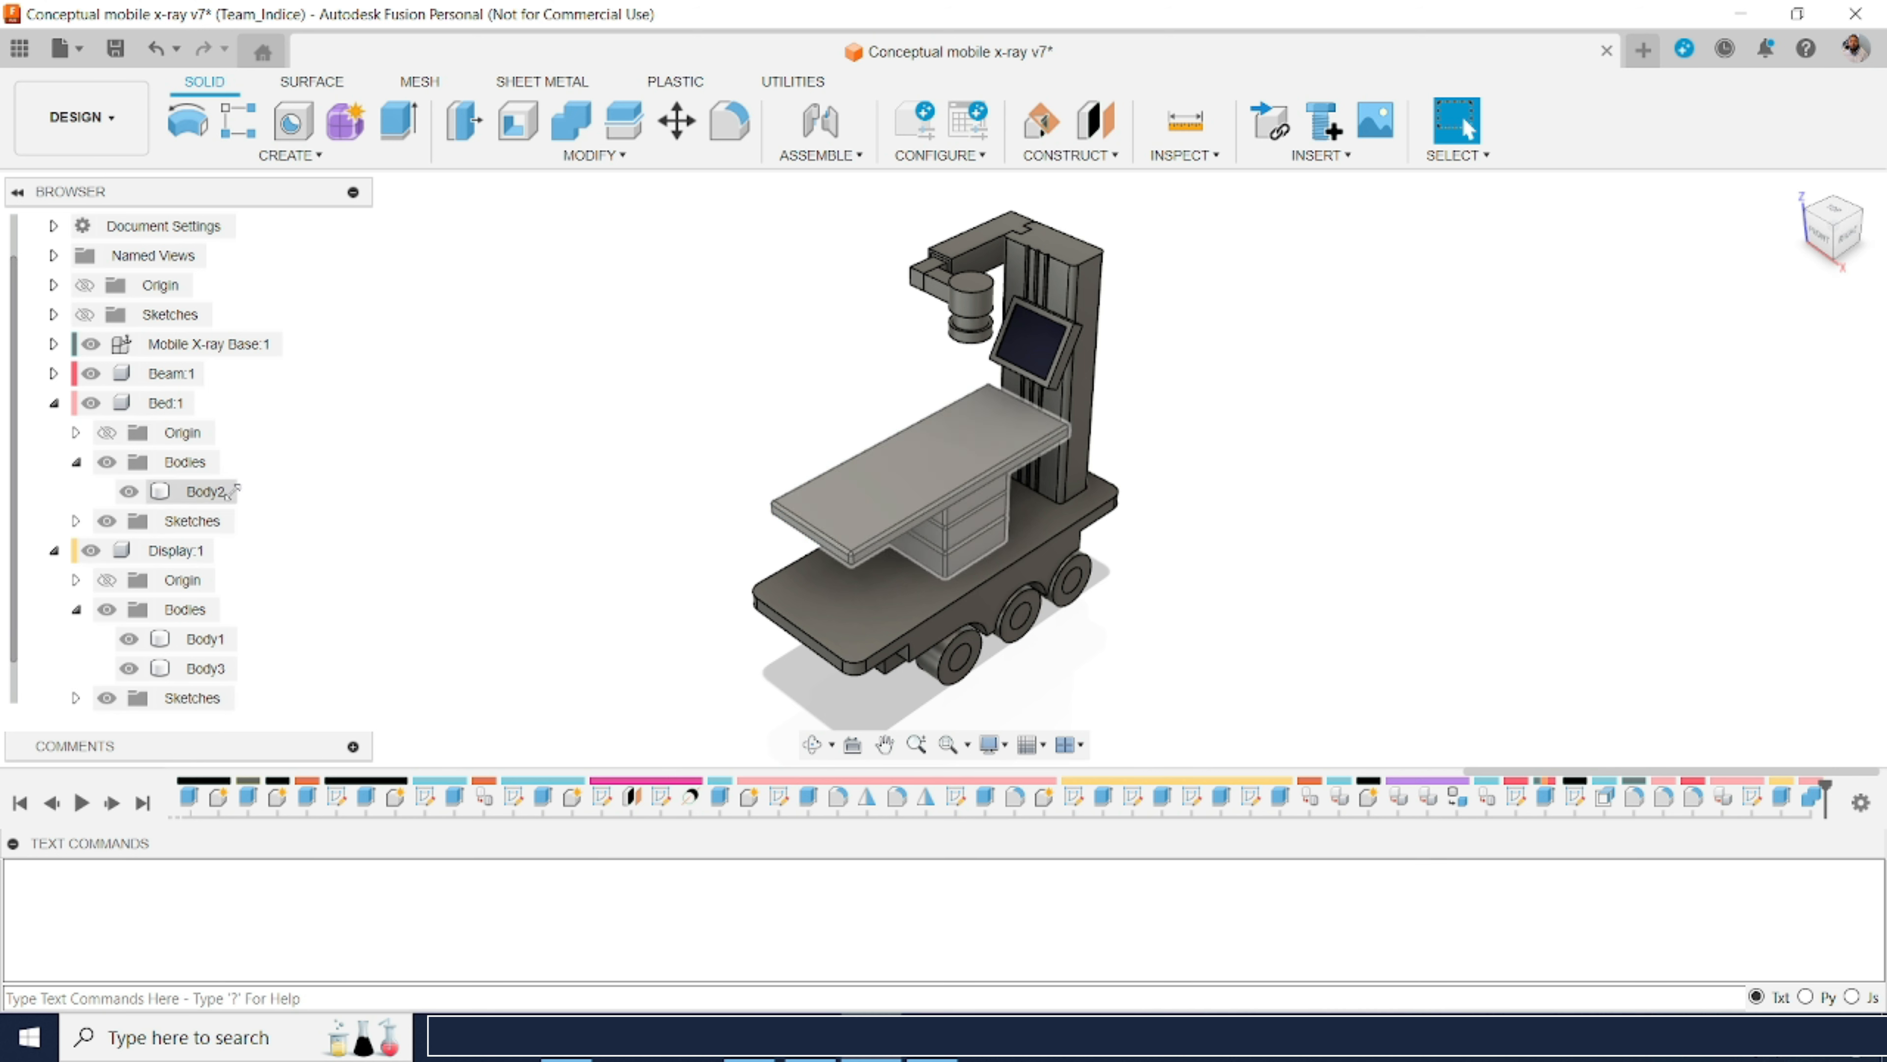
{"action": "left_click", "coordinate": [210, 493]}
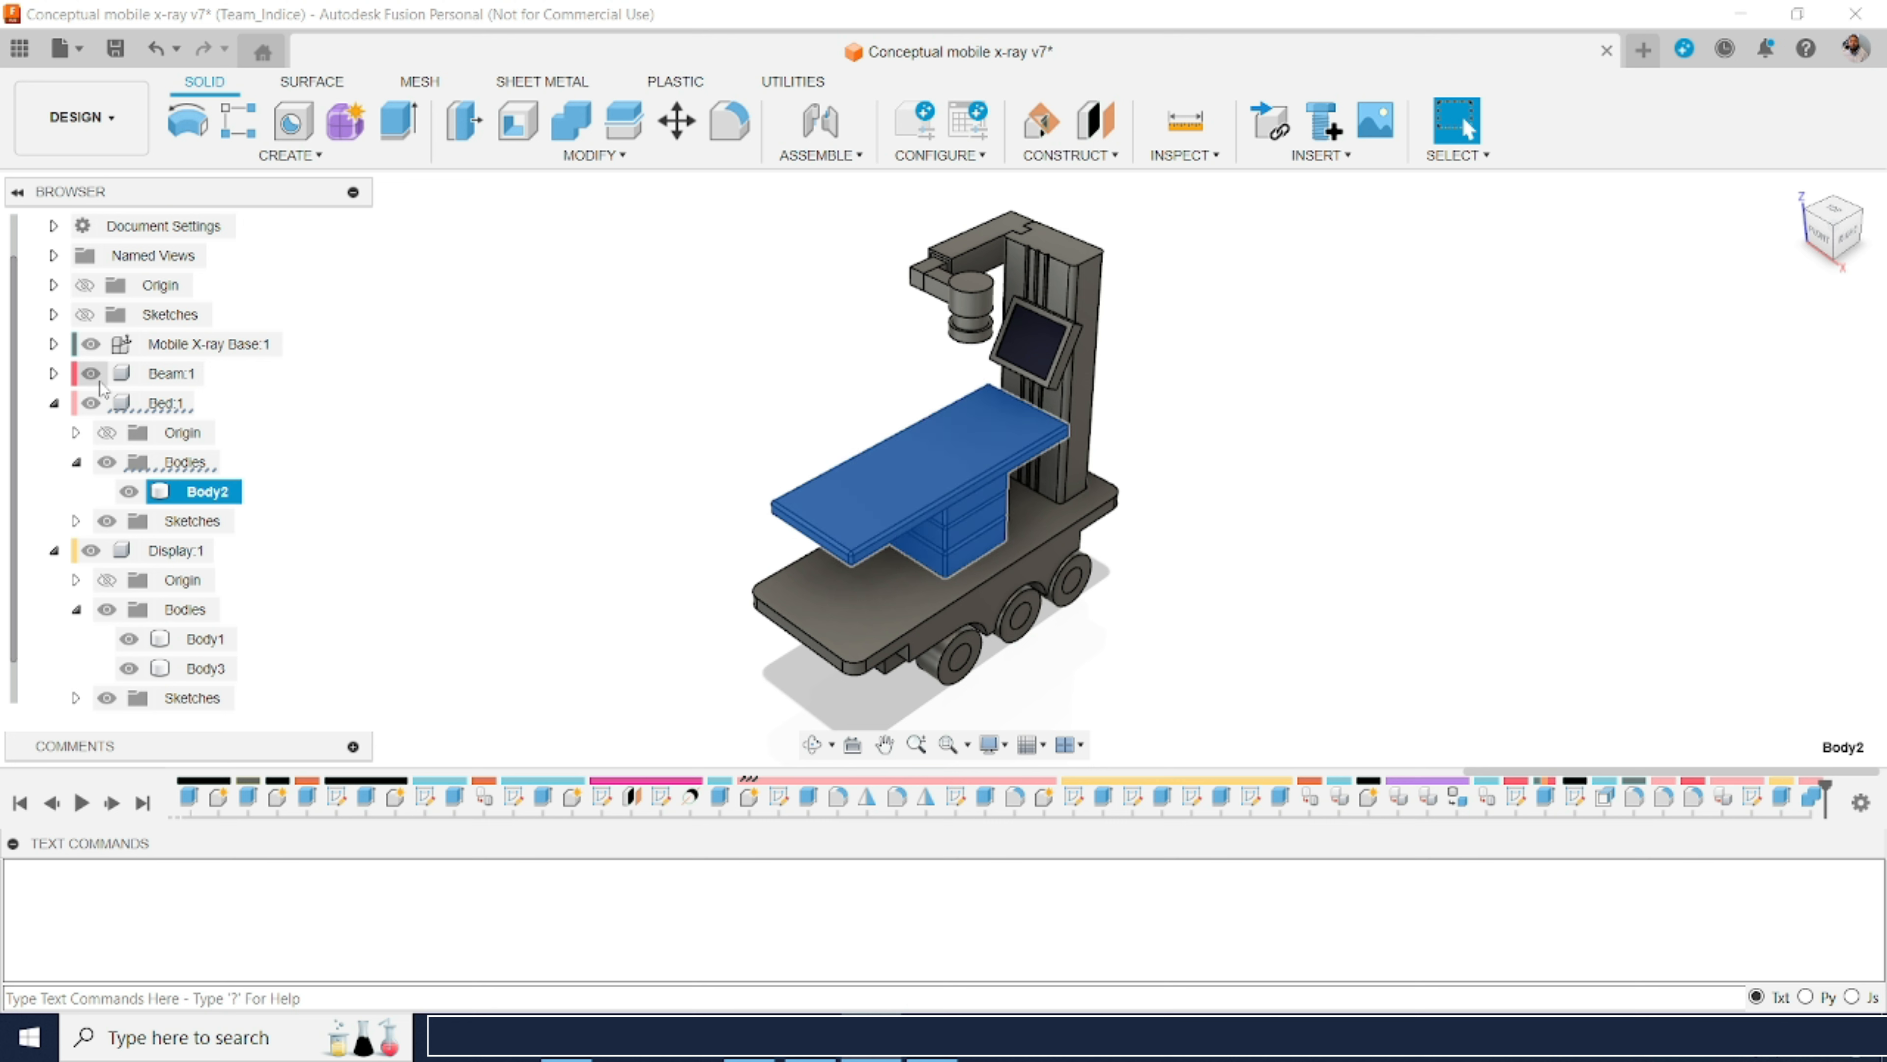
{"action": "left_click", "coordinate": [108, 436]}
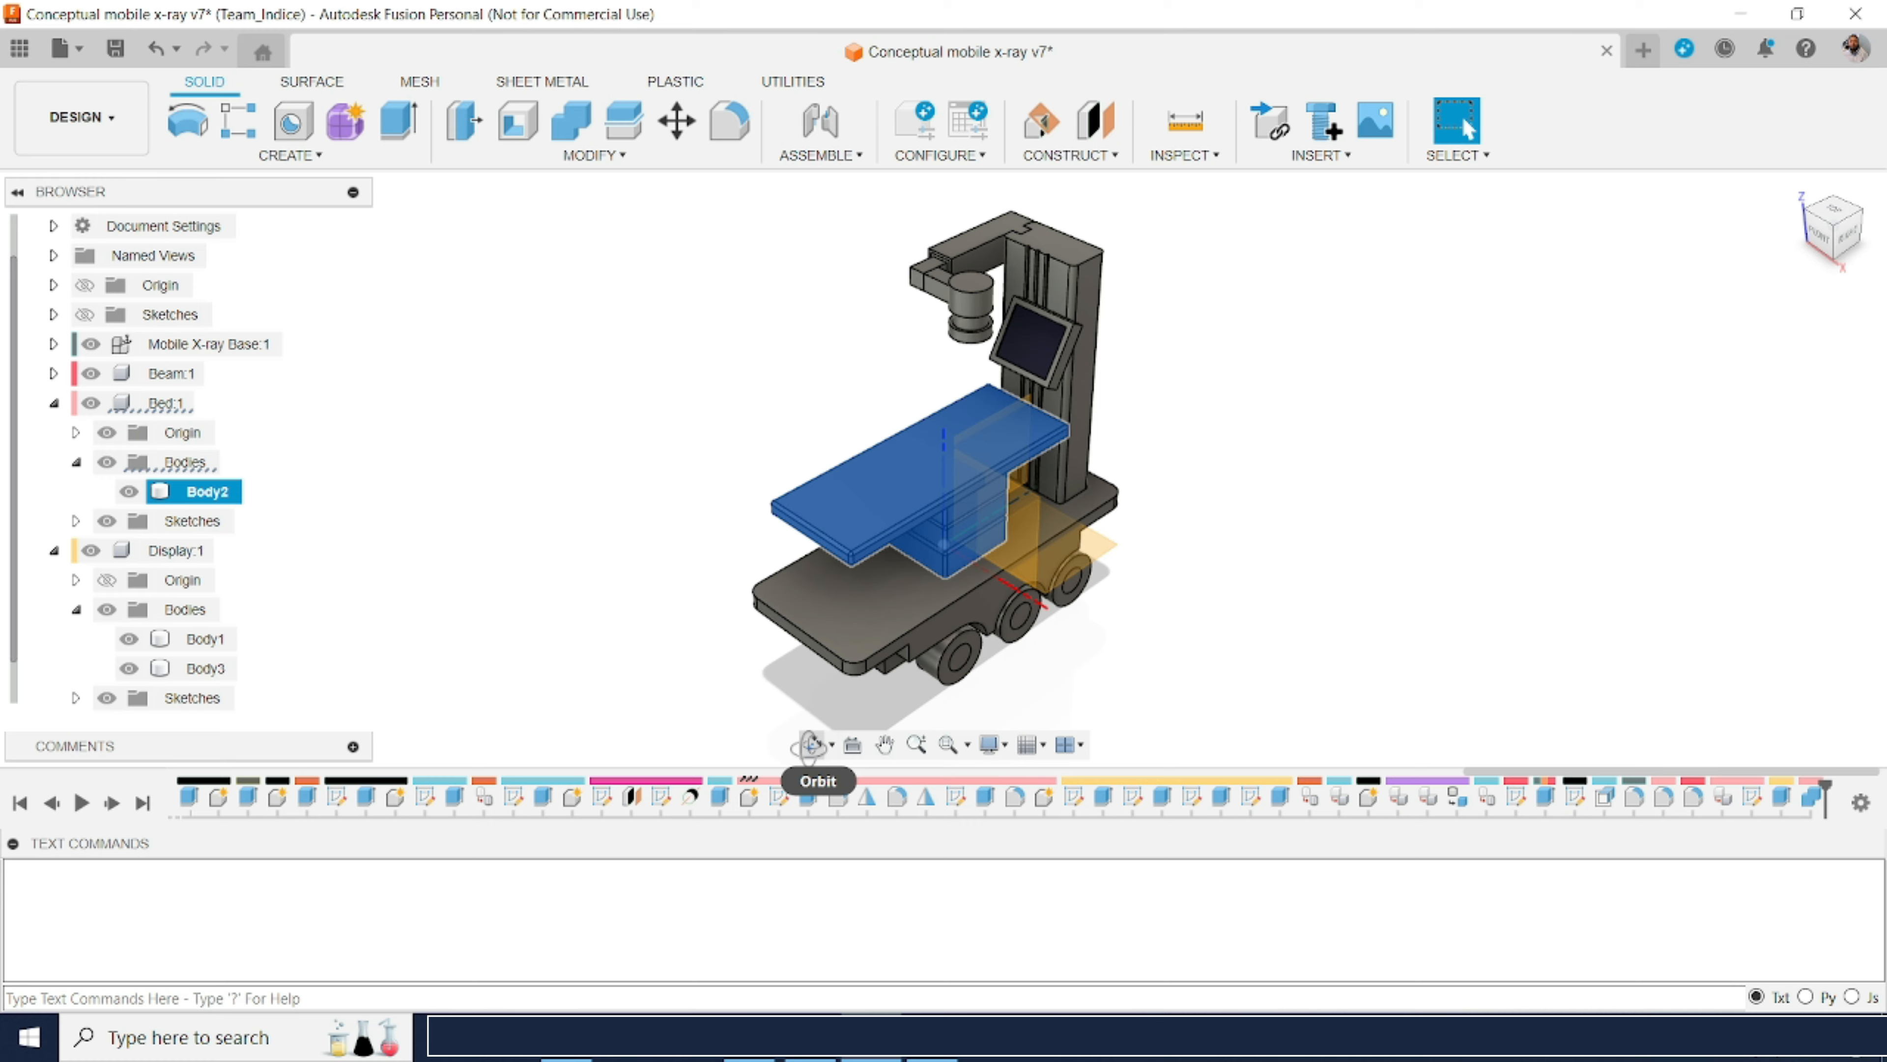
{"action": "left_click", "coordinate": [810, 744]}
{"action": "left_click_drag", "start_coordinate": [942, 543], "coordinate": [1034, 571]}
{"action": "key", "text": "Escape"}
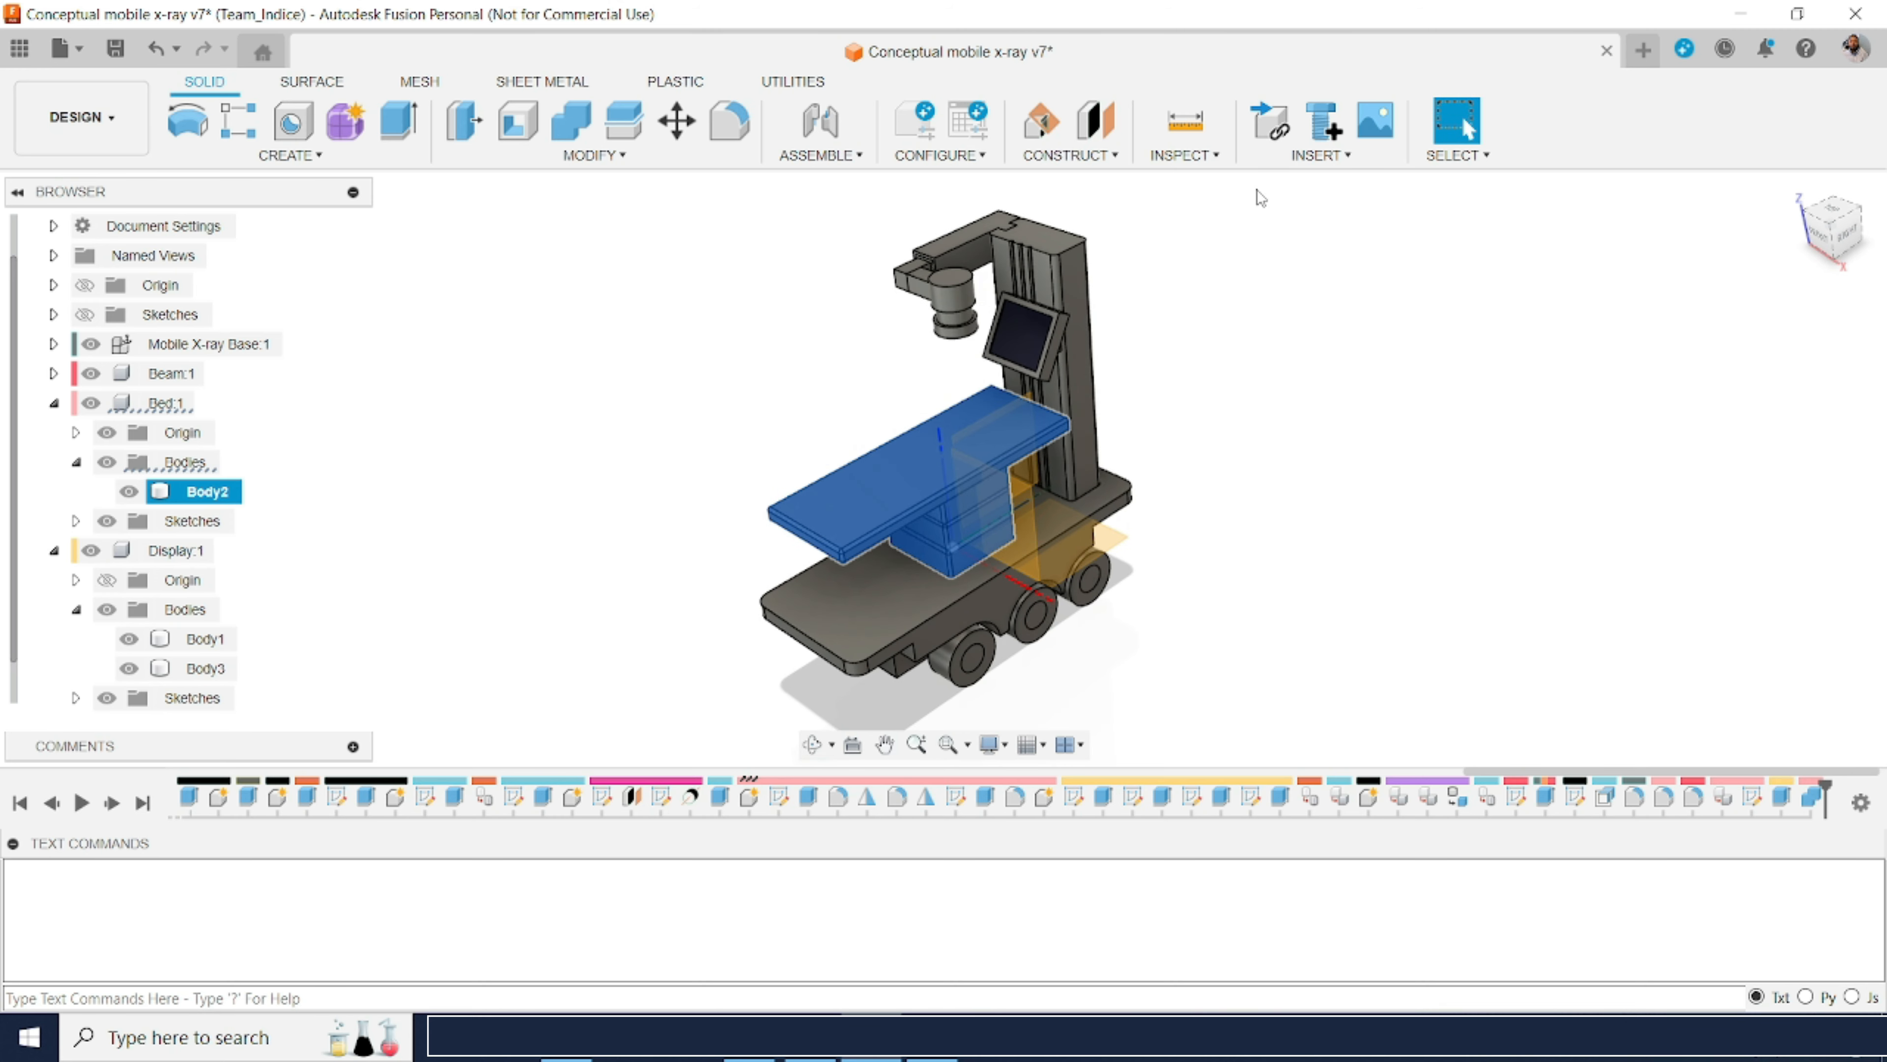
{"action": "left_click", "coordinate": [1088, 159]}
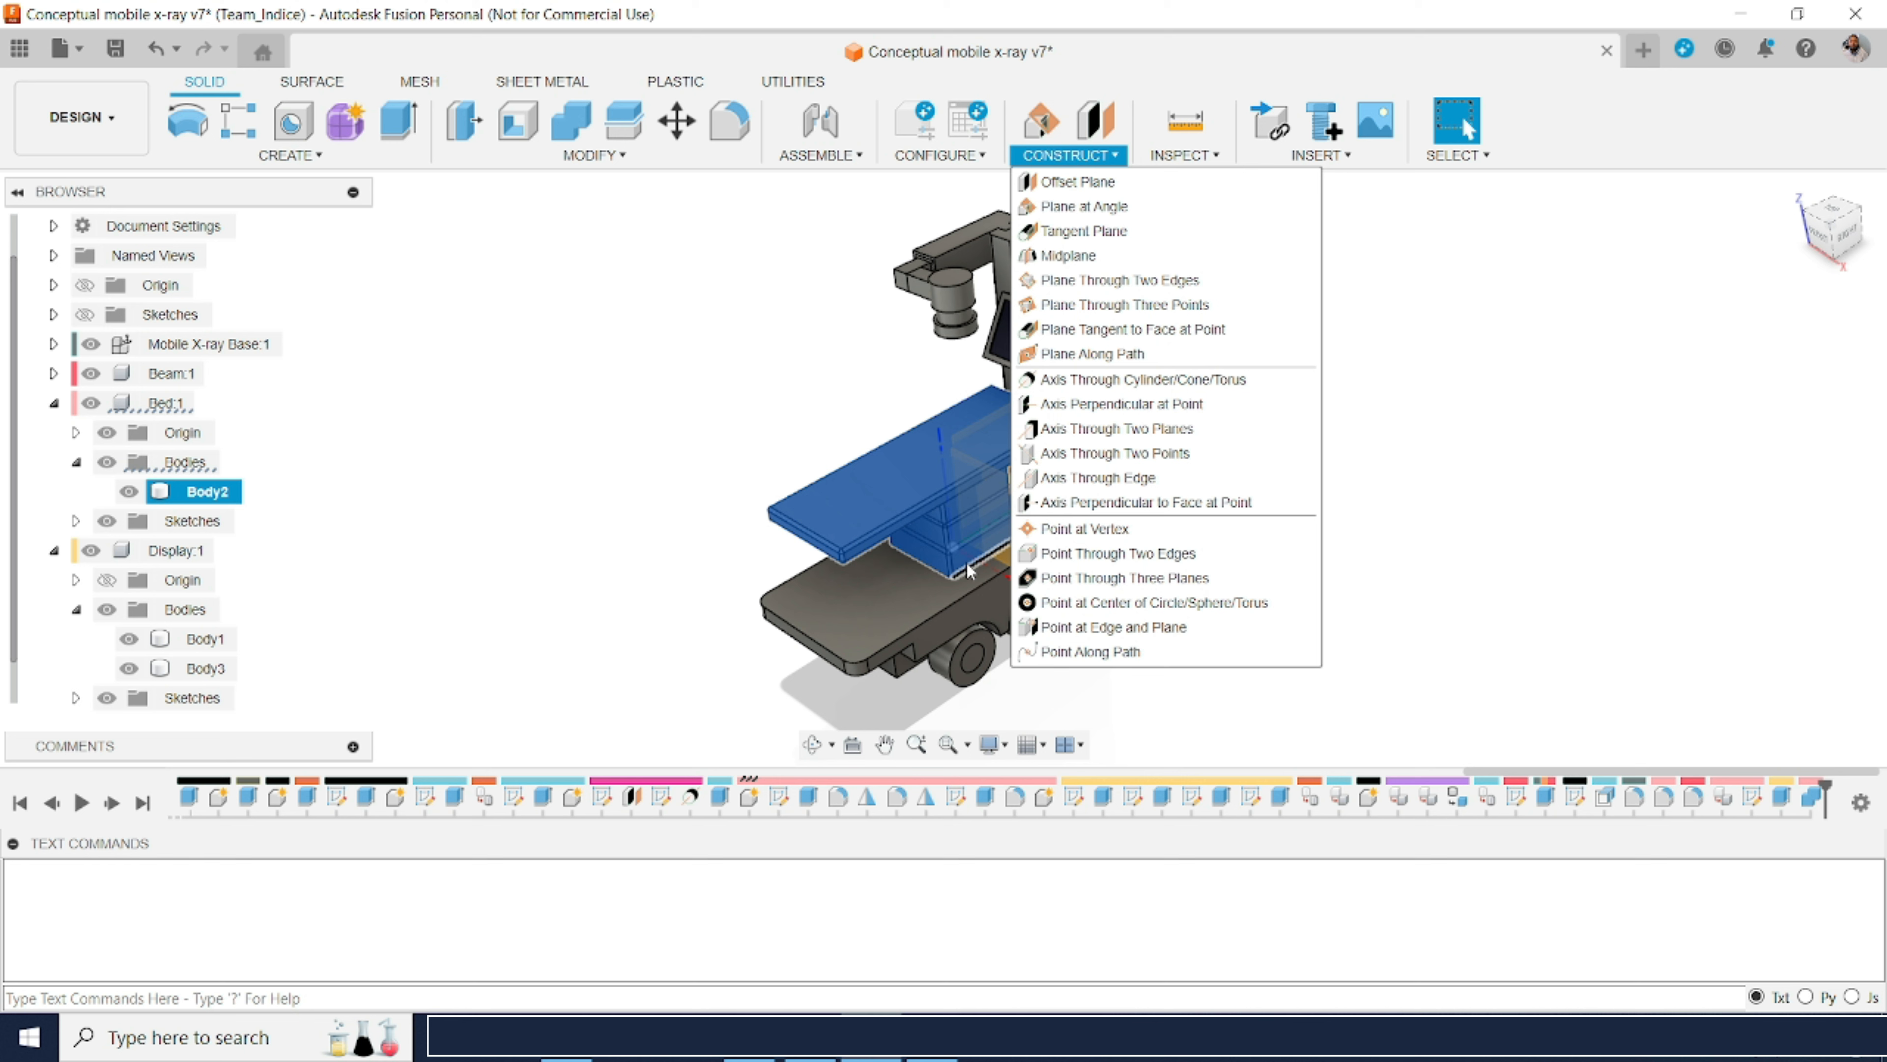
{"action": "left_click", "coordinate": [557, 467]}
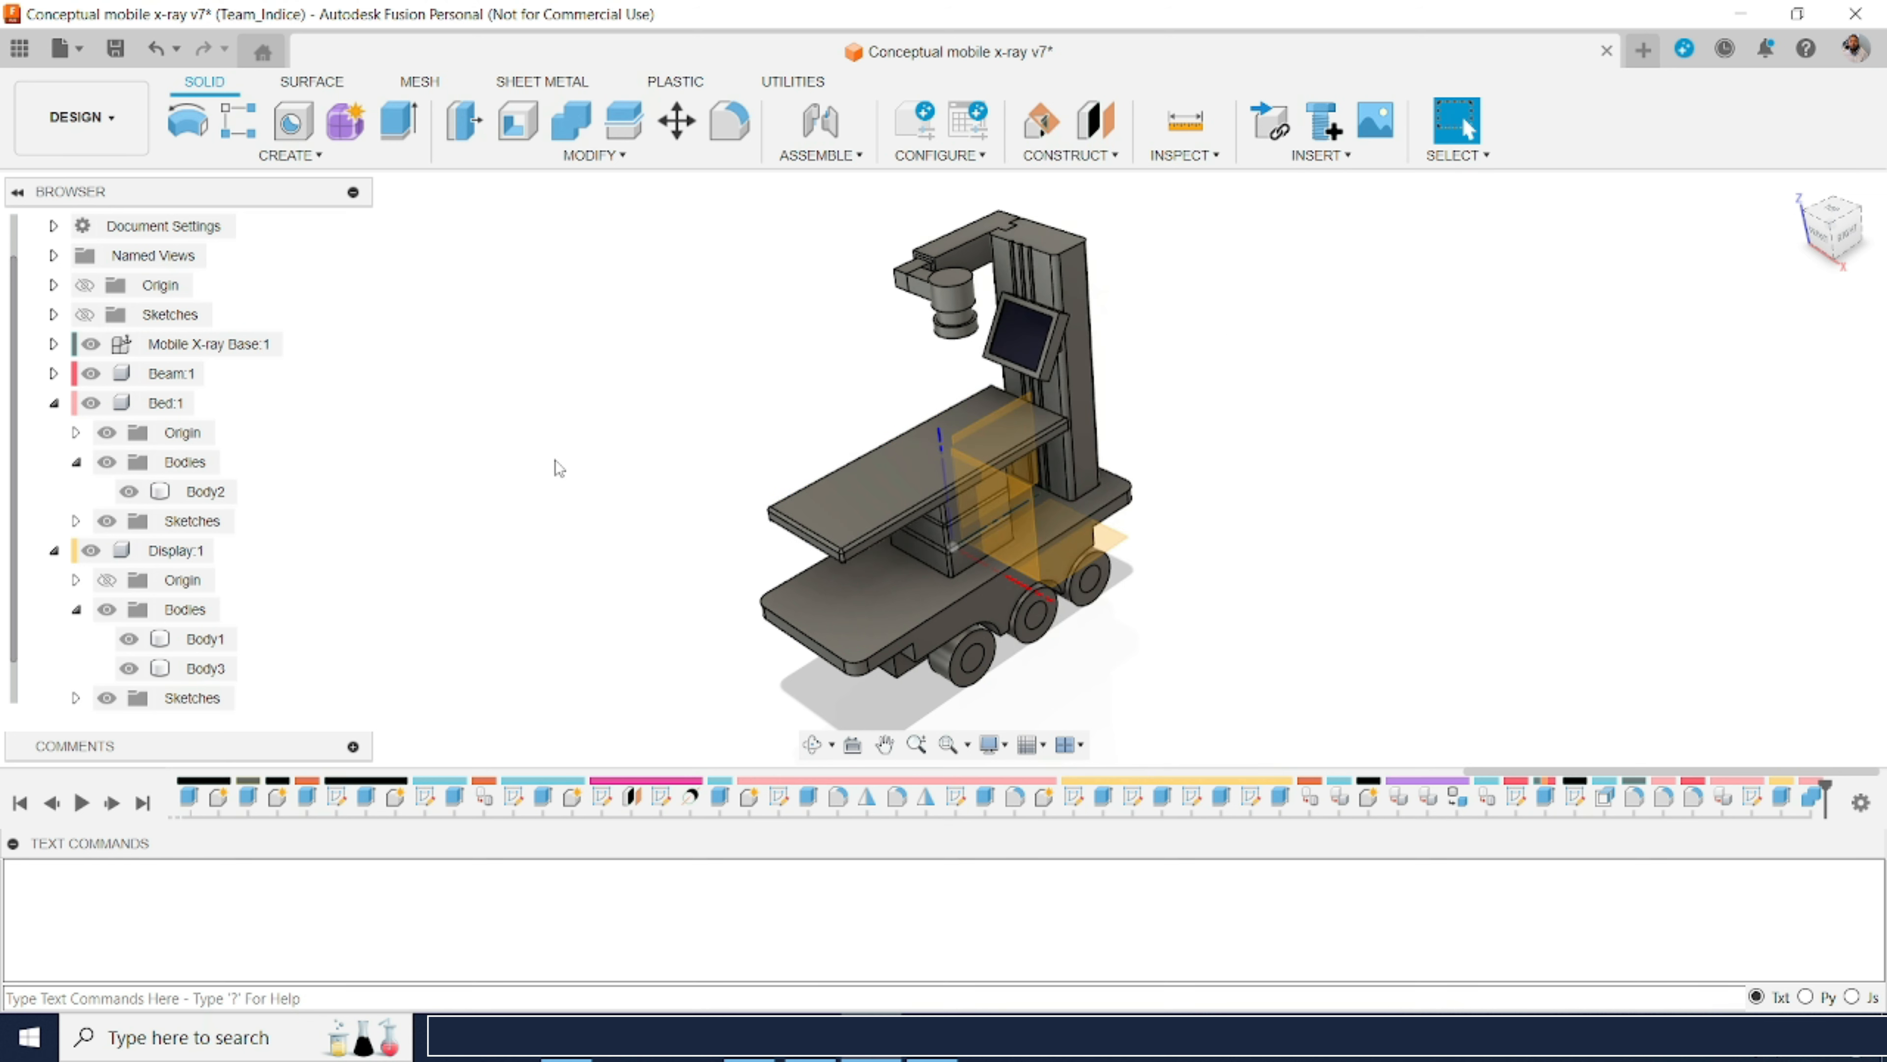
{"action": "left_click", "coordinate": [108, 583]}
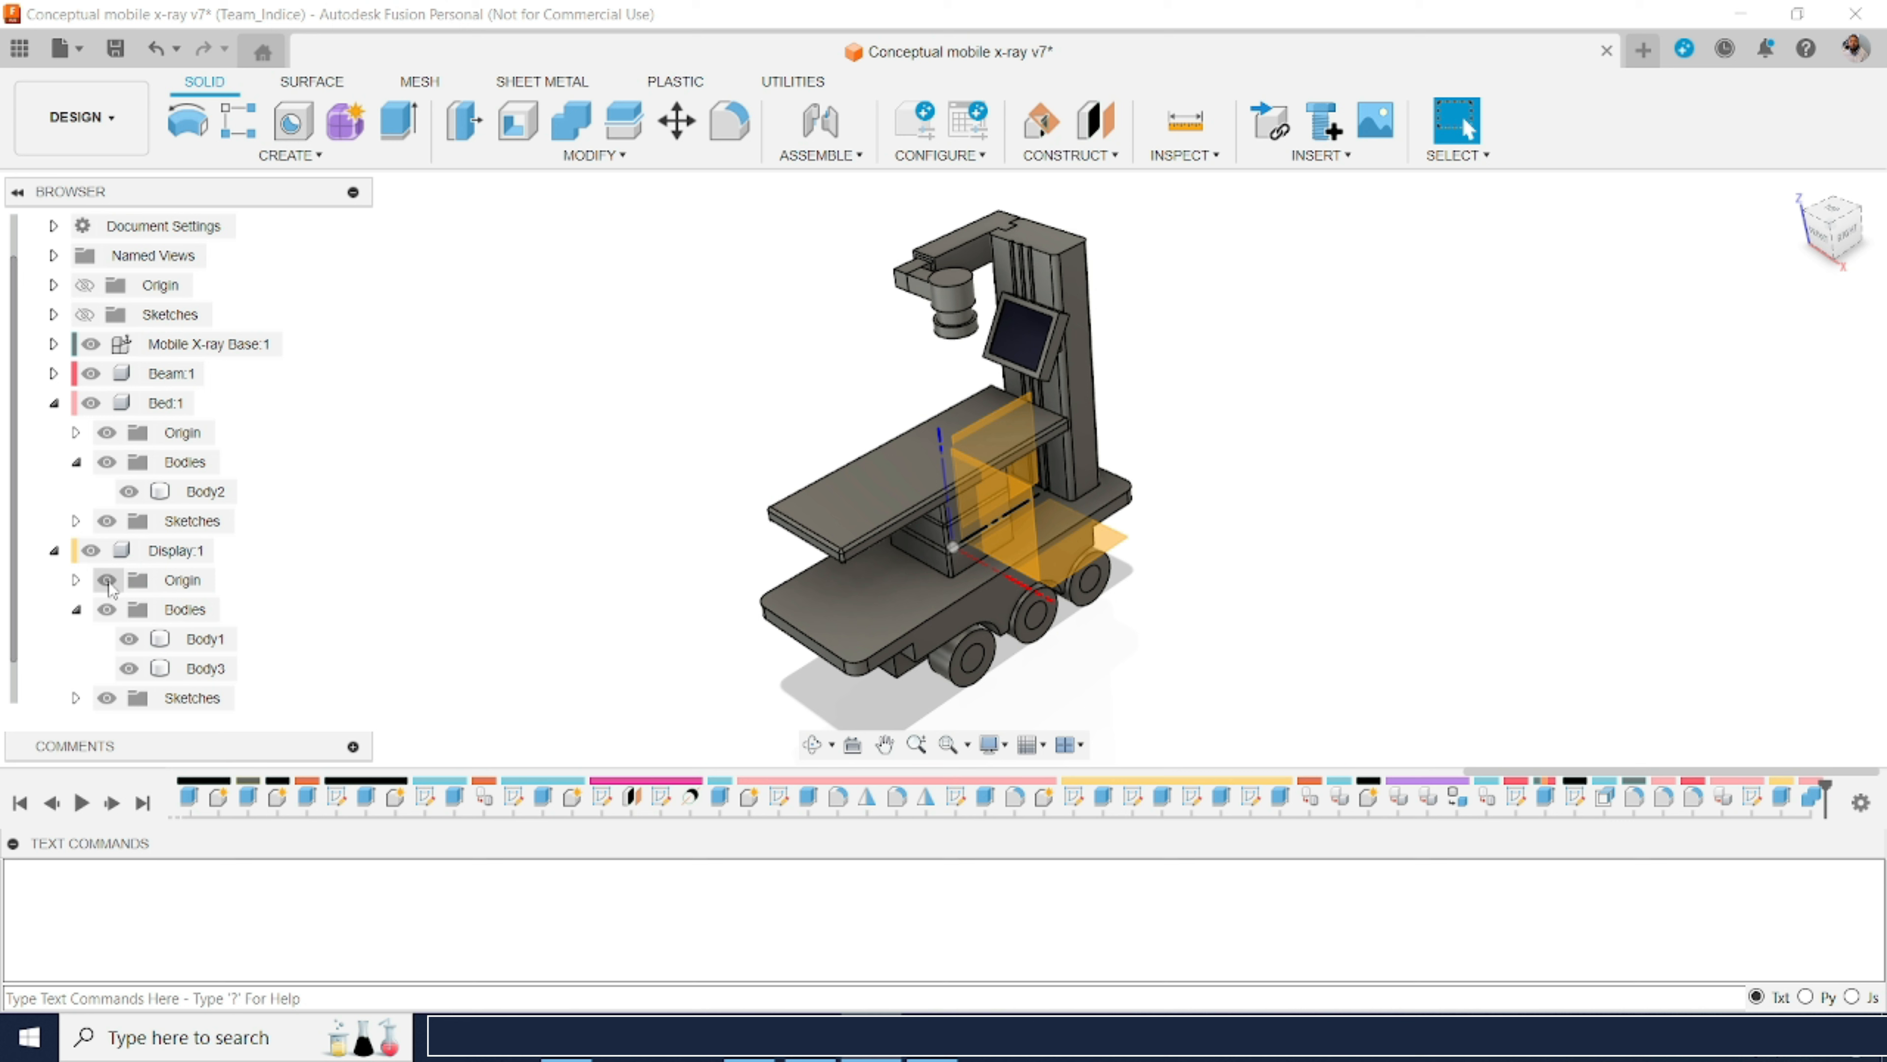
{"action": "left_click", "coordinate": [107, 580]}
{"action": "left_click", "coordinate": [107, 432]}
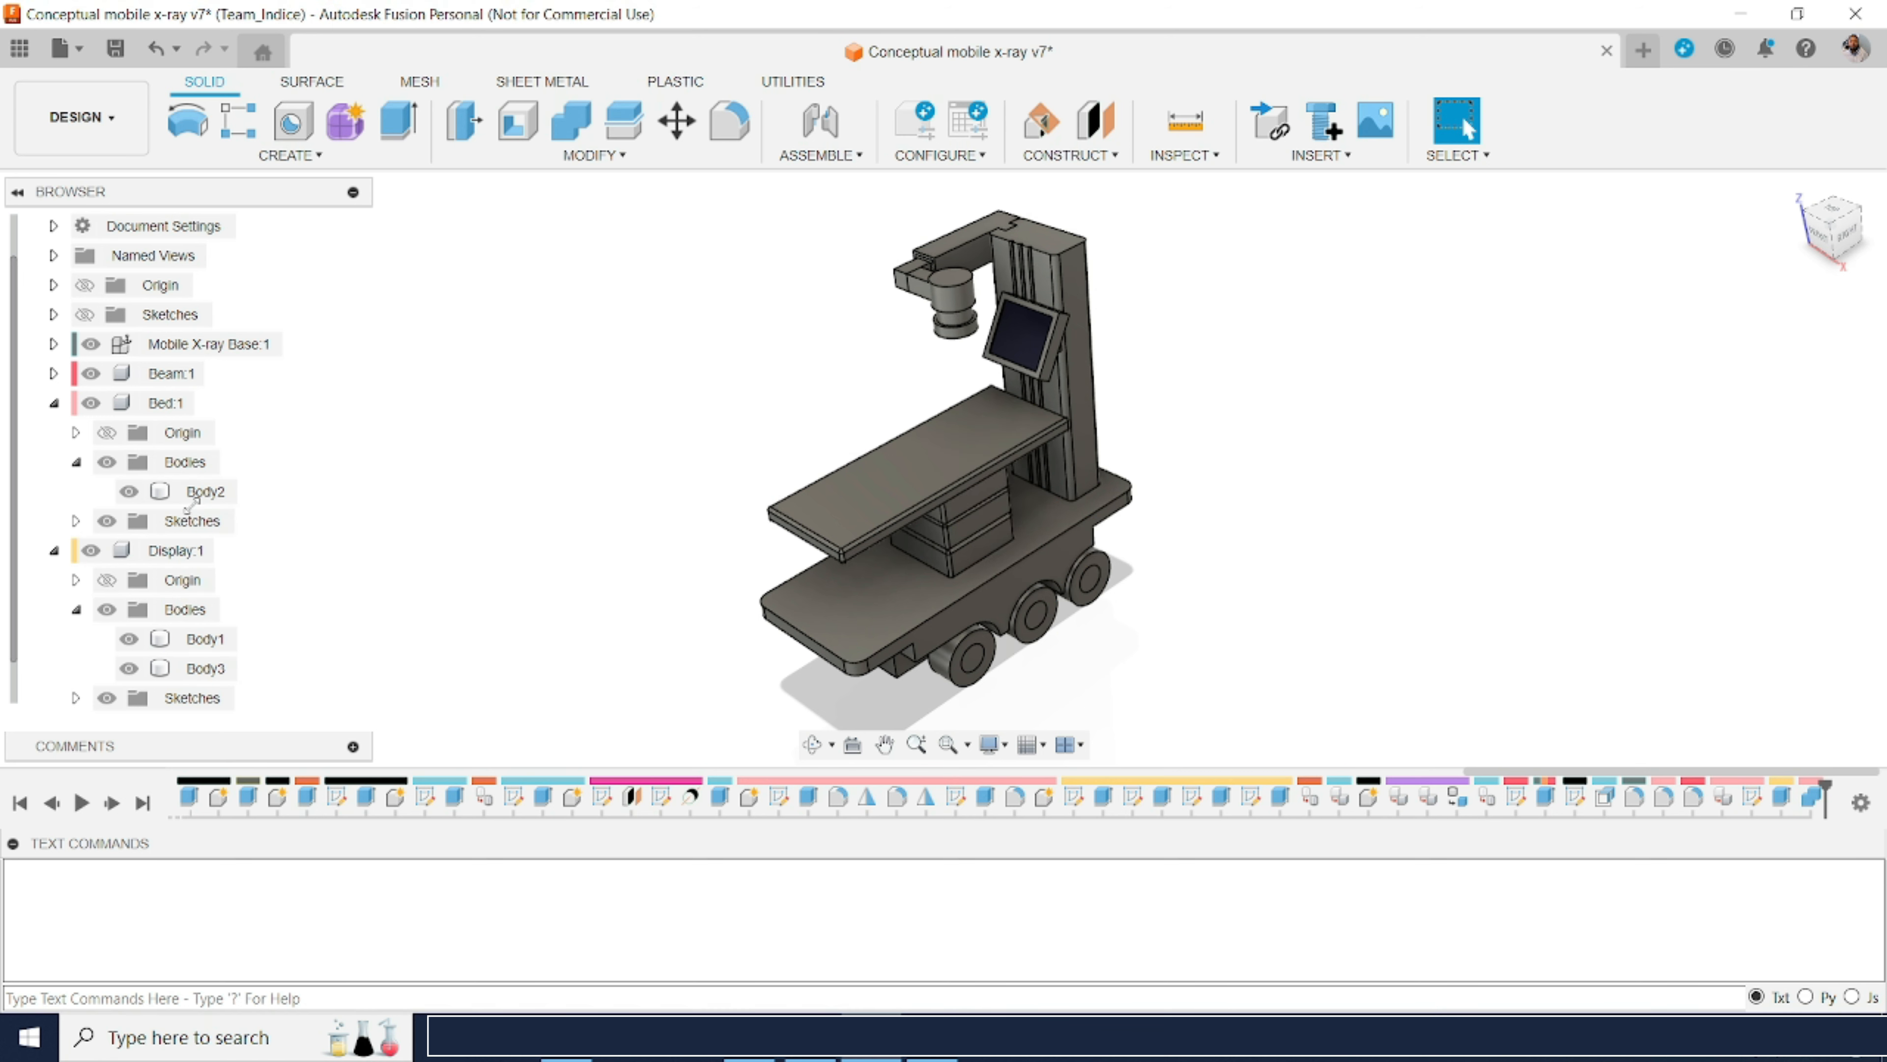
{"action": "left_click", "coordinate": [200, 492]}
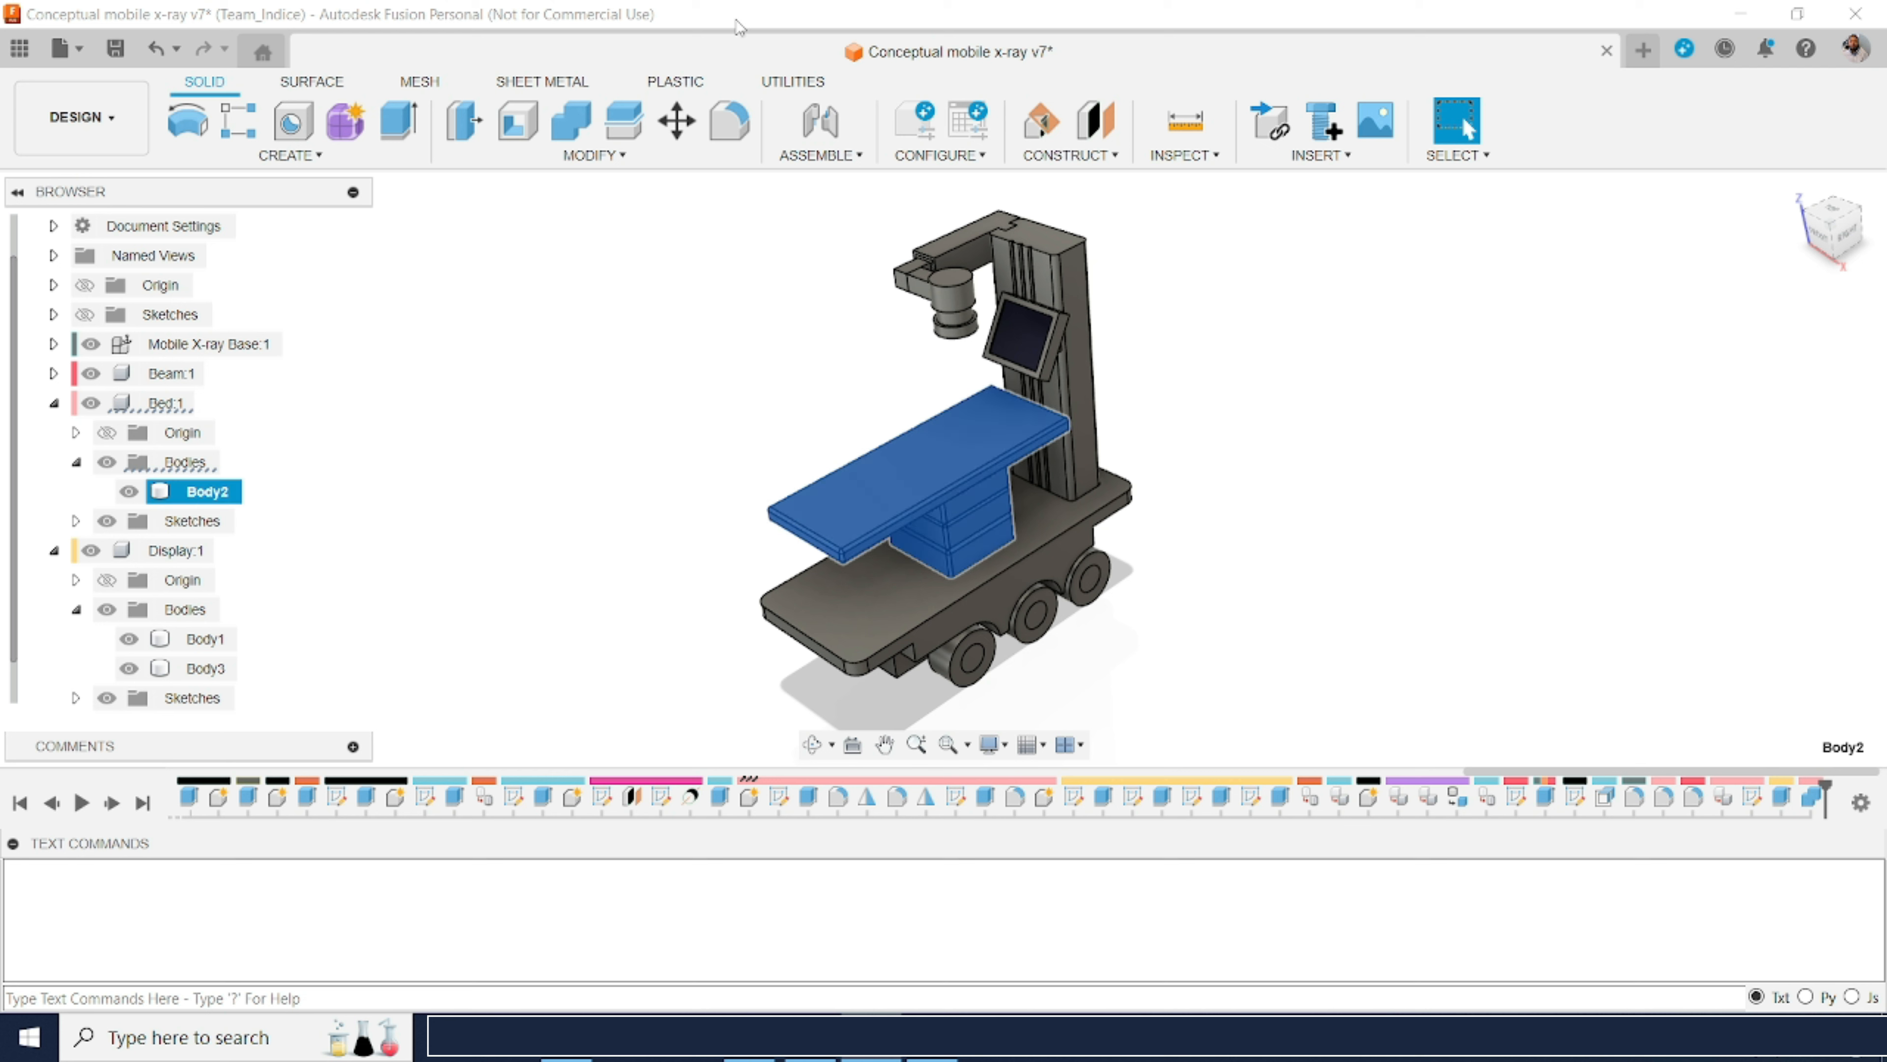
{"action": "left_click", "coordinate": [634, 138]}
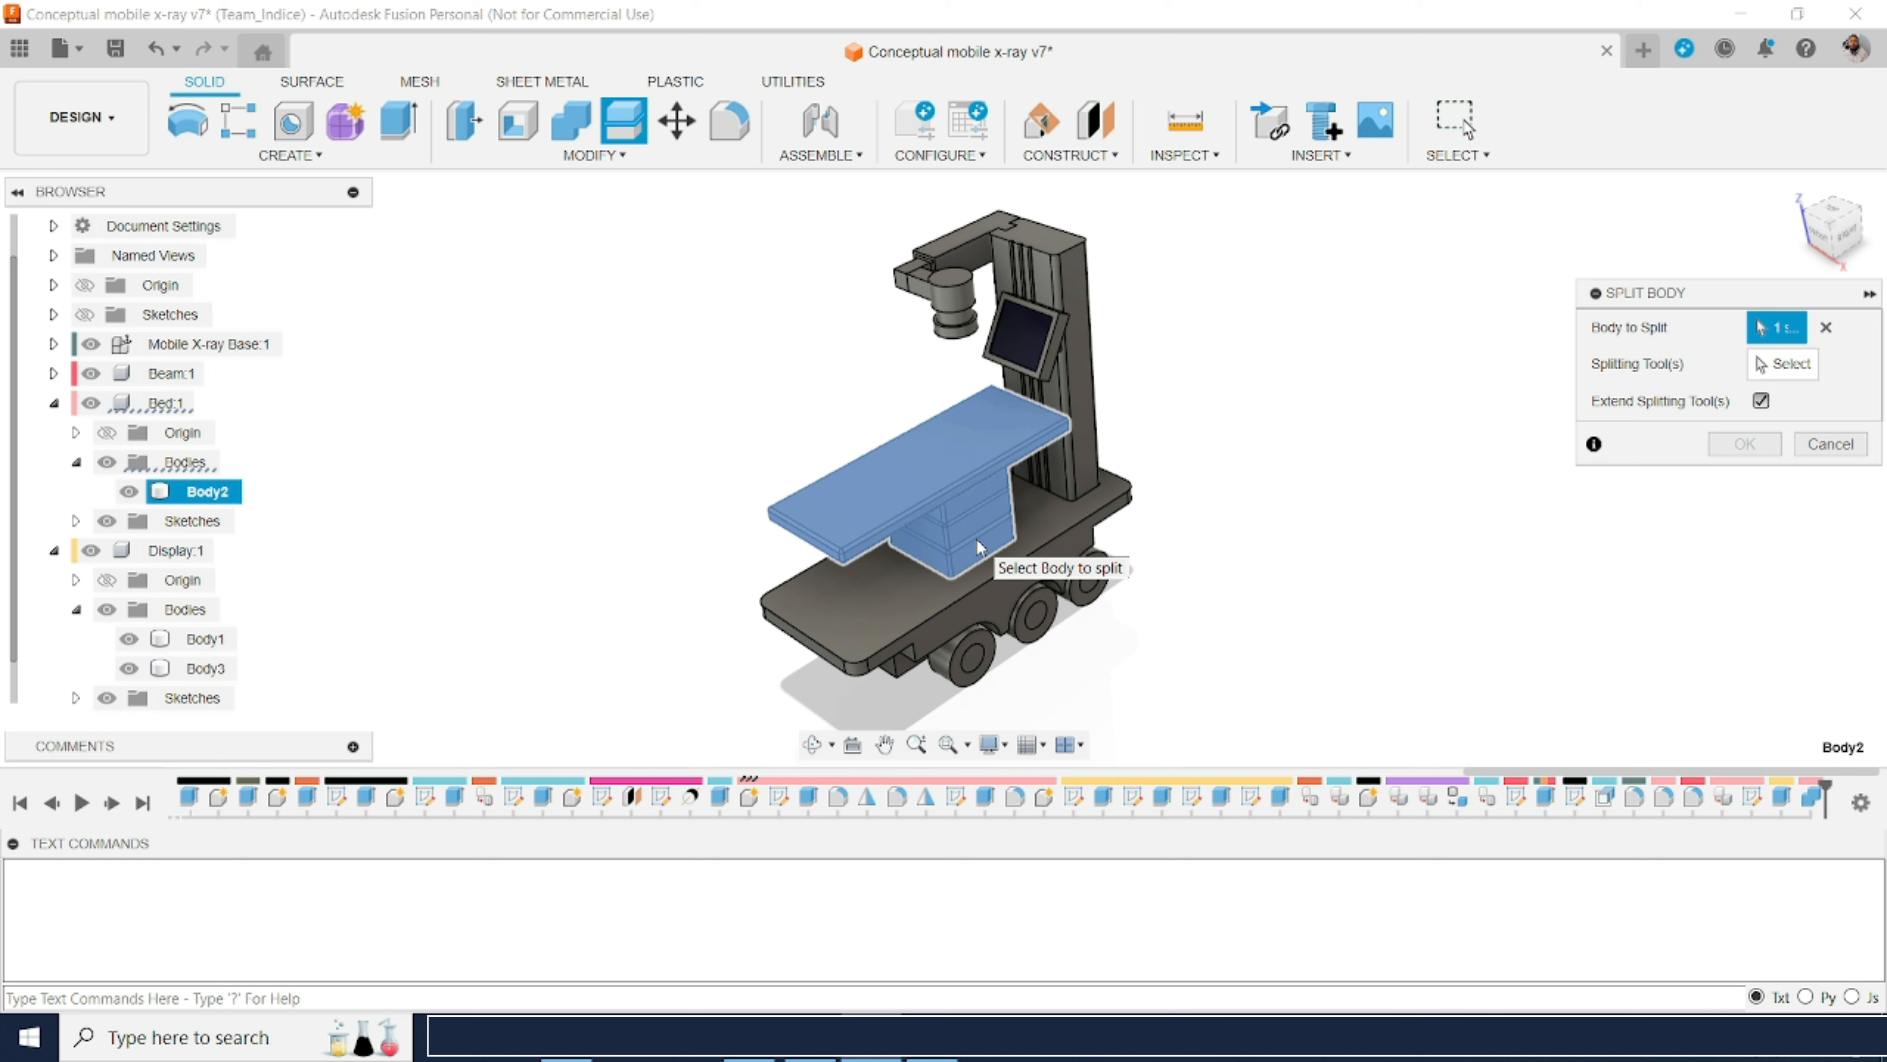
{"action": "left_click", "coordinate": [1791, 364]}
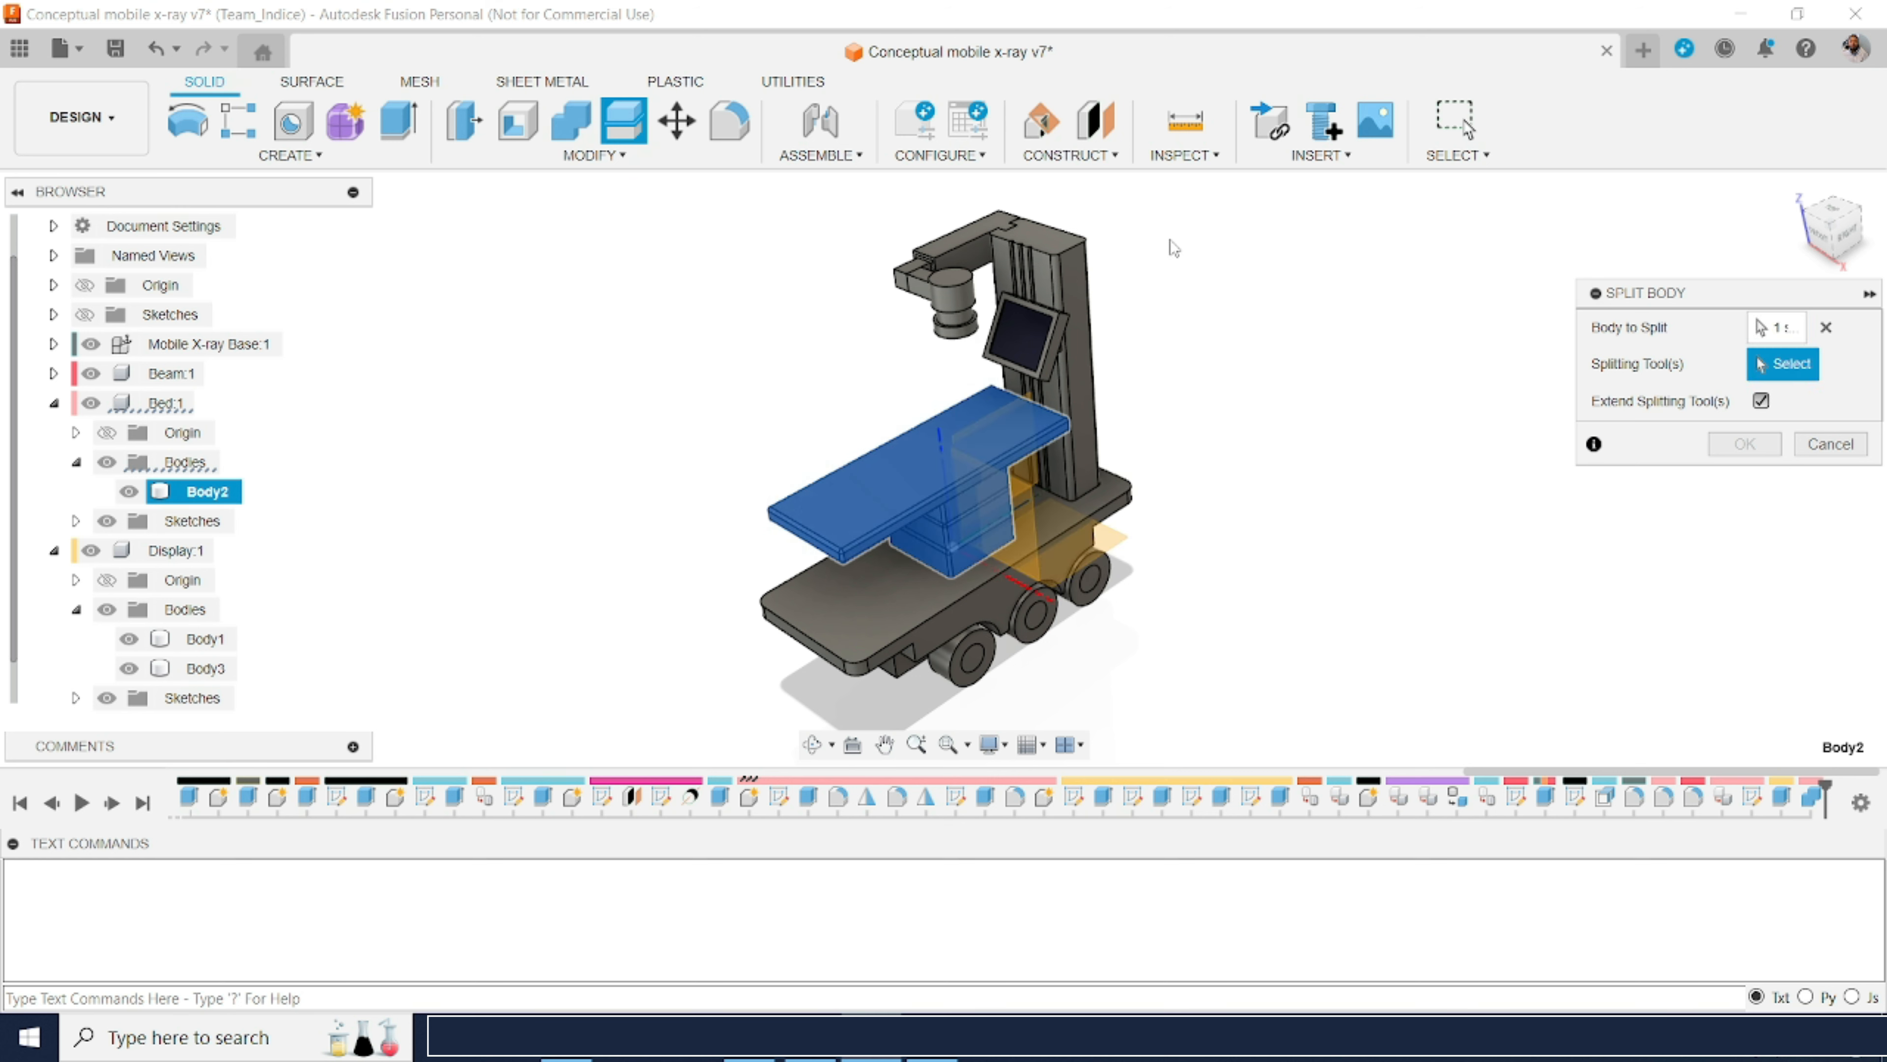
Step: Create an offset plane 200 mm above the top face of the mobile X-ray base
{"action": "left_click", "coordinate": [1107, 132]}
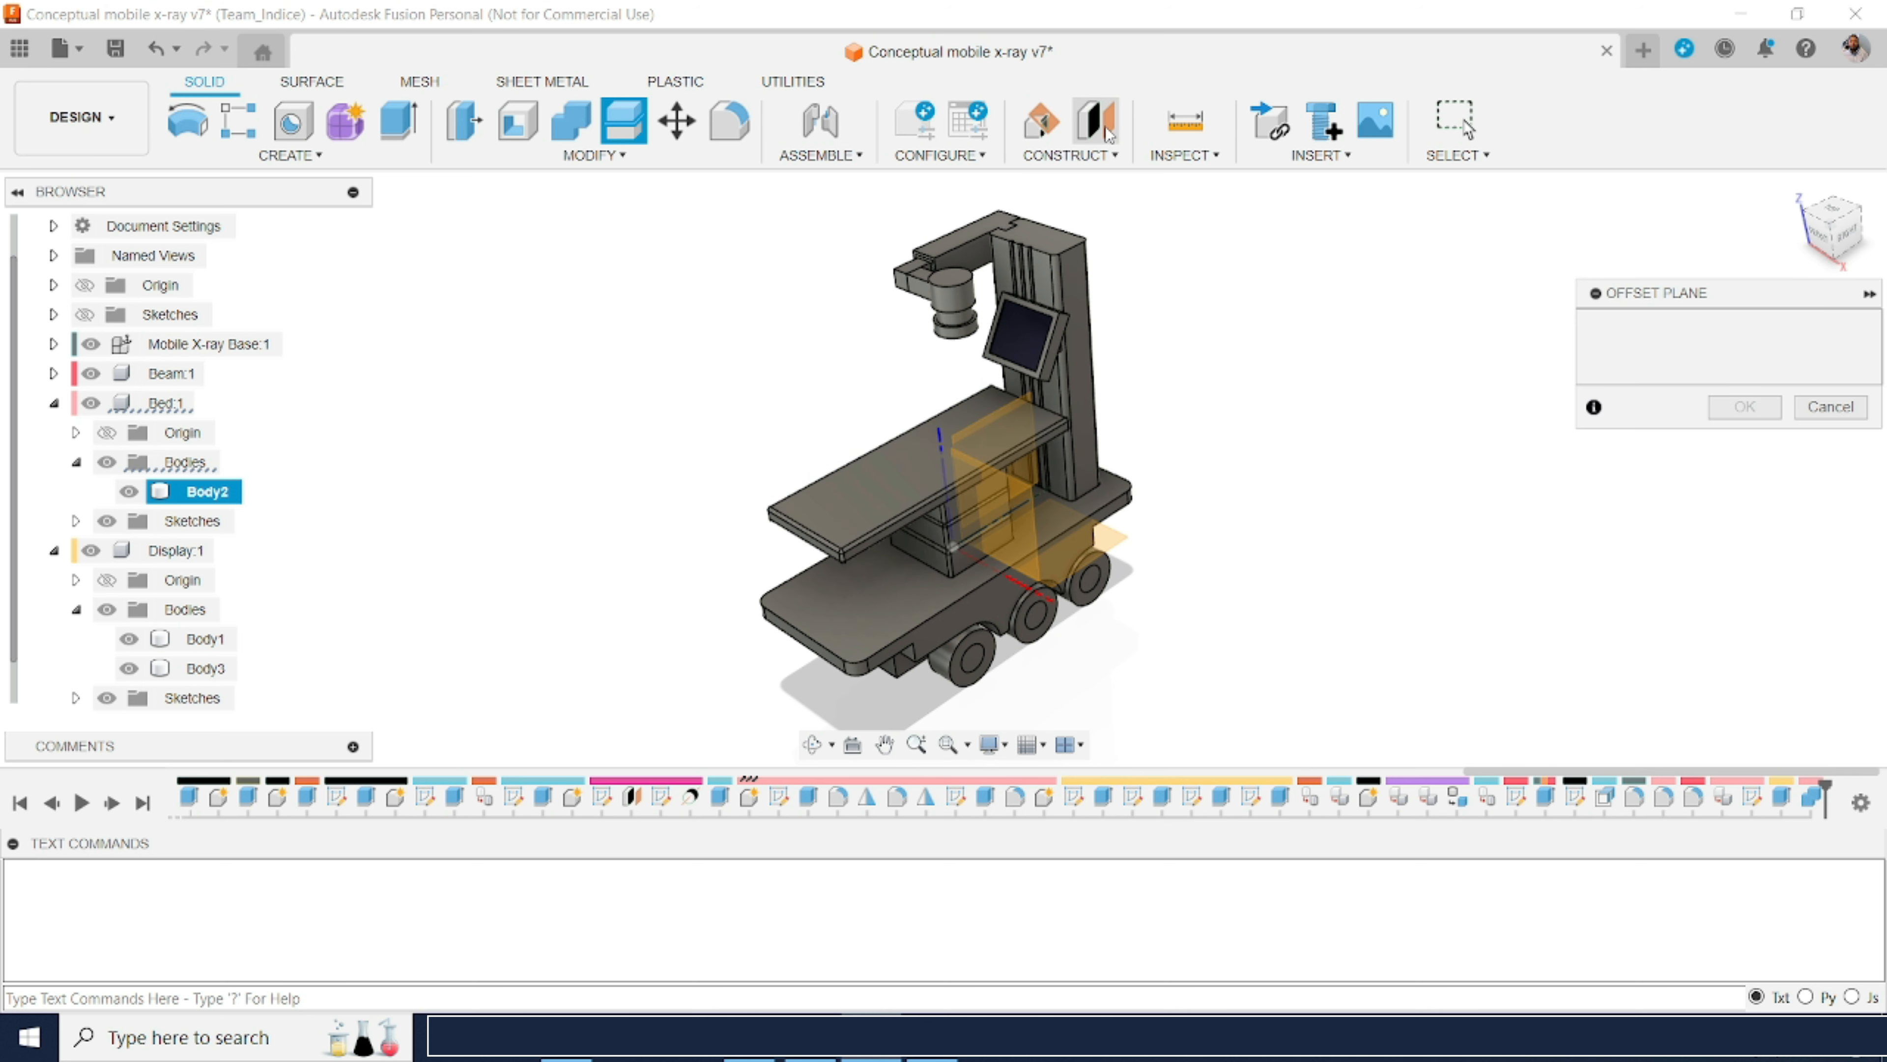
{"action": "left_click", "coordinate": [953, 585]}
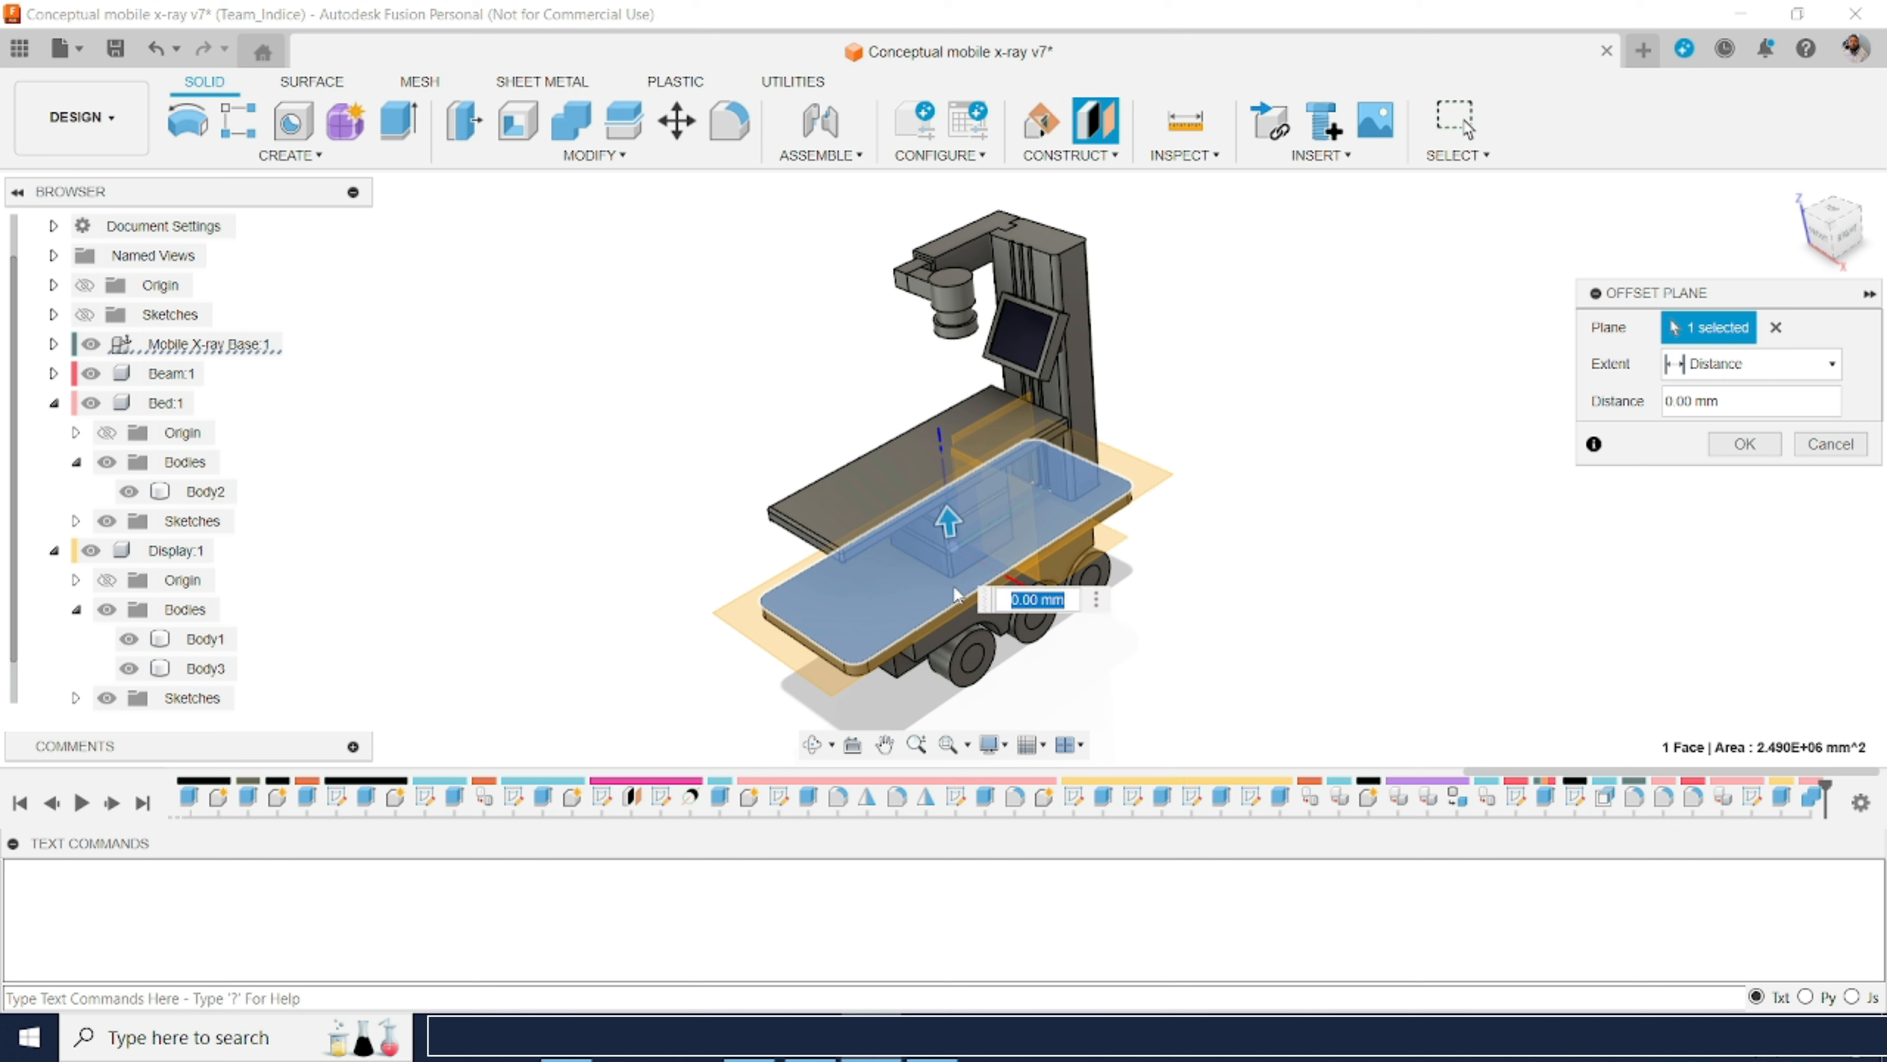
{"action": "type", "text": "2"}
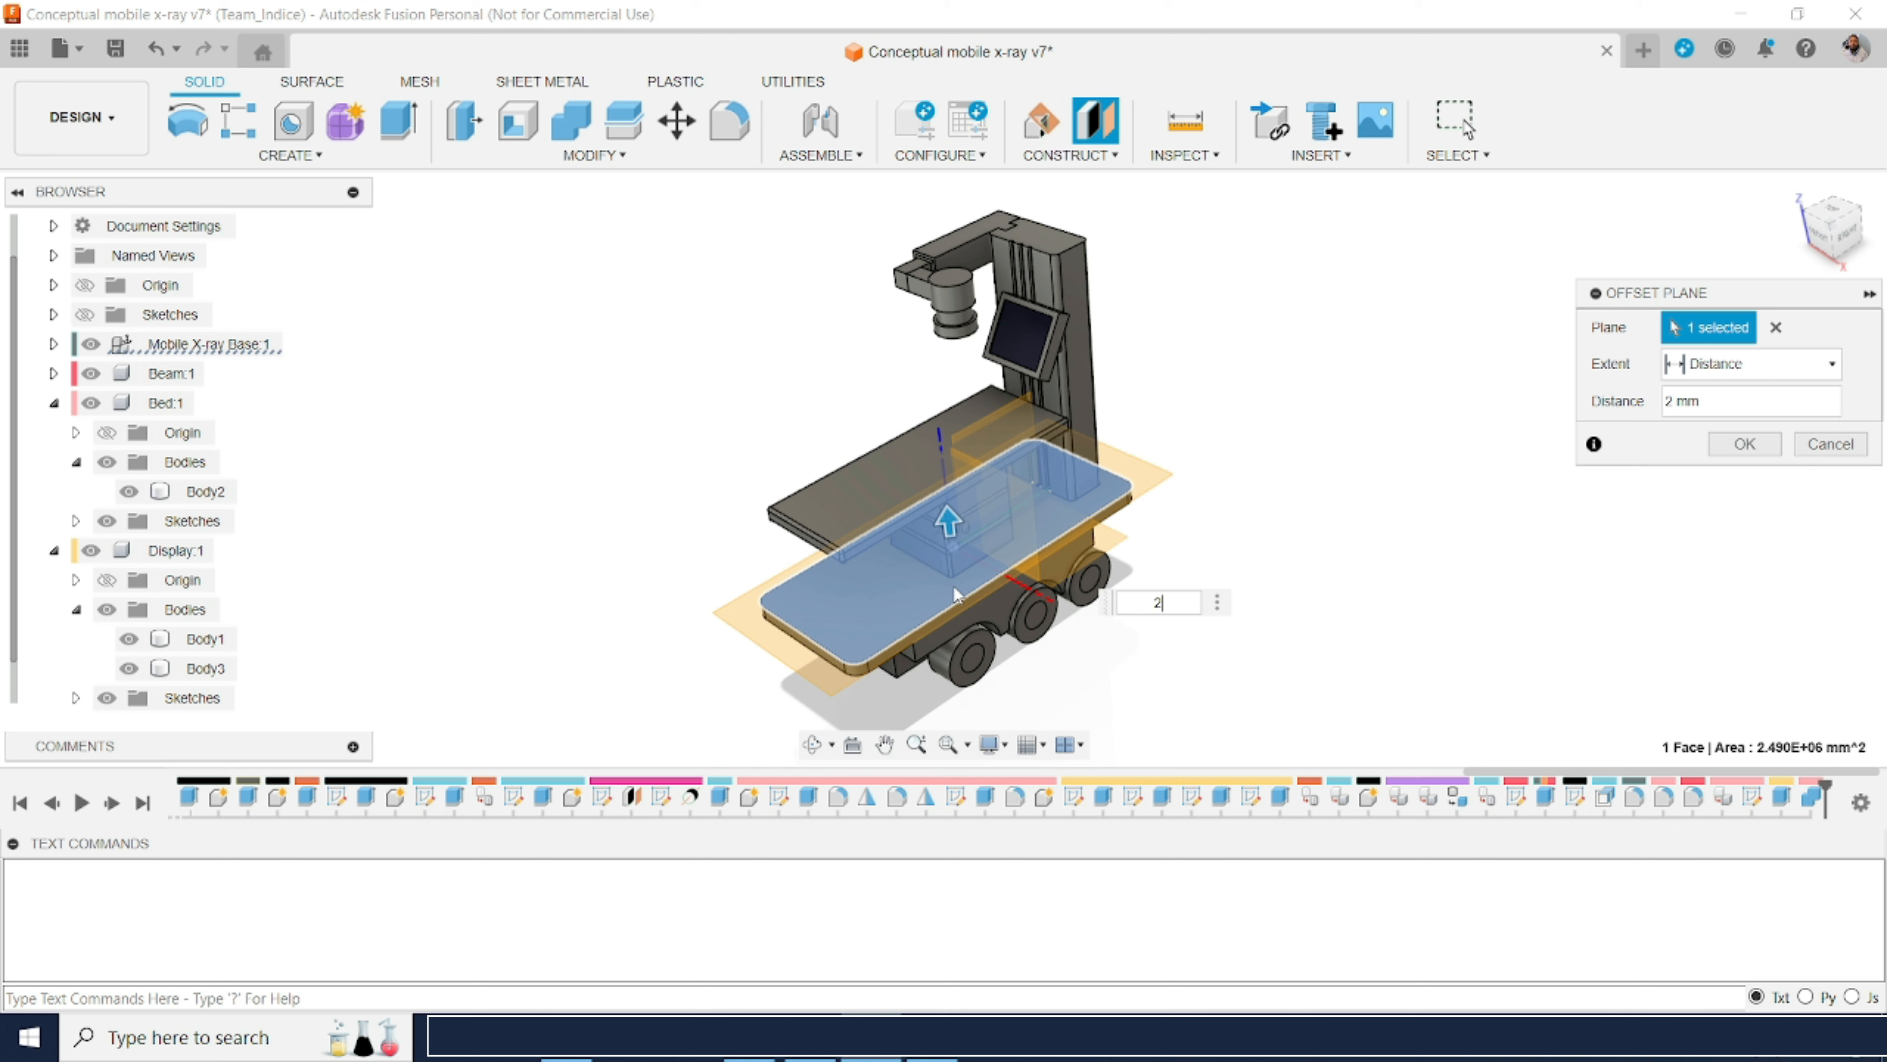
{"action": "type", "text": "00"}
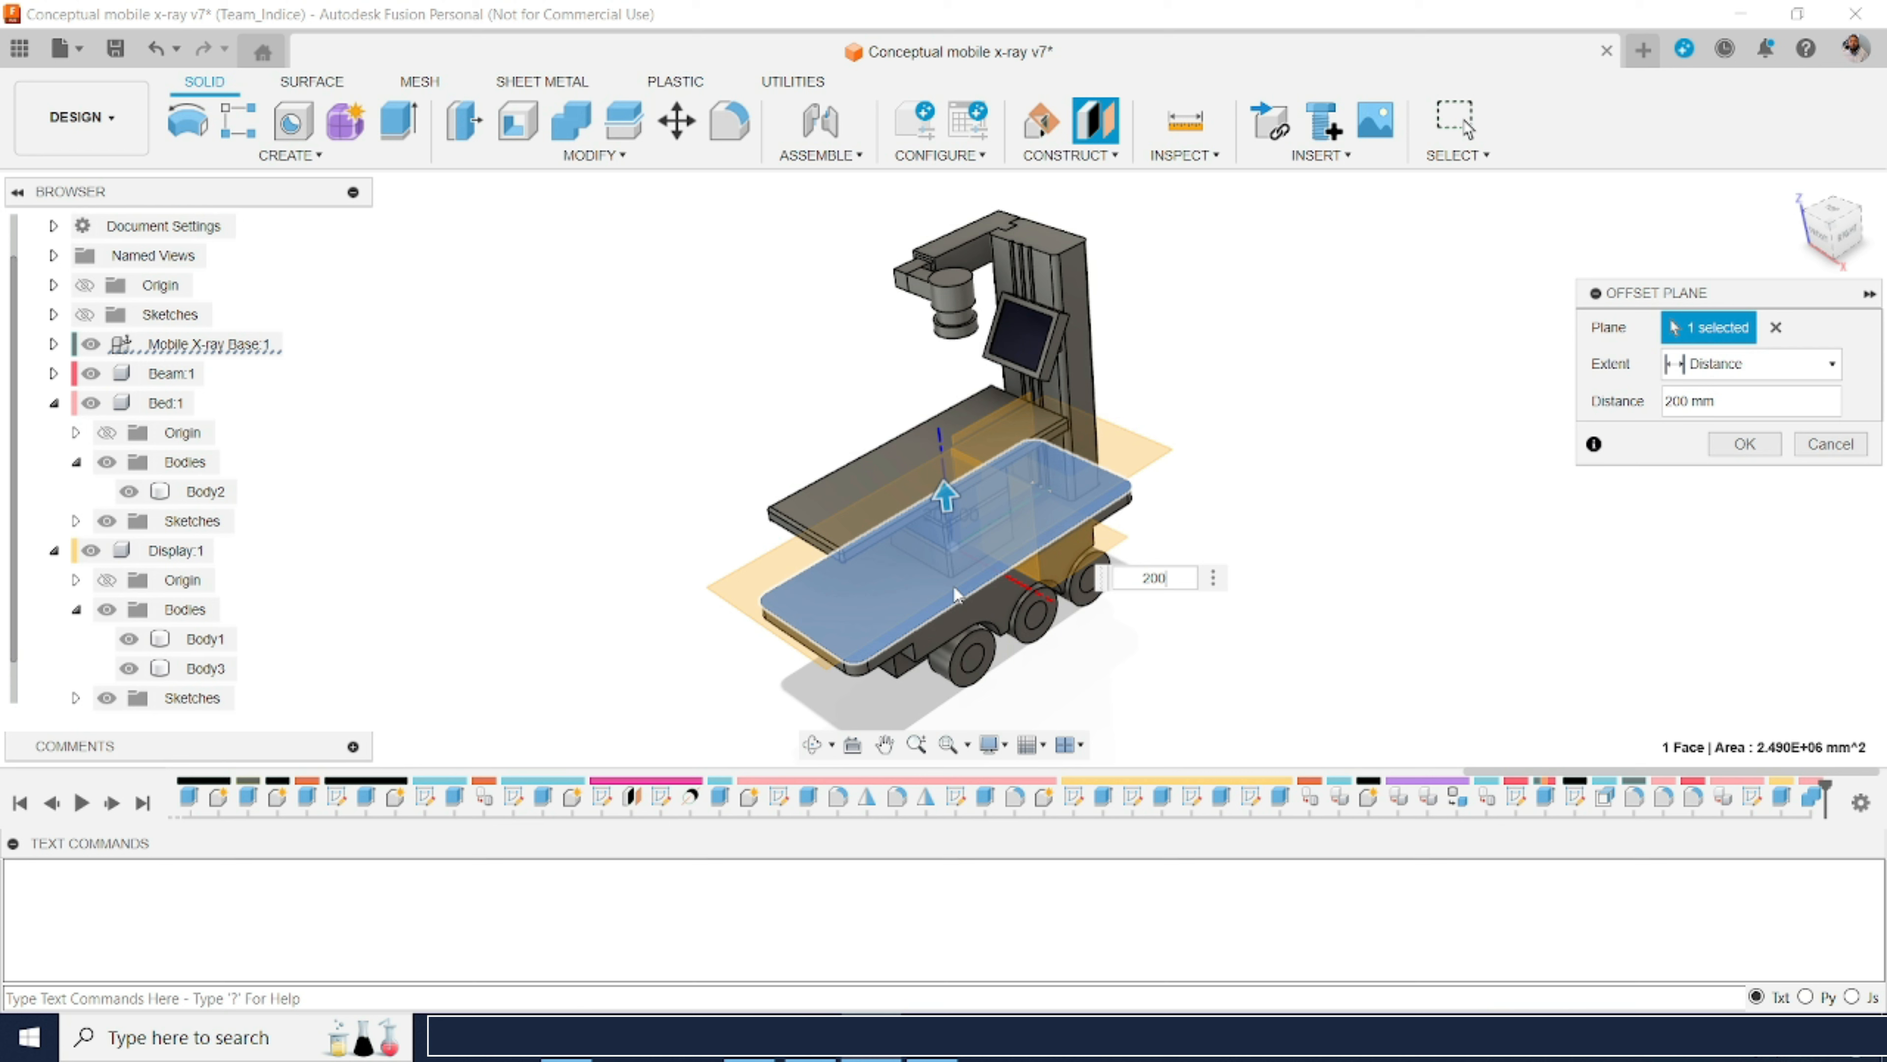
{"action": "key", "text": "Return"}
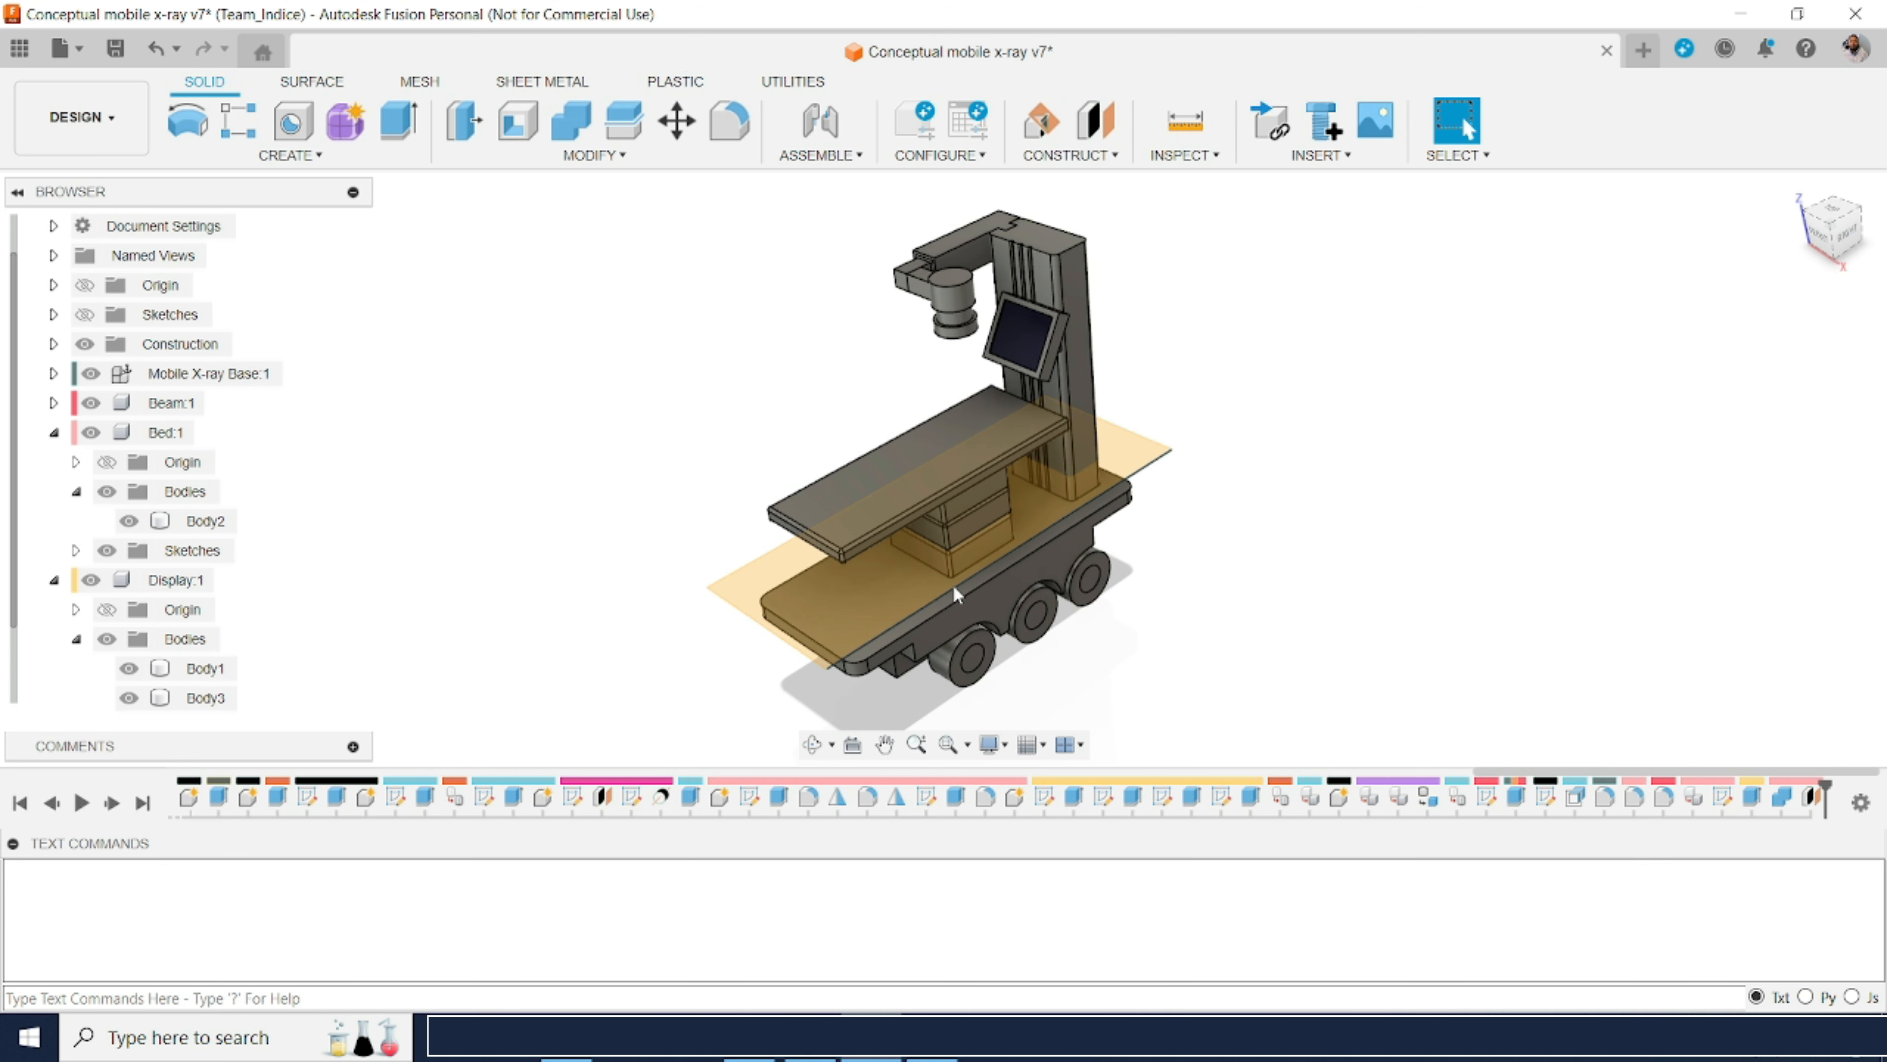
Step: Split the bed's joined body with the offset plane above the base, and check both resulting bodies
{"action": "left_click", "coordinate": [811, 744]}
{"action": "mouse_move", "coordinate": [977, 580]}
{"action": "left_mouse_down"}
{"action": "mouse_move", "coordinate": [961, 520]}
{"action": "mouse_move", "coordinate": [971, 565]}
{"action": "mouse_move", "coordinate": [941, 565]}
{"action": "left_mouse_up"}
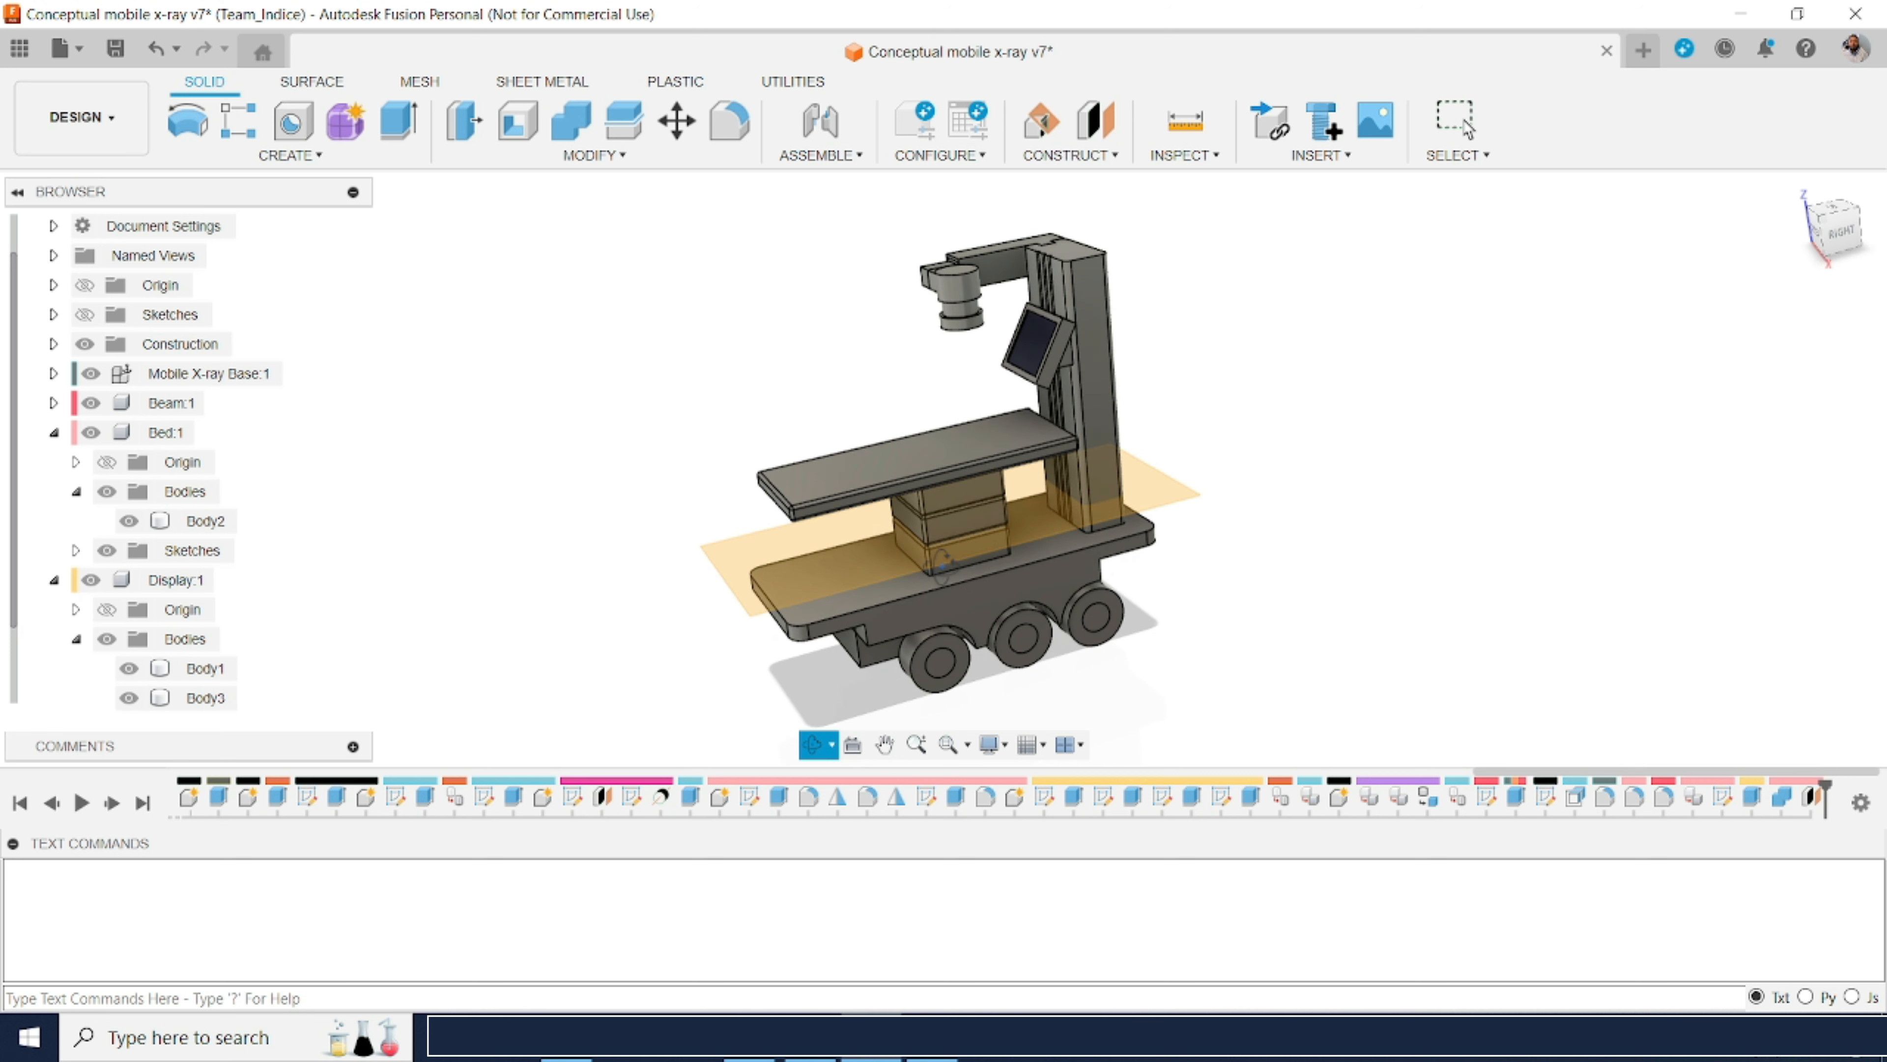
{"action": "key", "text": "Escape"}
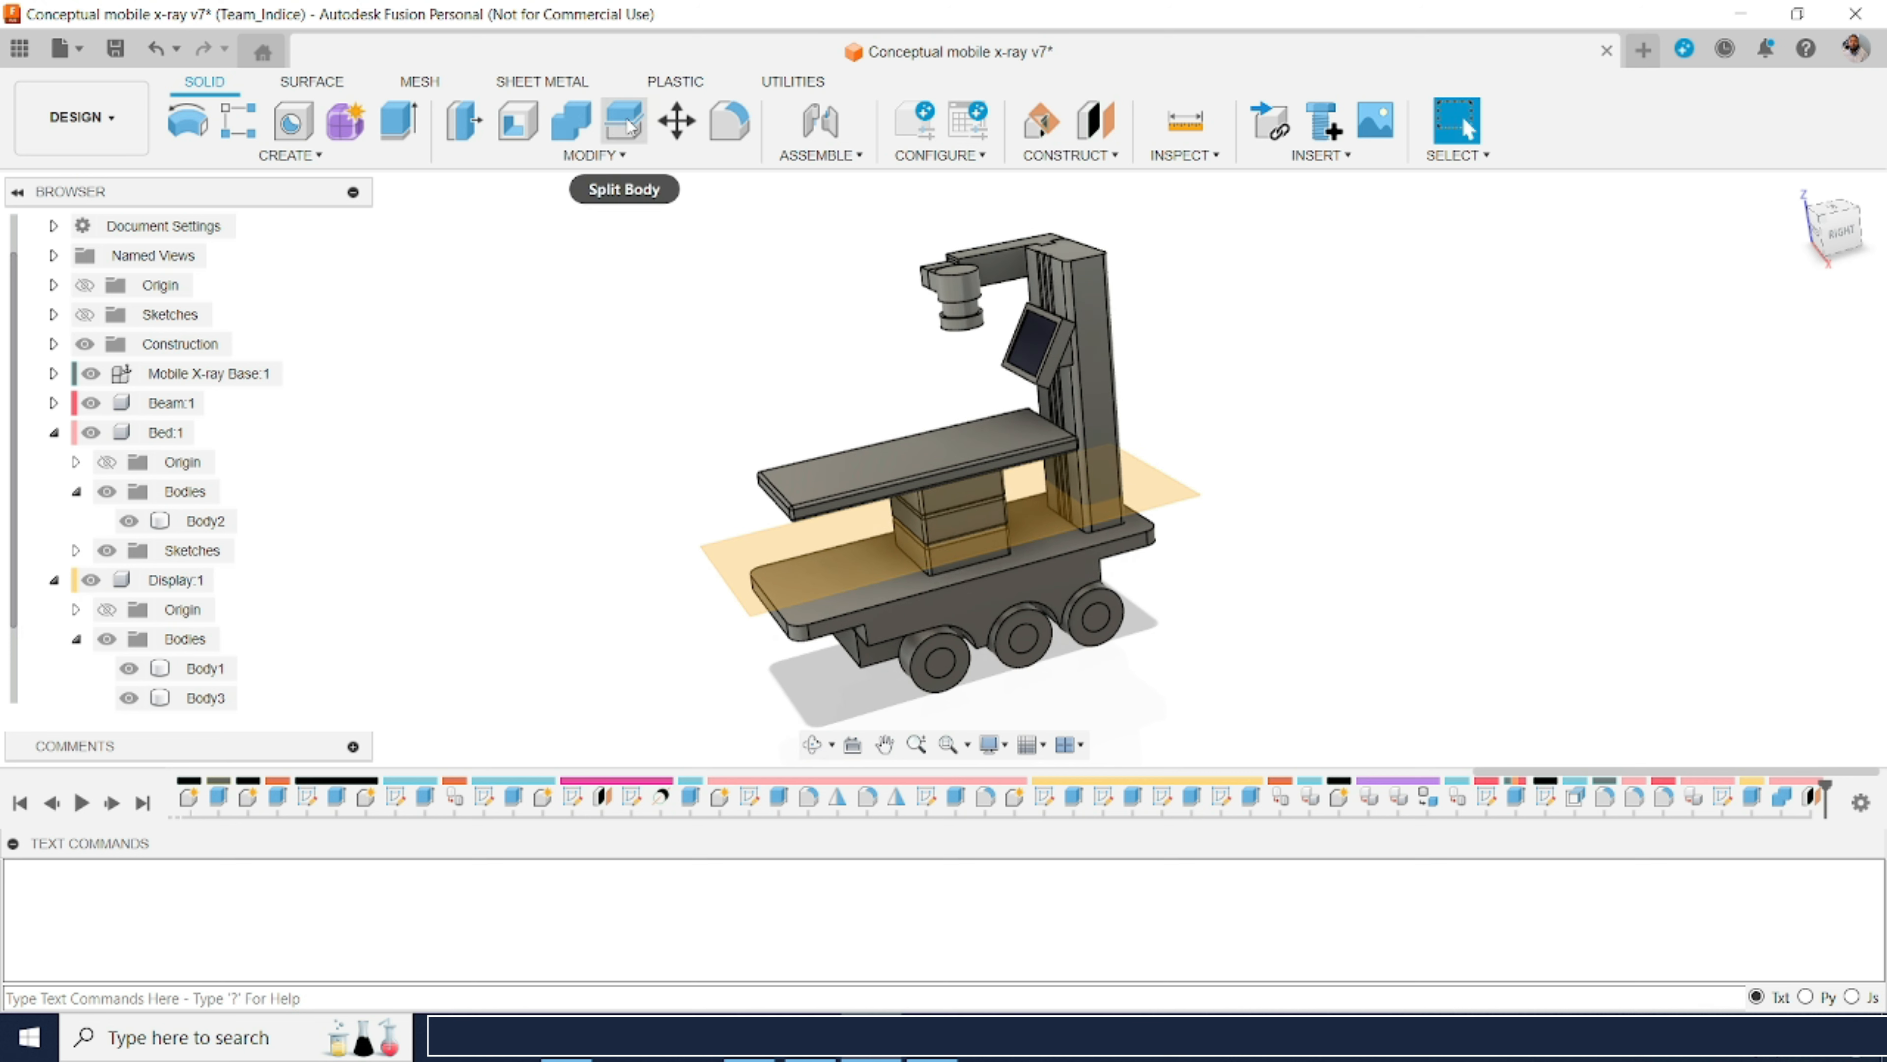
{"action": "left_click", "coordinate": [628, 124]}
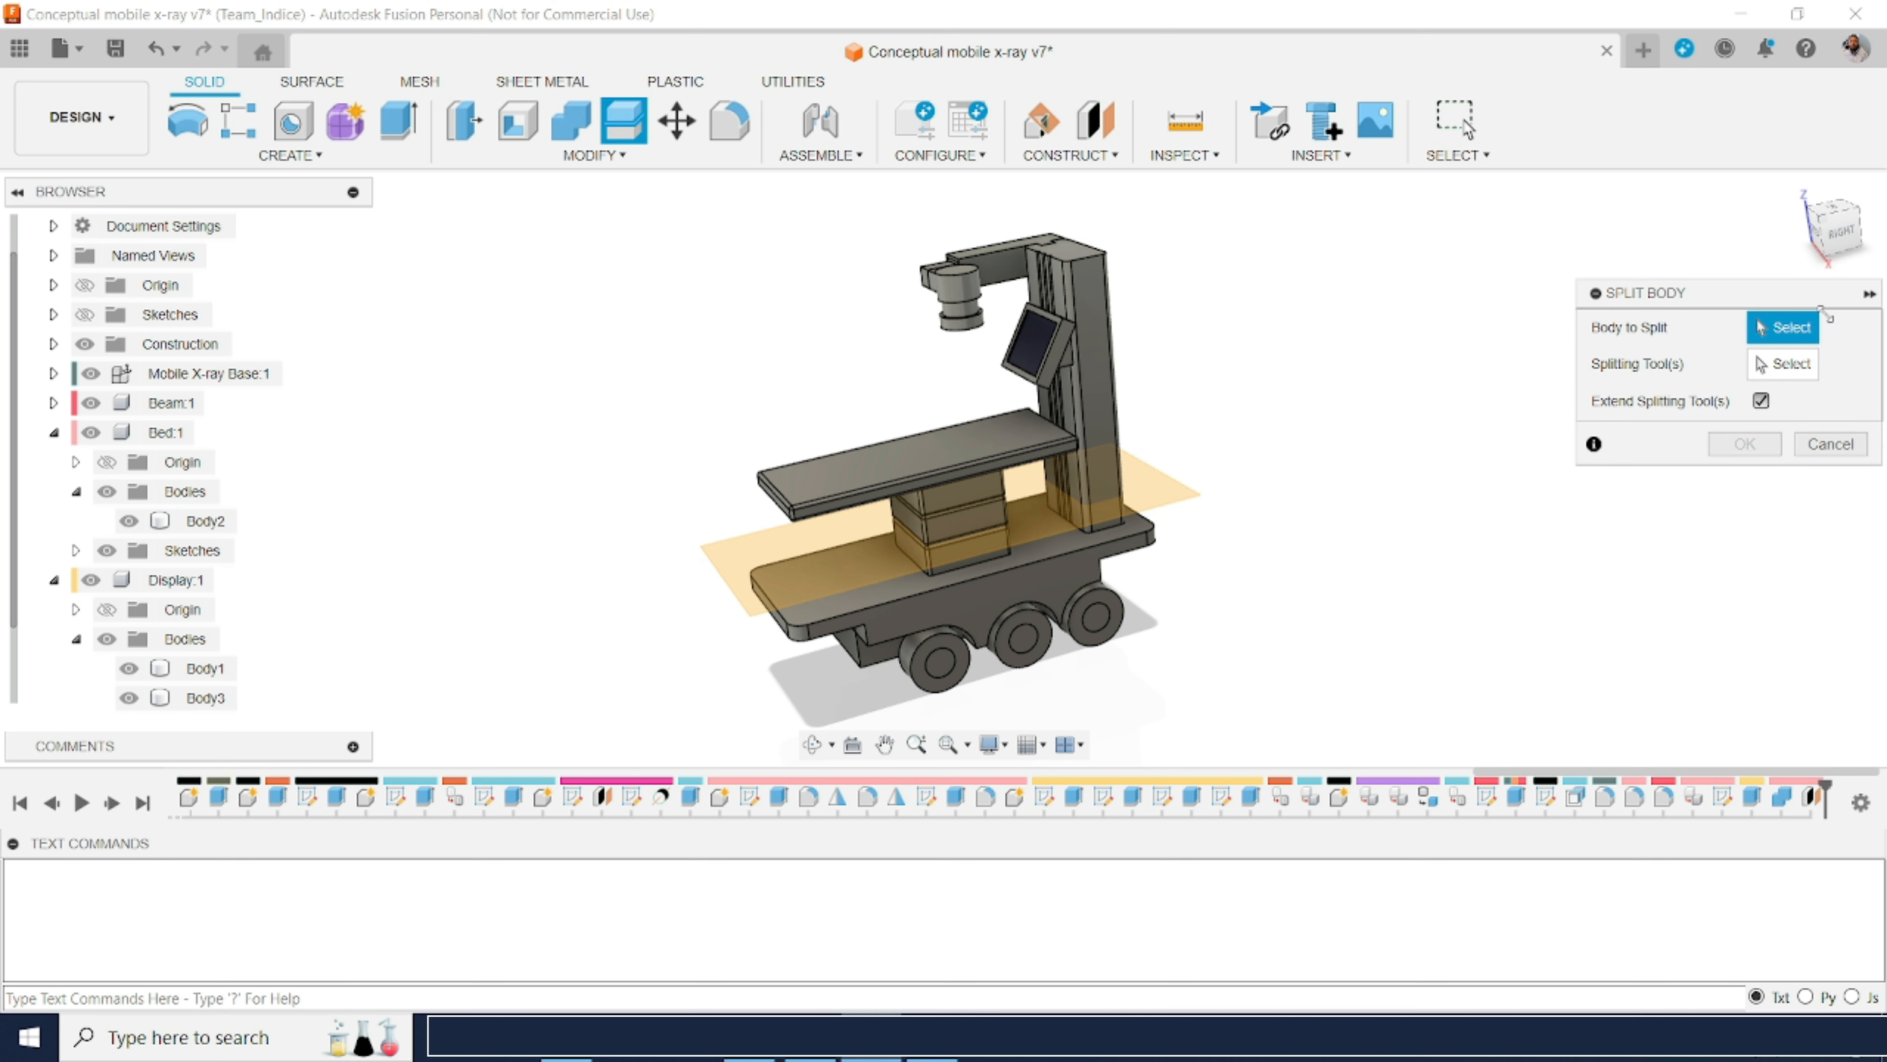
{"action": "left_click", "coordinate": [887, 467]}
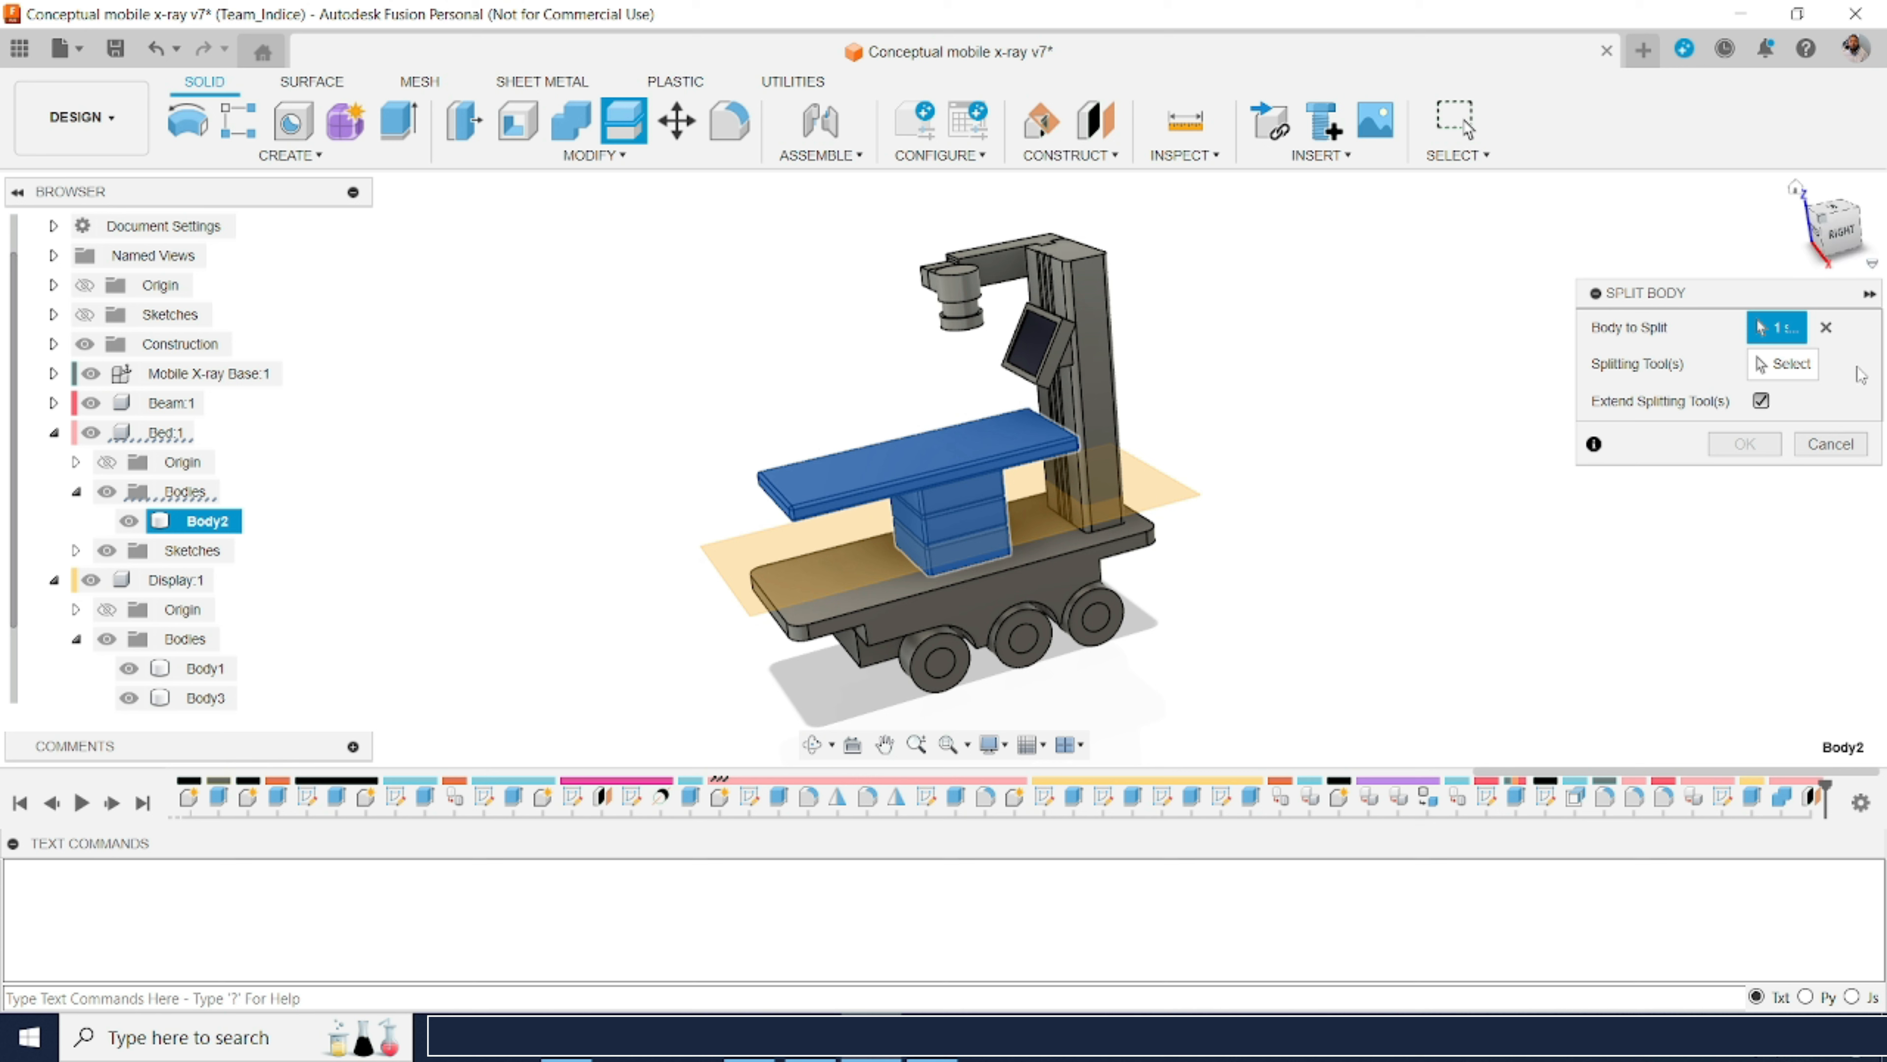
{"action": "left_click", "coordinate": [1805, 366]}
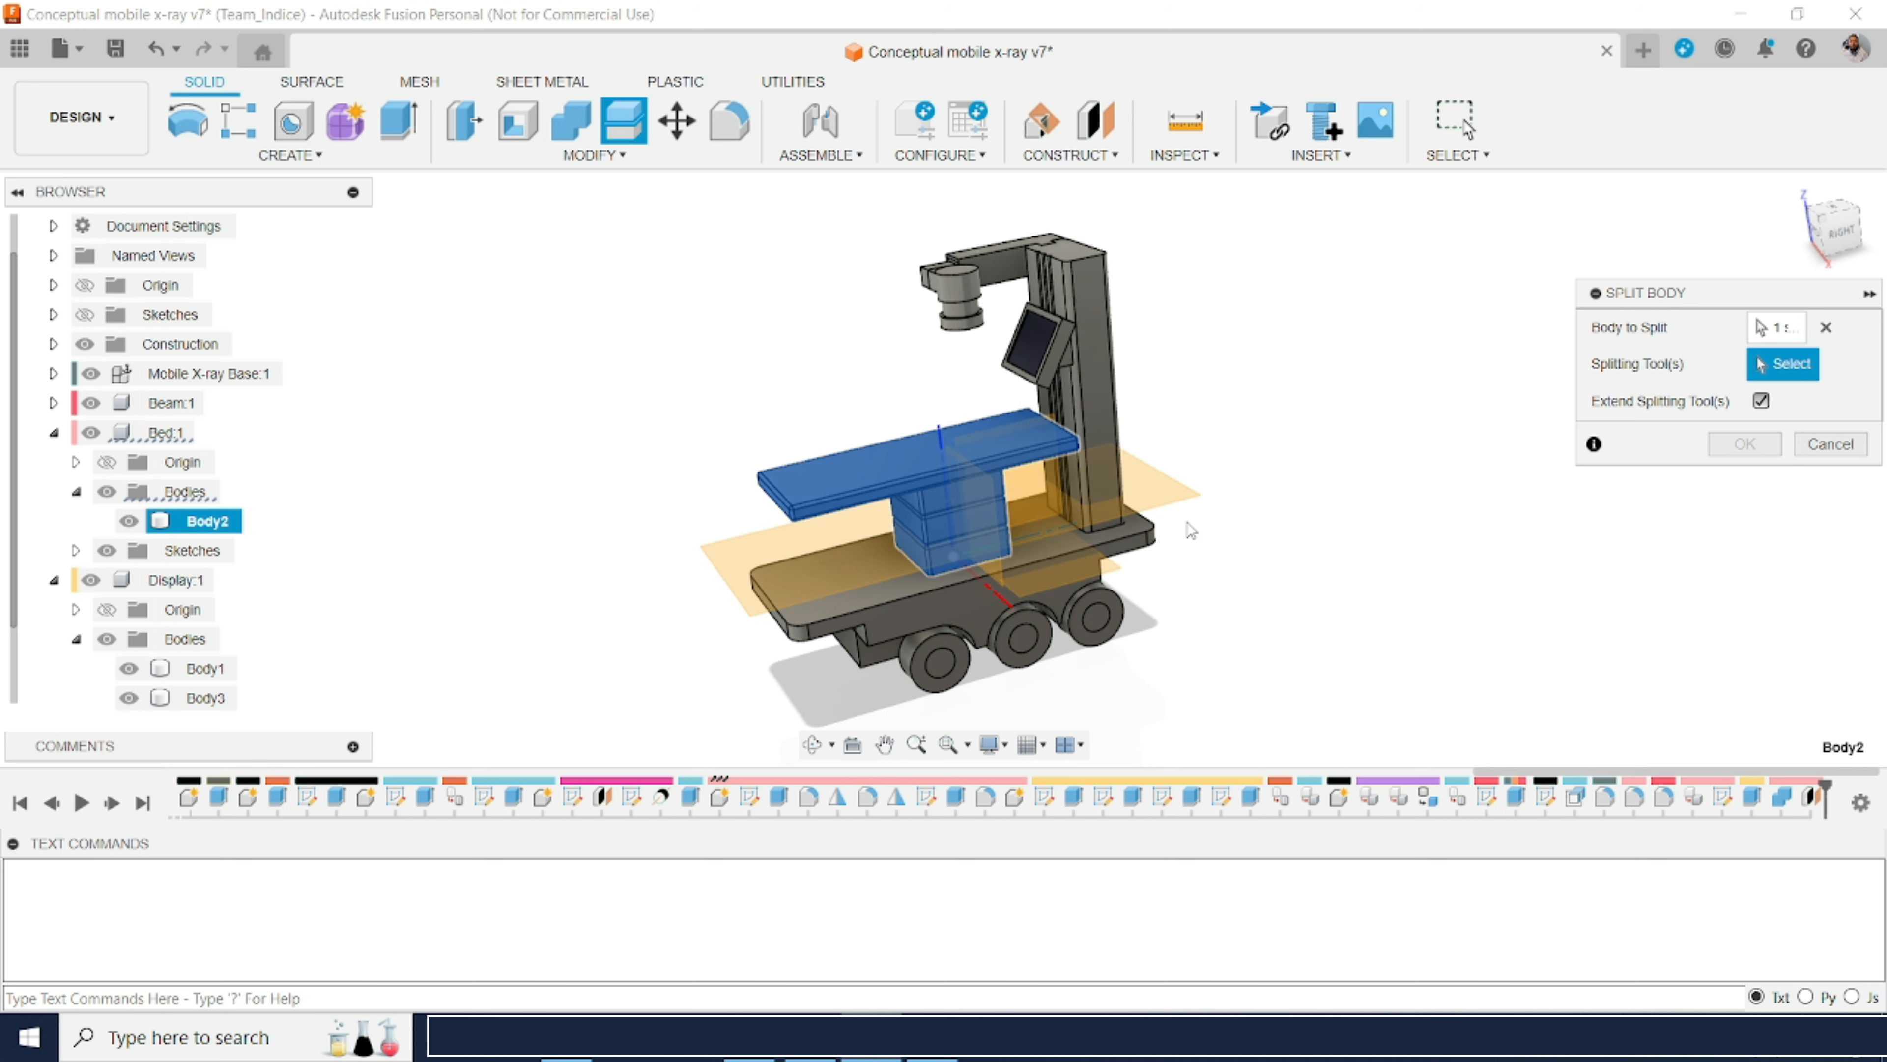
{"action": "left_click", "coordinate": [1174, 493]}
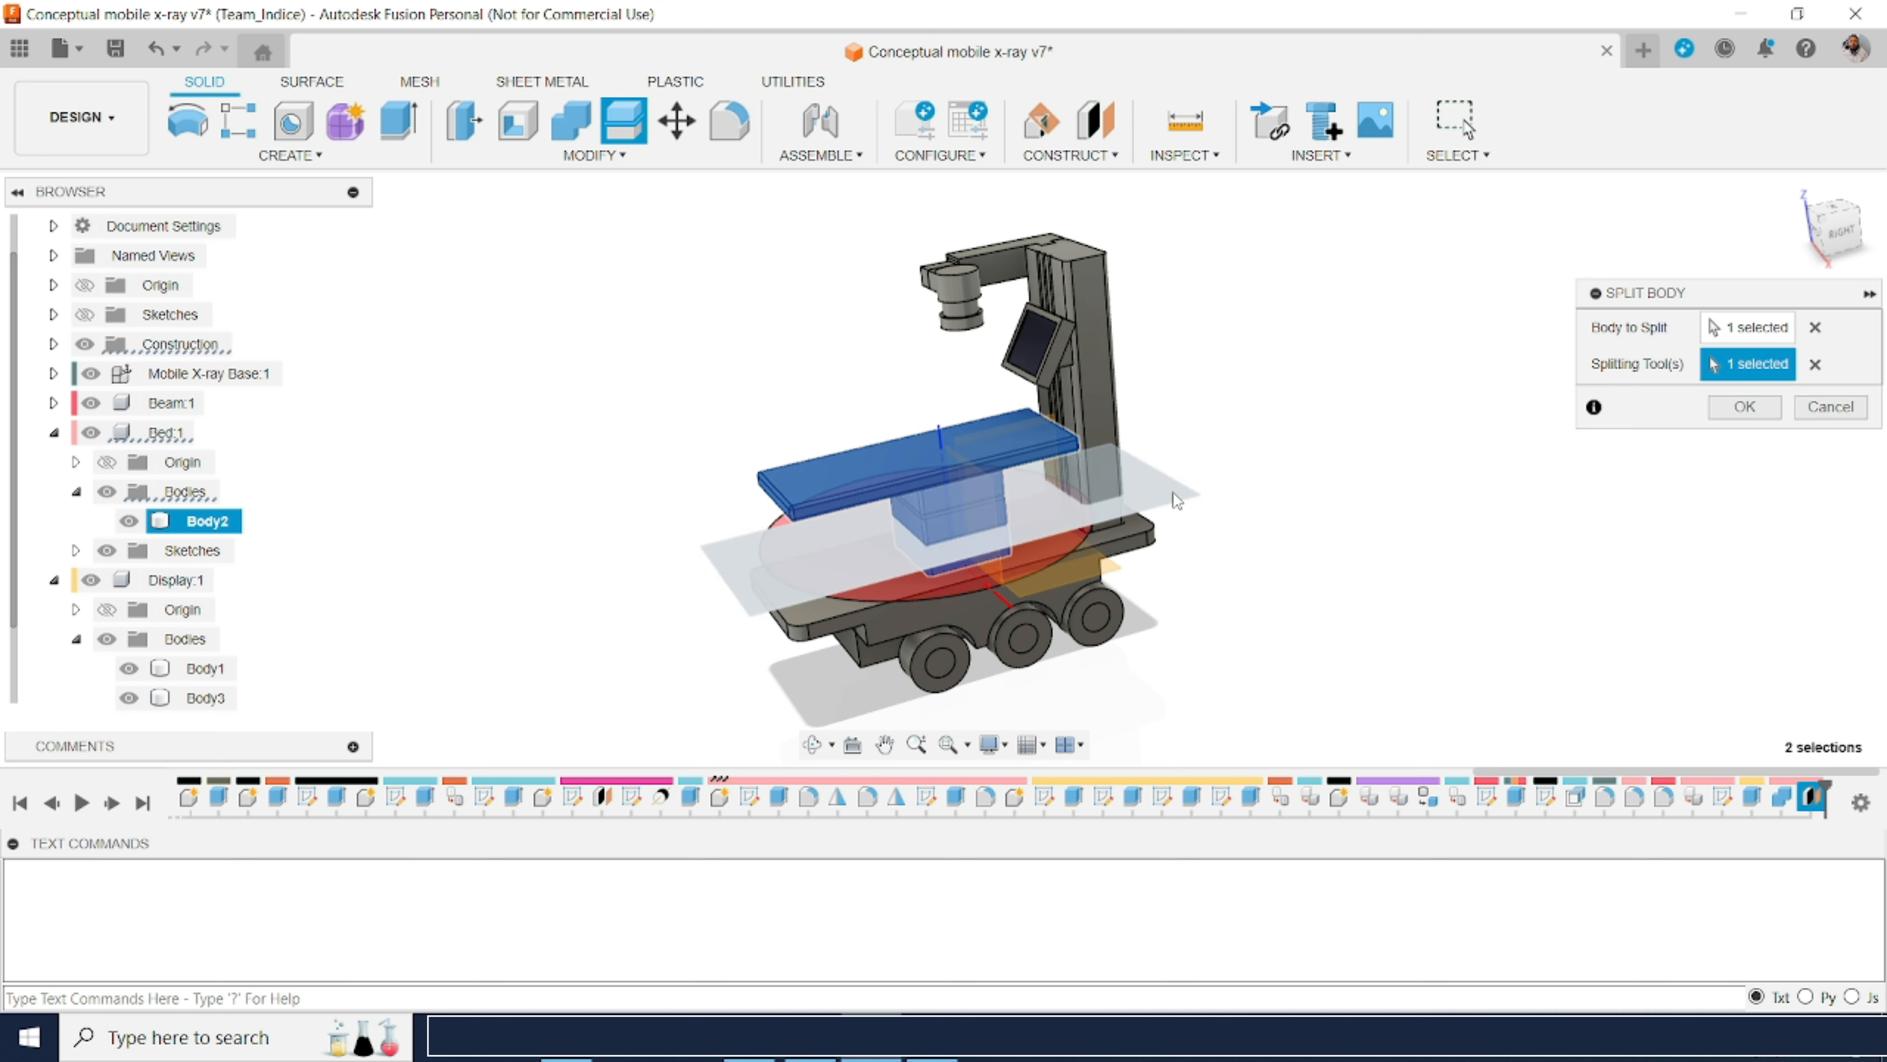
{"action": "left_click", "coordinate": [1751, 411]}
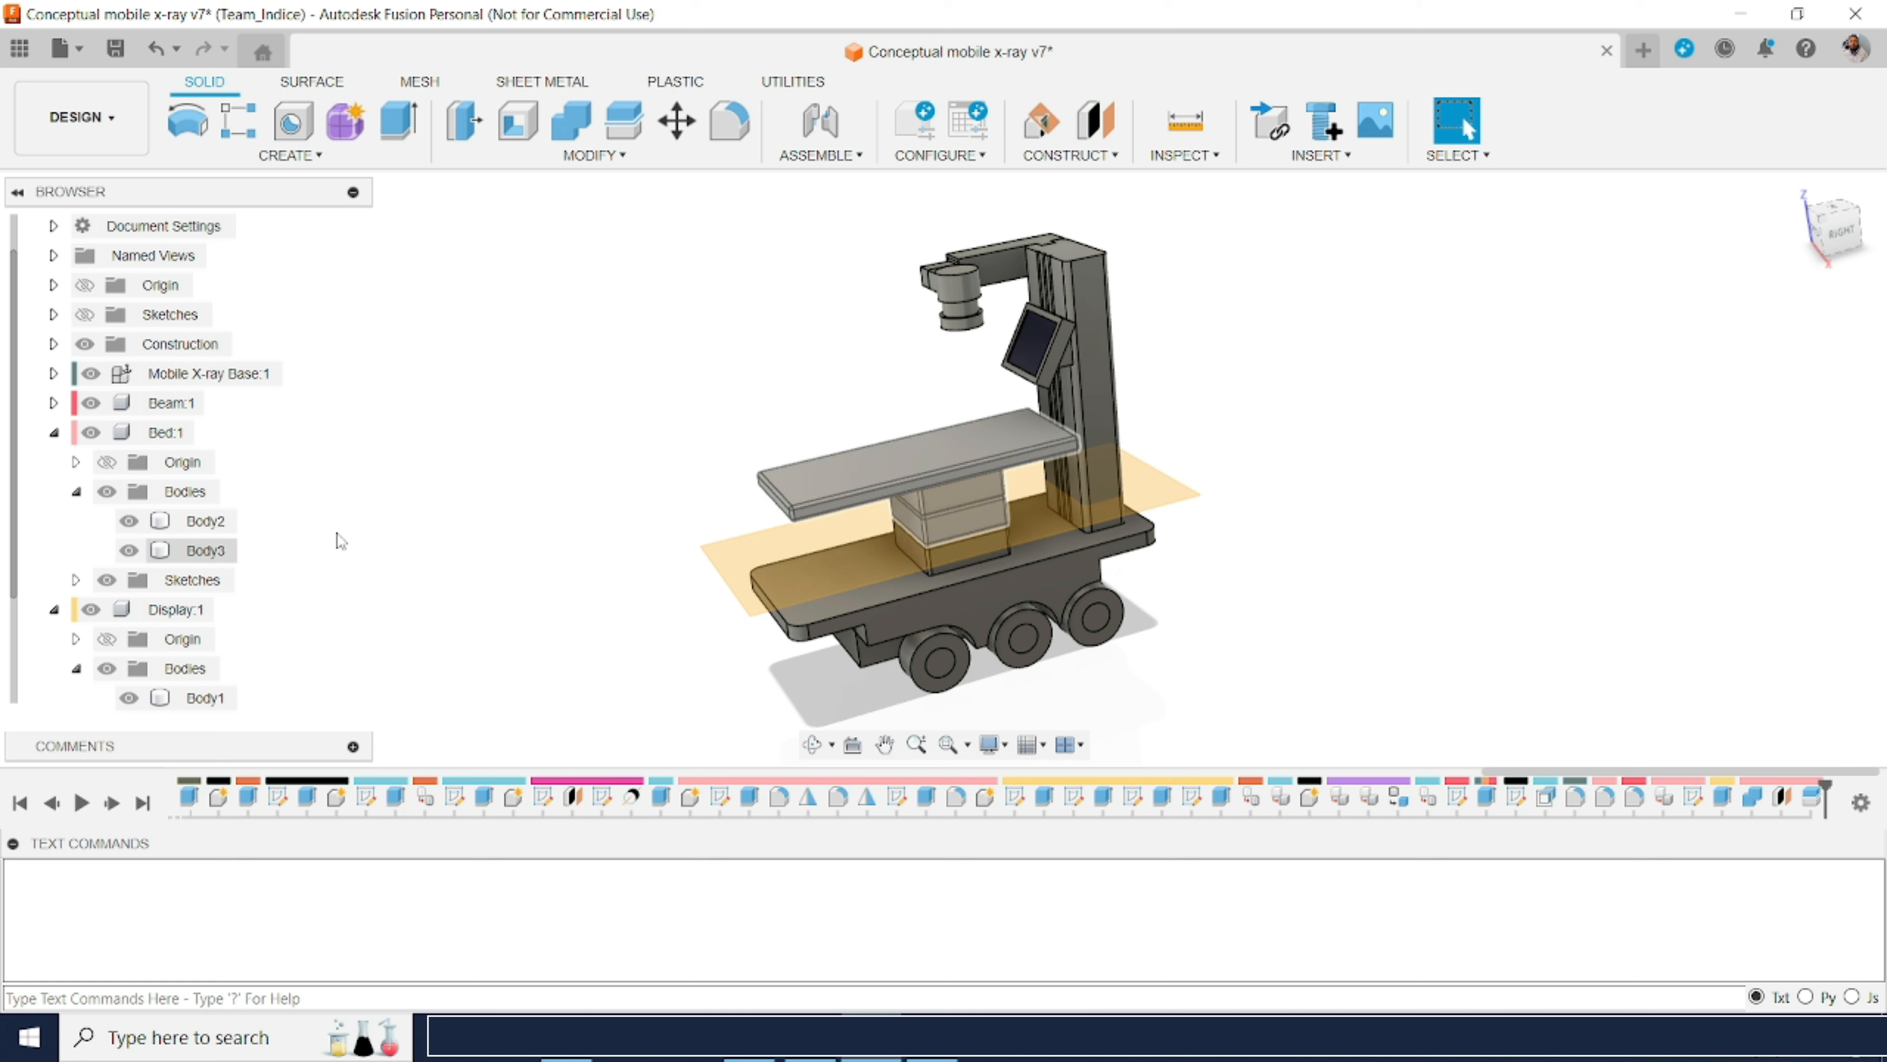
{"action": "left_click", "coordinate": [191, 524]}
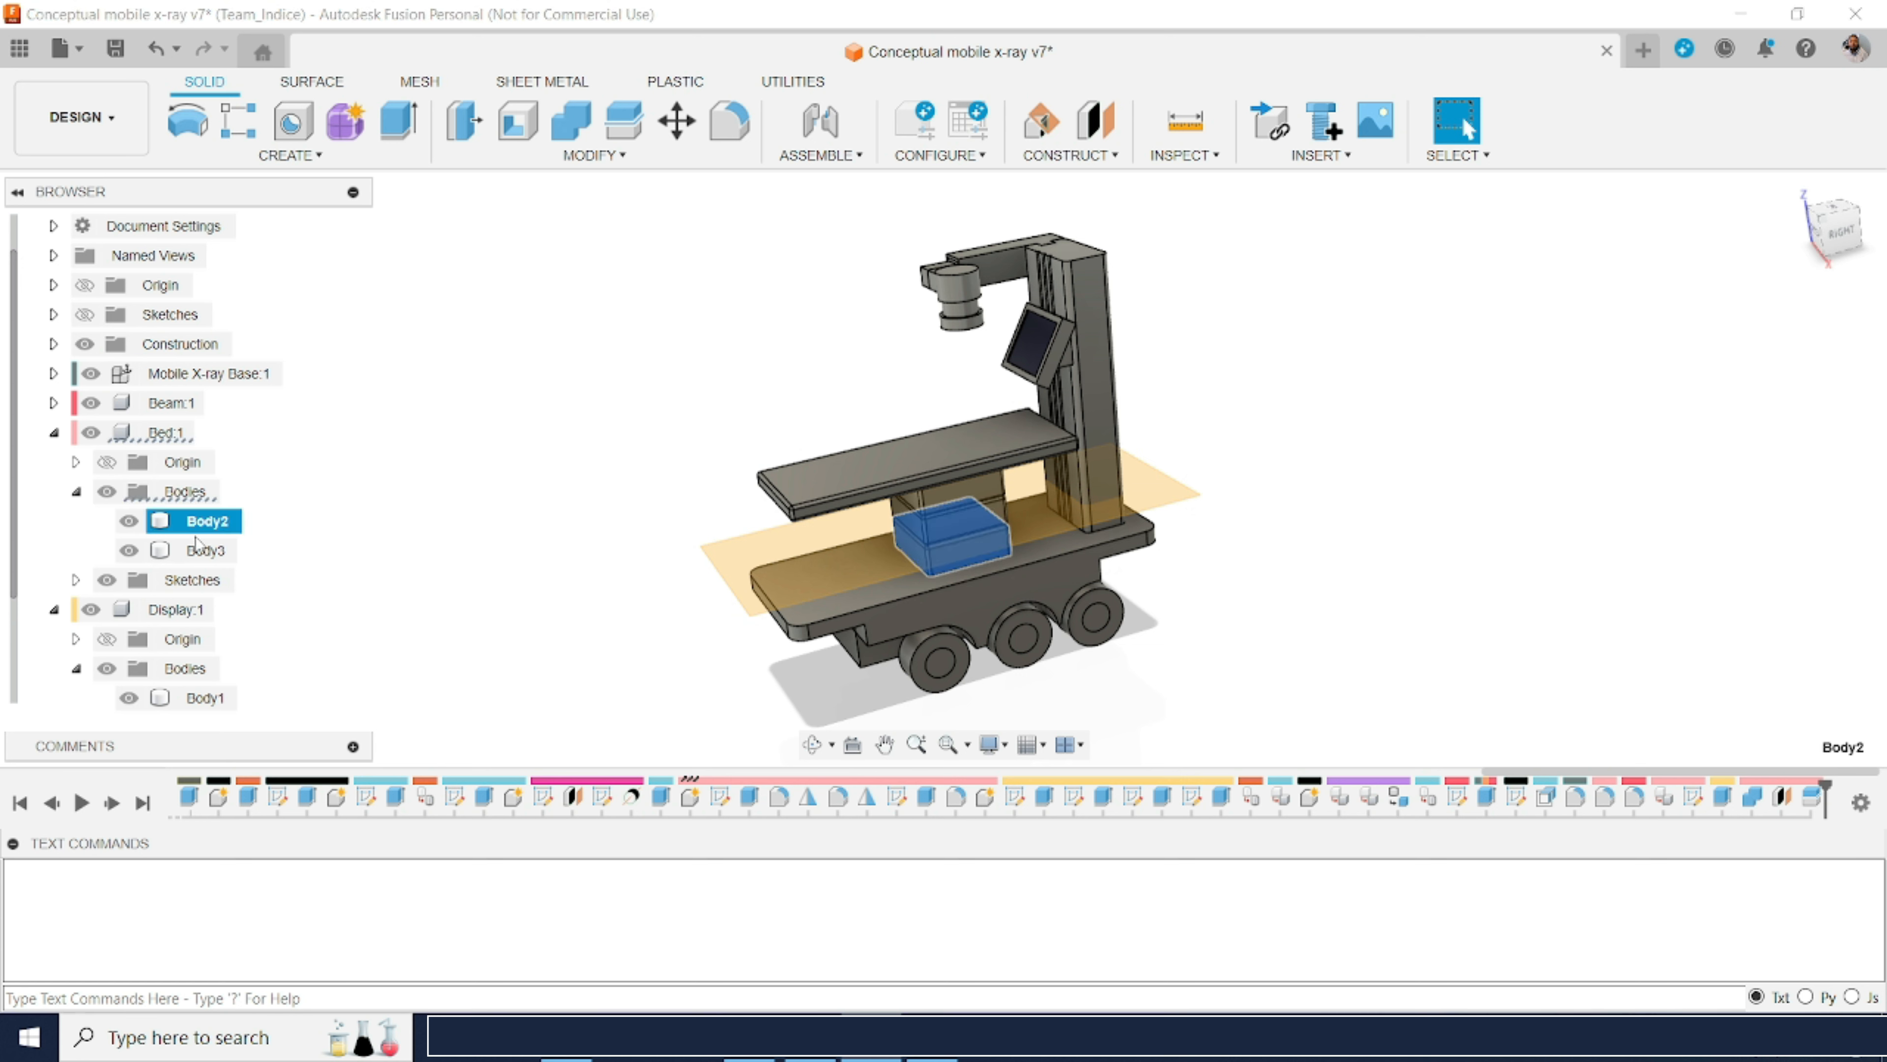
{"action": "left_click", "coordinate": [209, 557]}
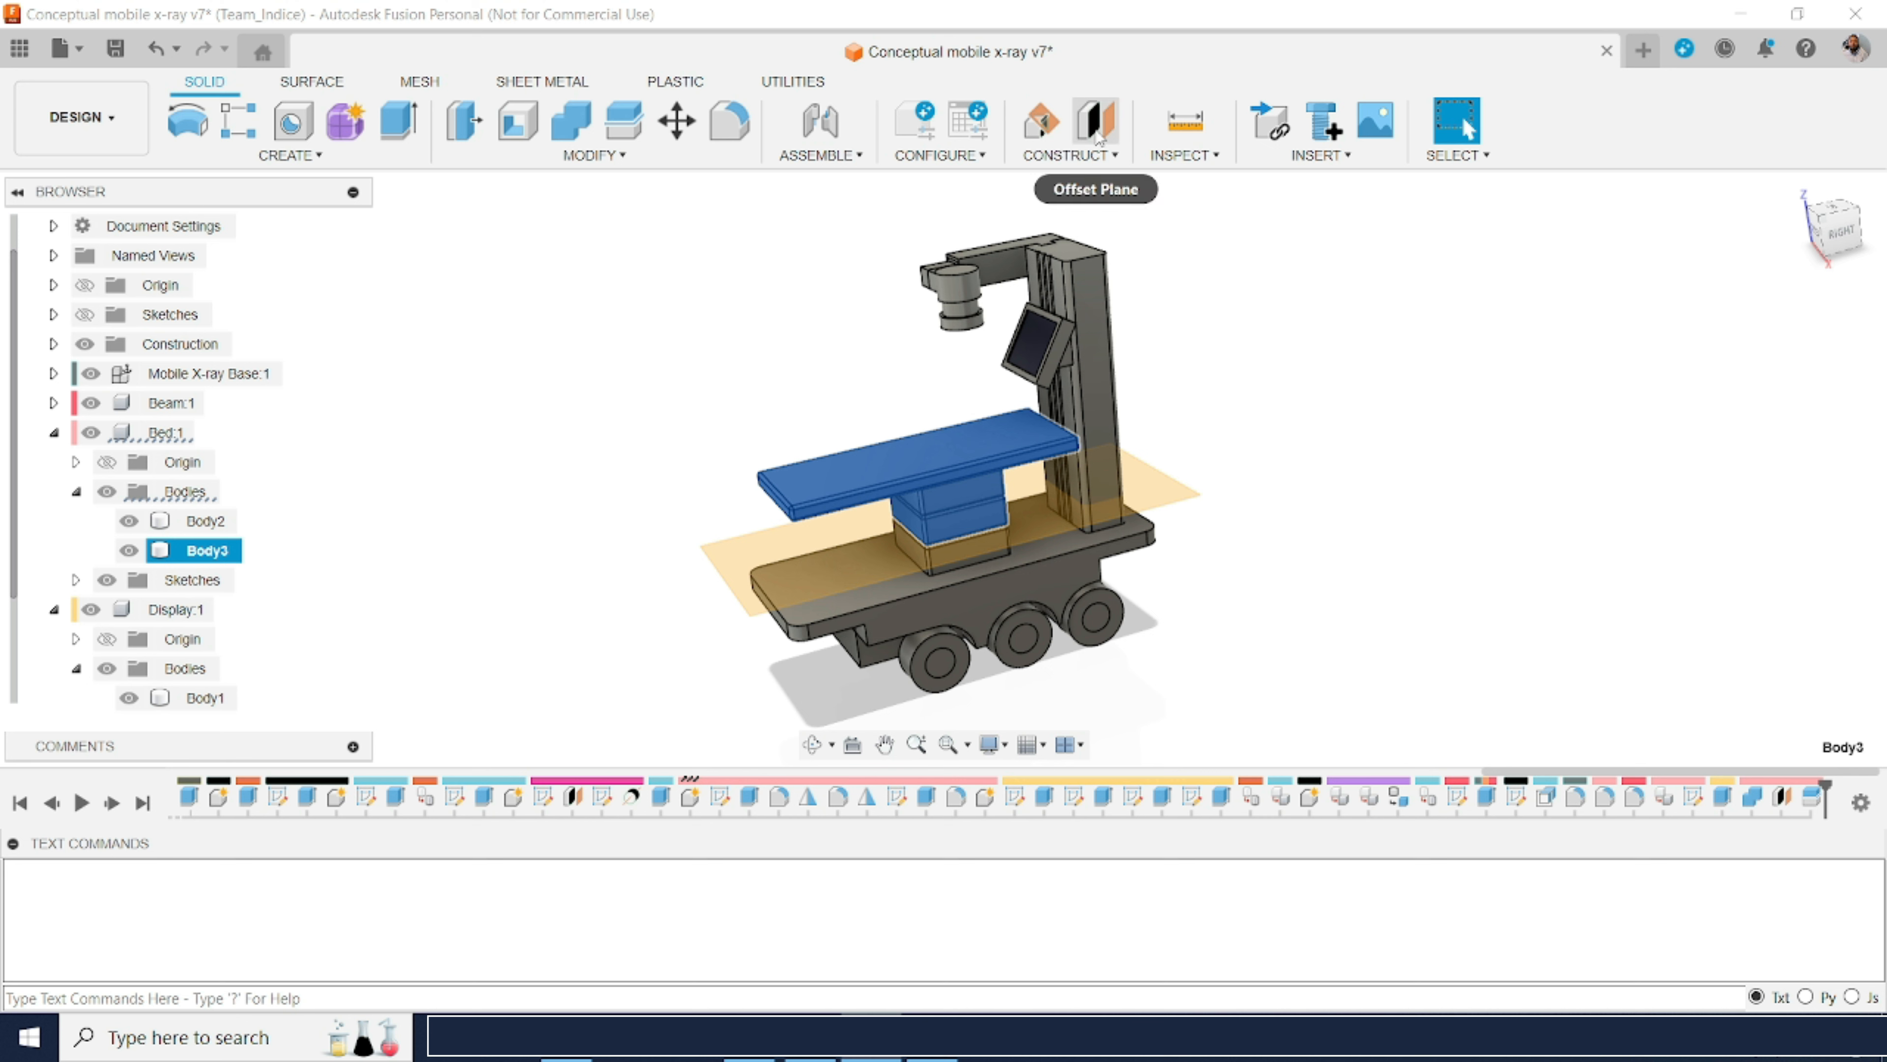
Step: Create a second construction plane offset 200 mm upward from the existing offset plane
{"action": "left_click", "coordinate": [1097, 123]}
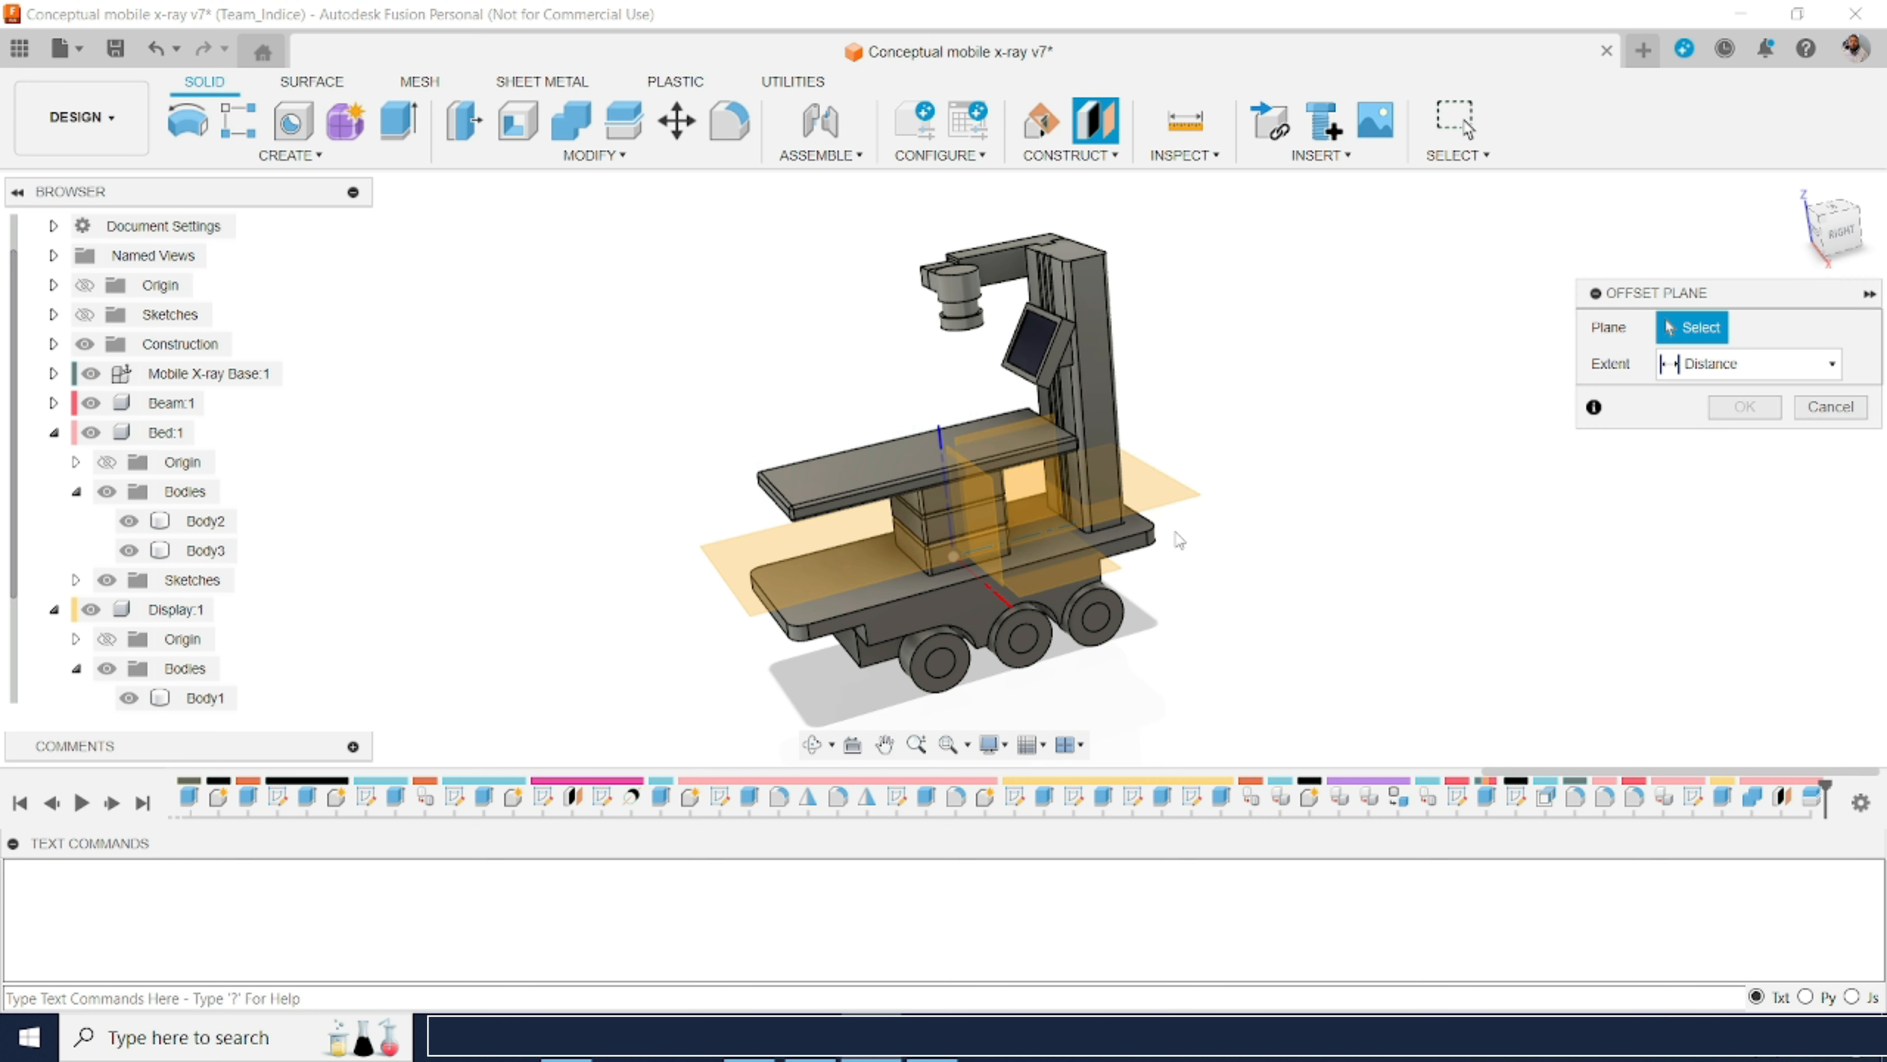
{"action": "left_click", "coordinate": [1167, 511]}
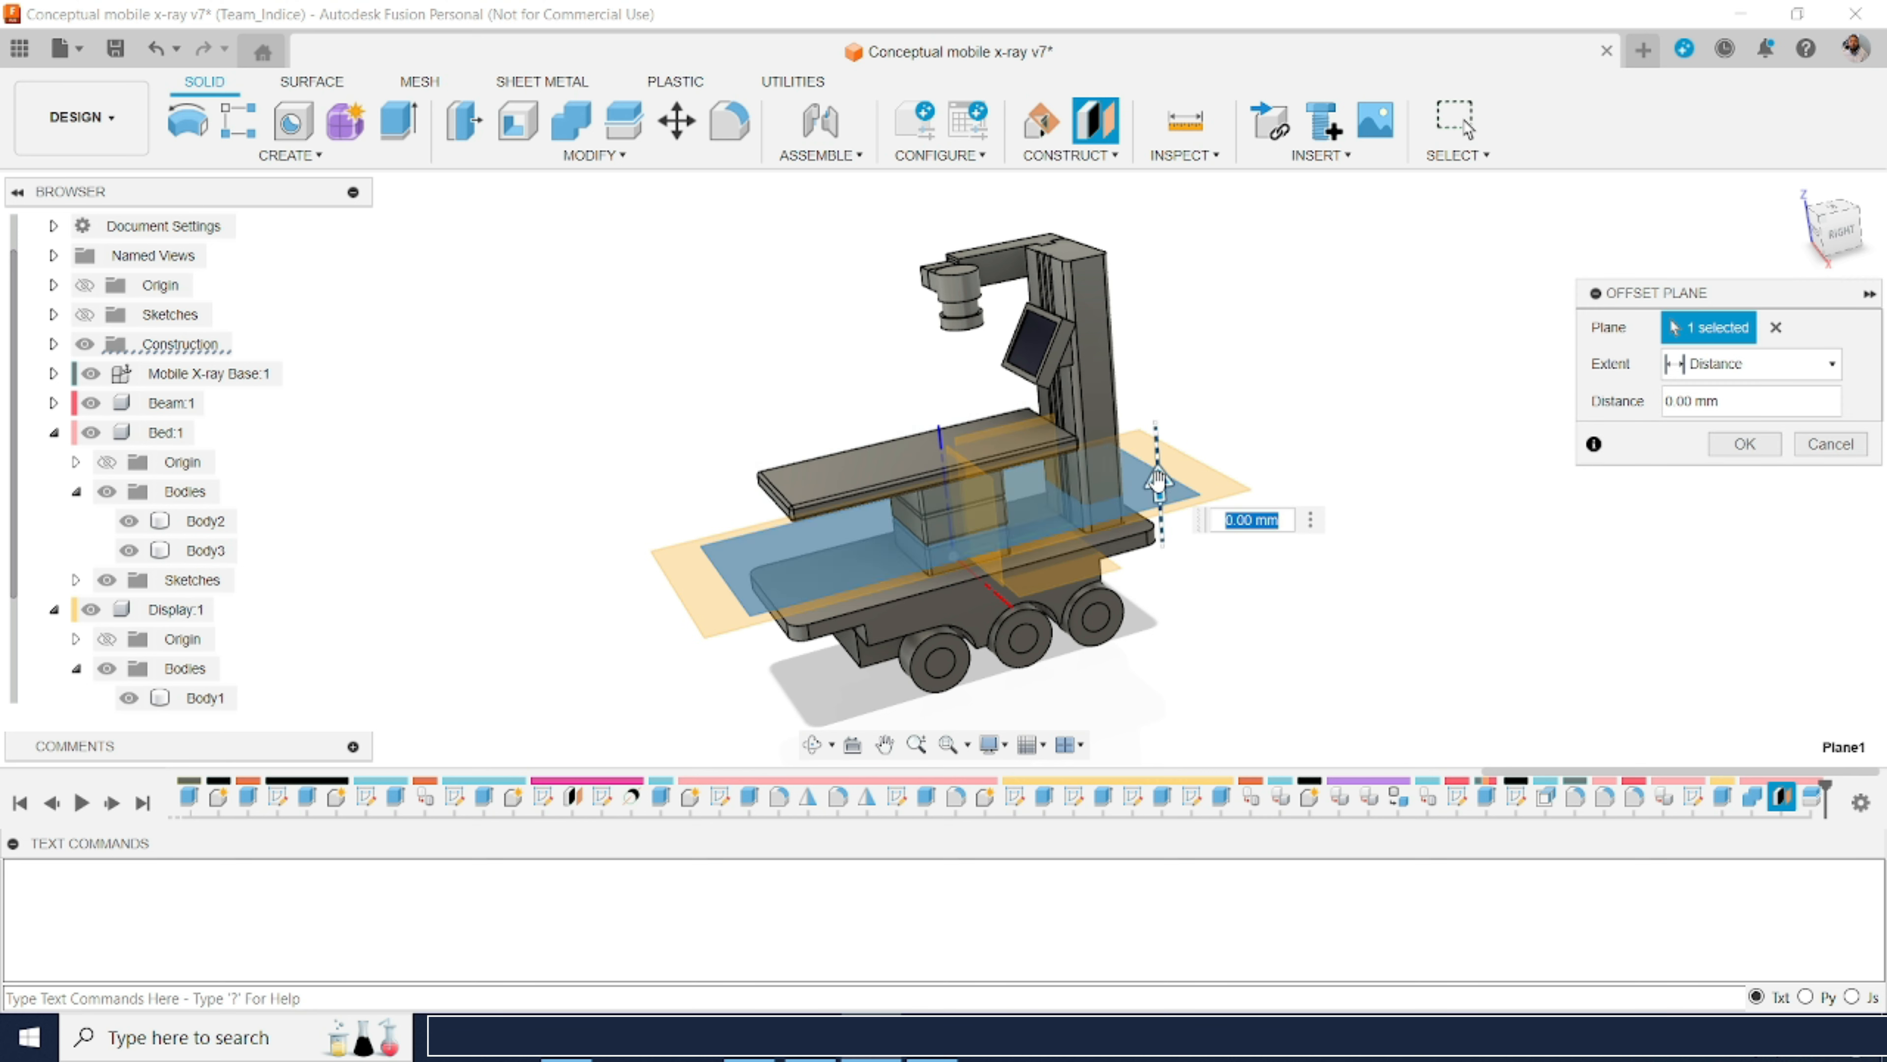
{"action": "left_click_drag", "start_coordinate": [1157, 485], "coordinate": [1156, 440]}
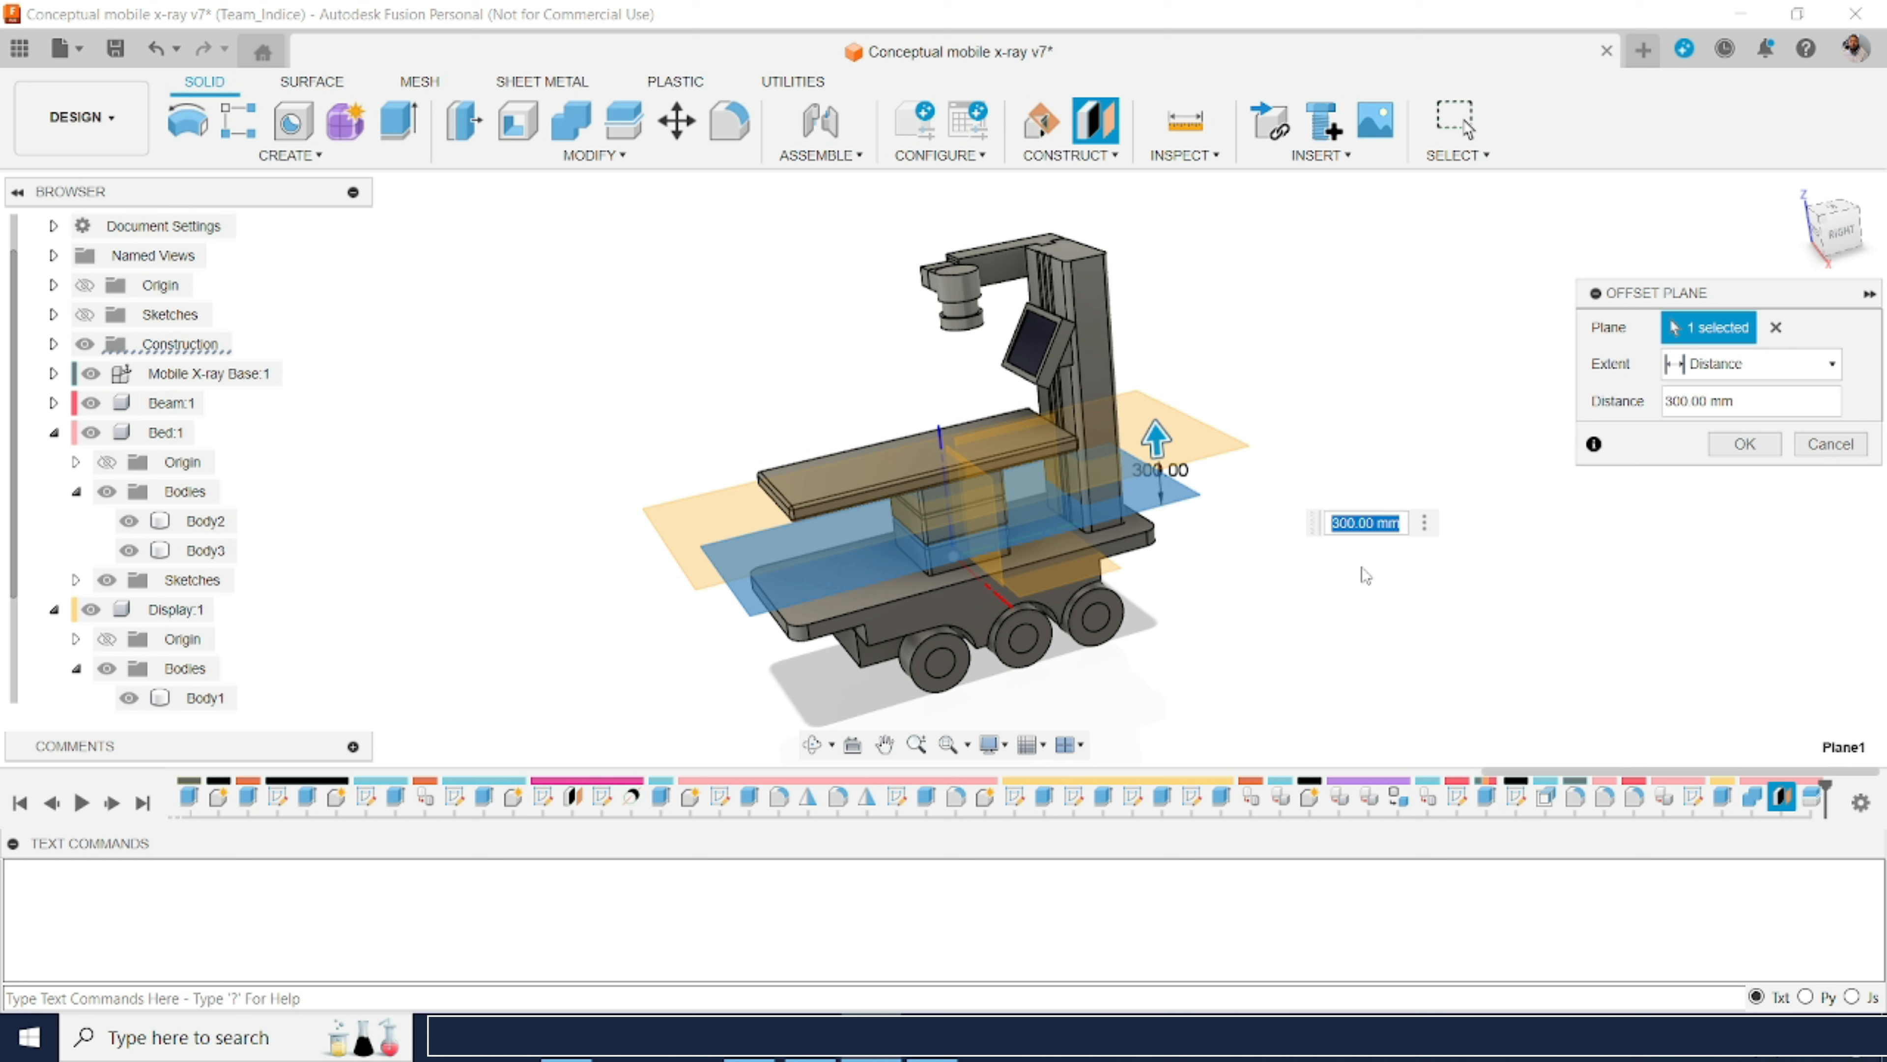
{"action": "type", "text": "200"}
{"action": "key", "text": "Return"}
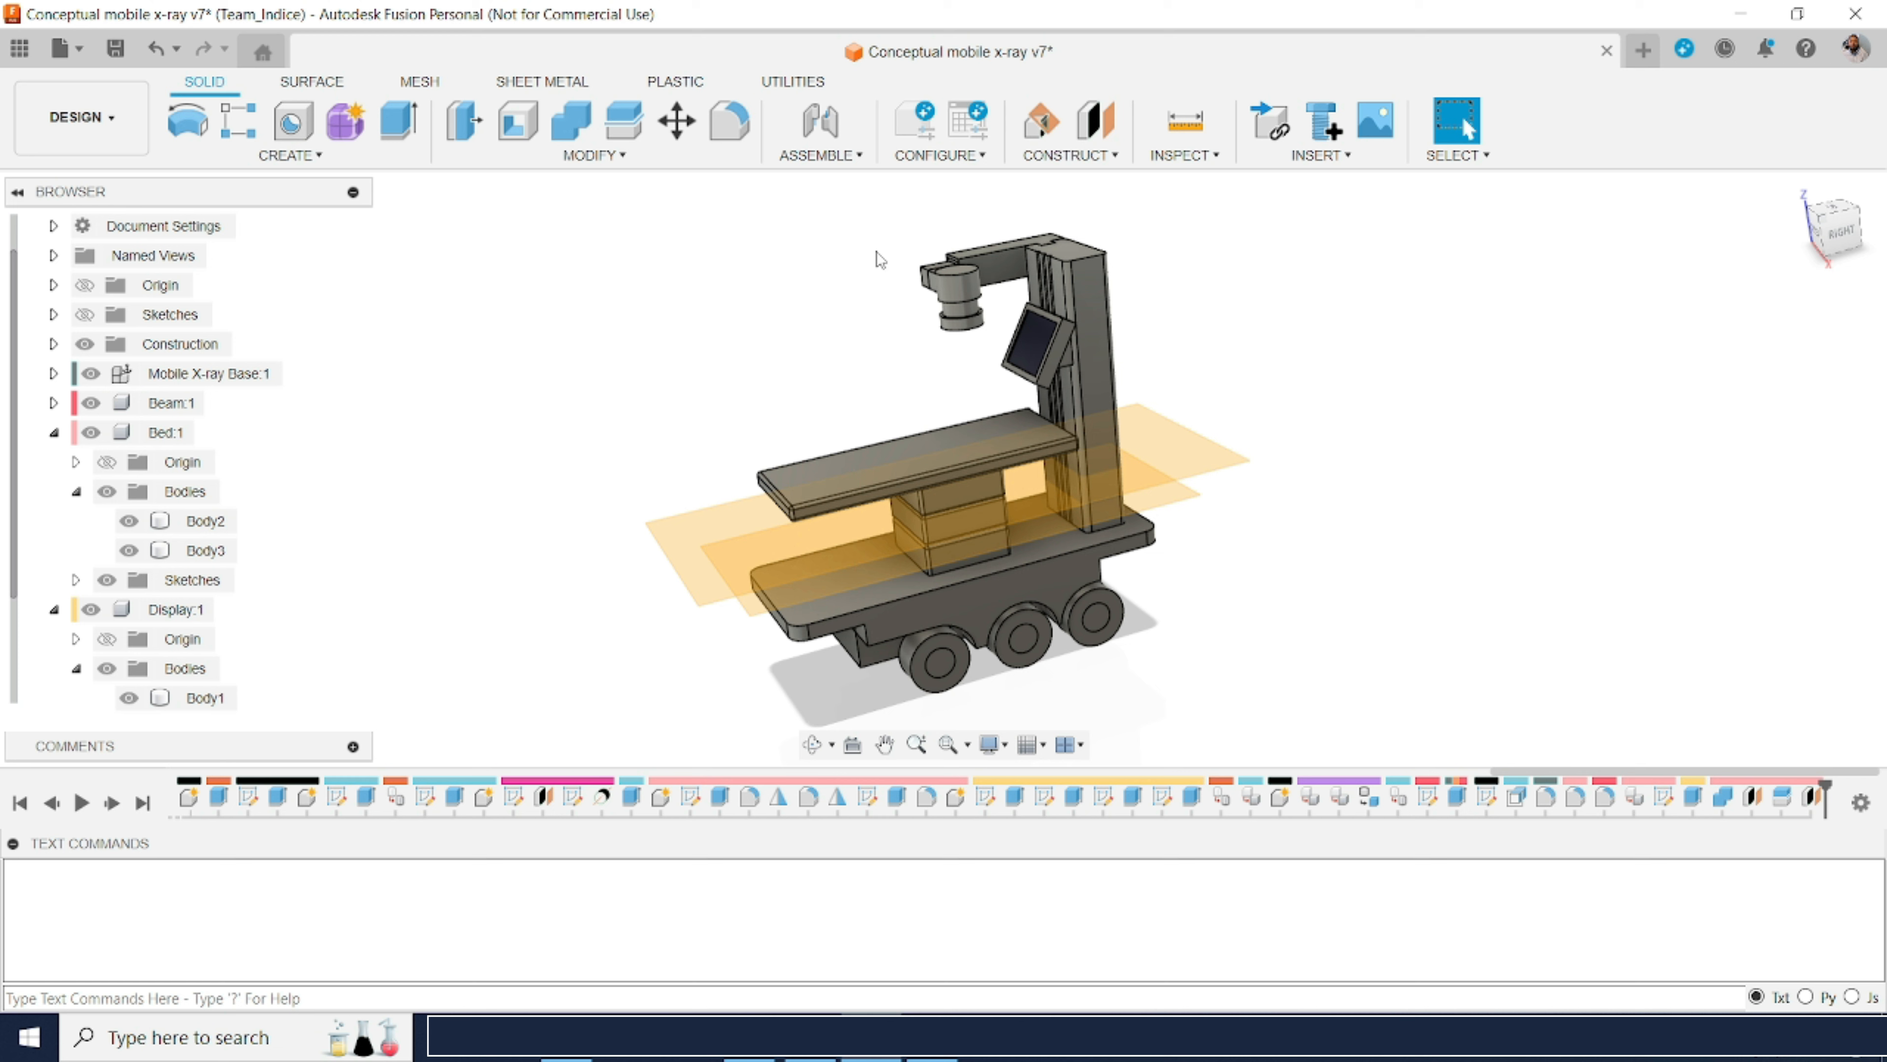
Step: Split the bed's upper body, Body3, with the second offset plane and check the resulting bodies
{"action": "left_click", "coordinate": [622, 121]}
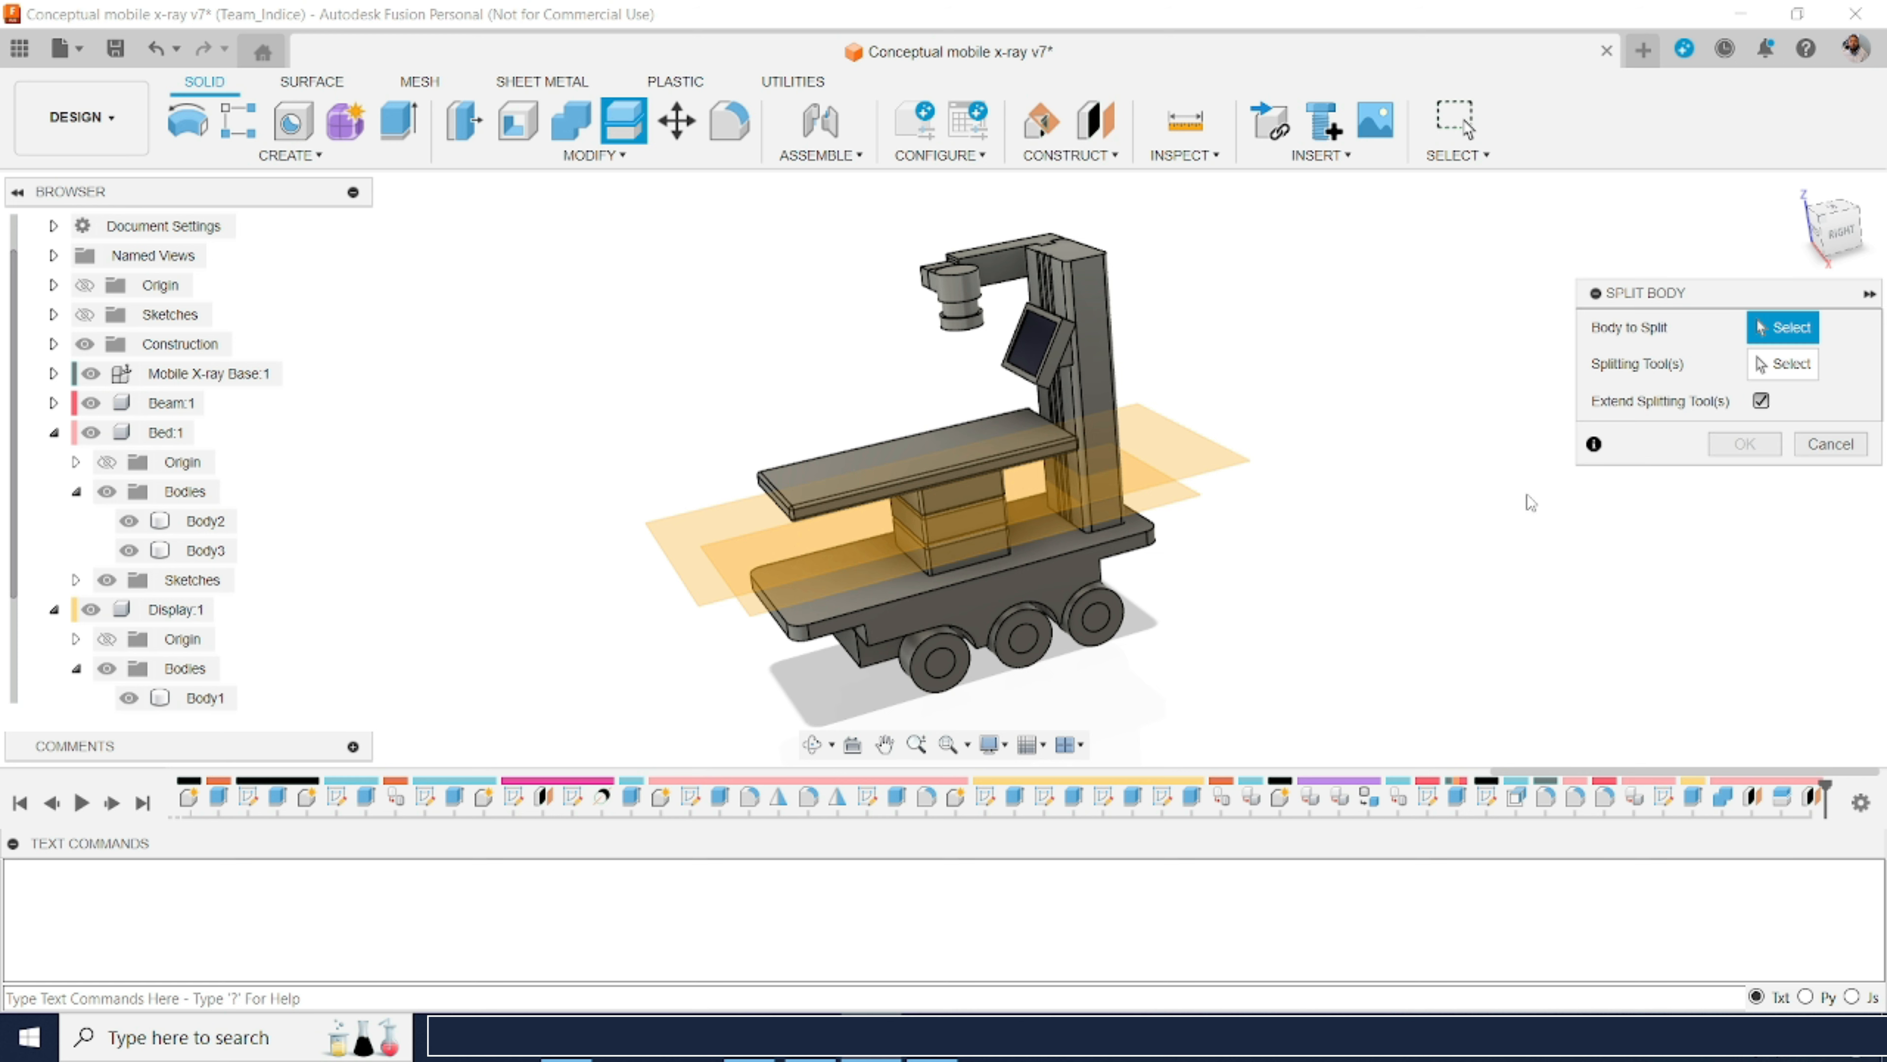
{"action": "left_click", "coordinate": [1006, 441]}
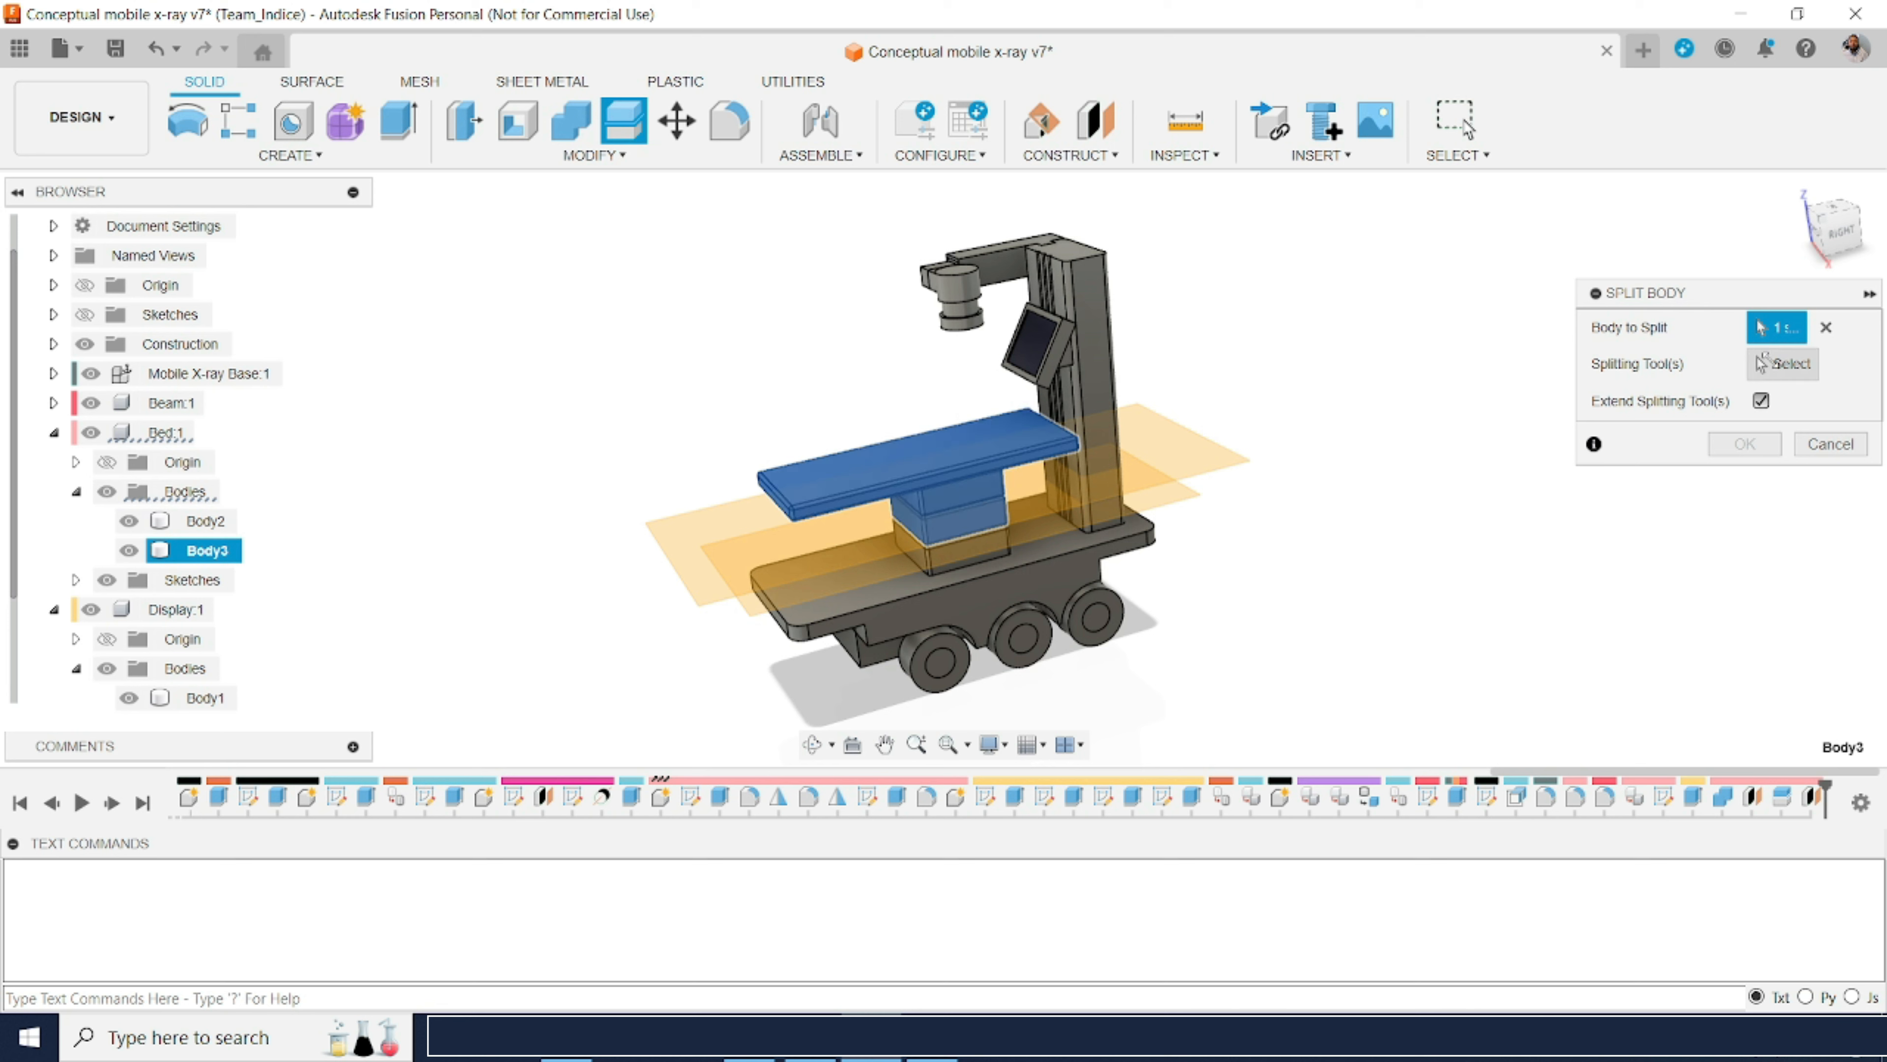
{"action": "left_click", "coordinate": [1780, 365]}
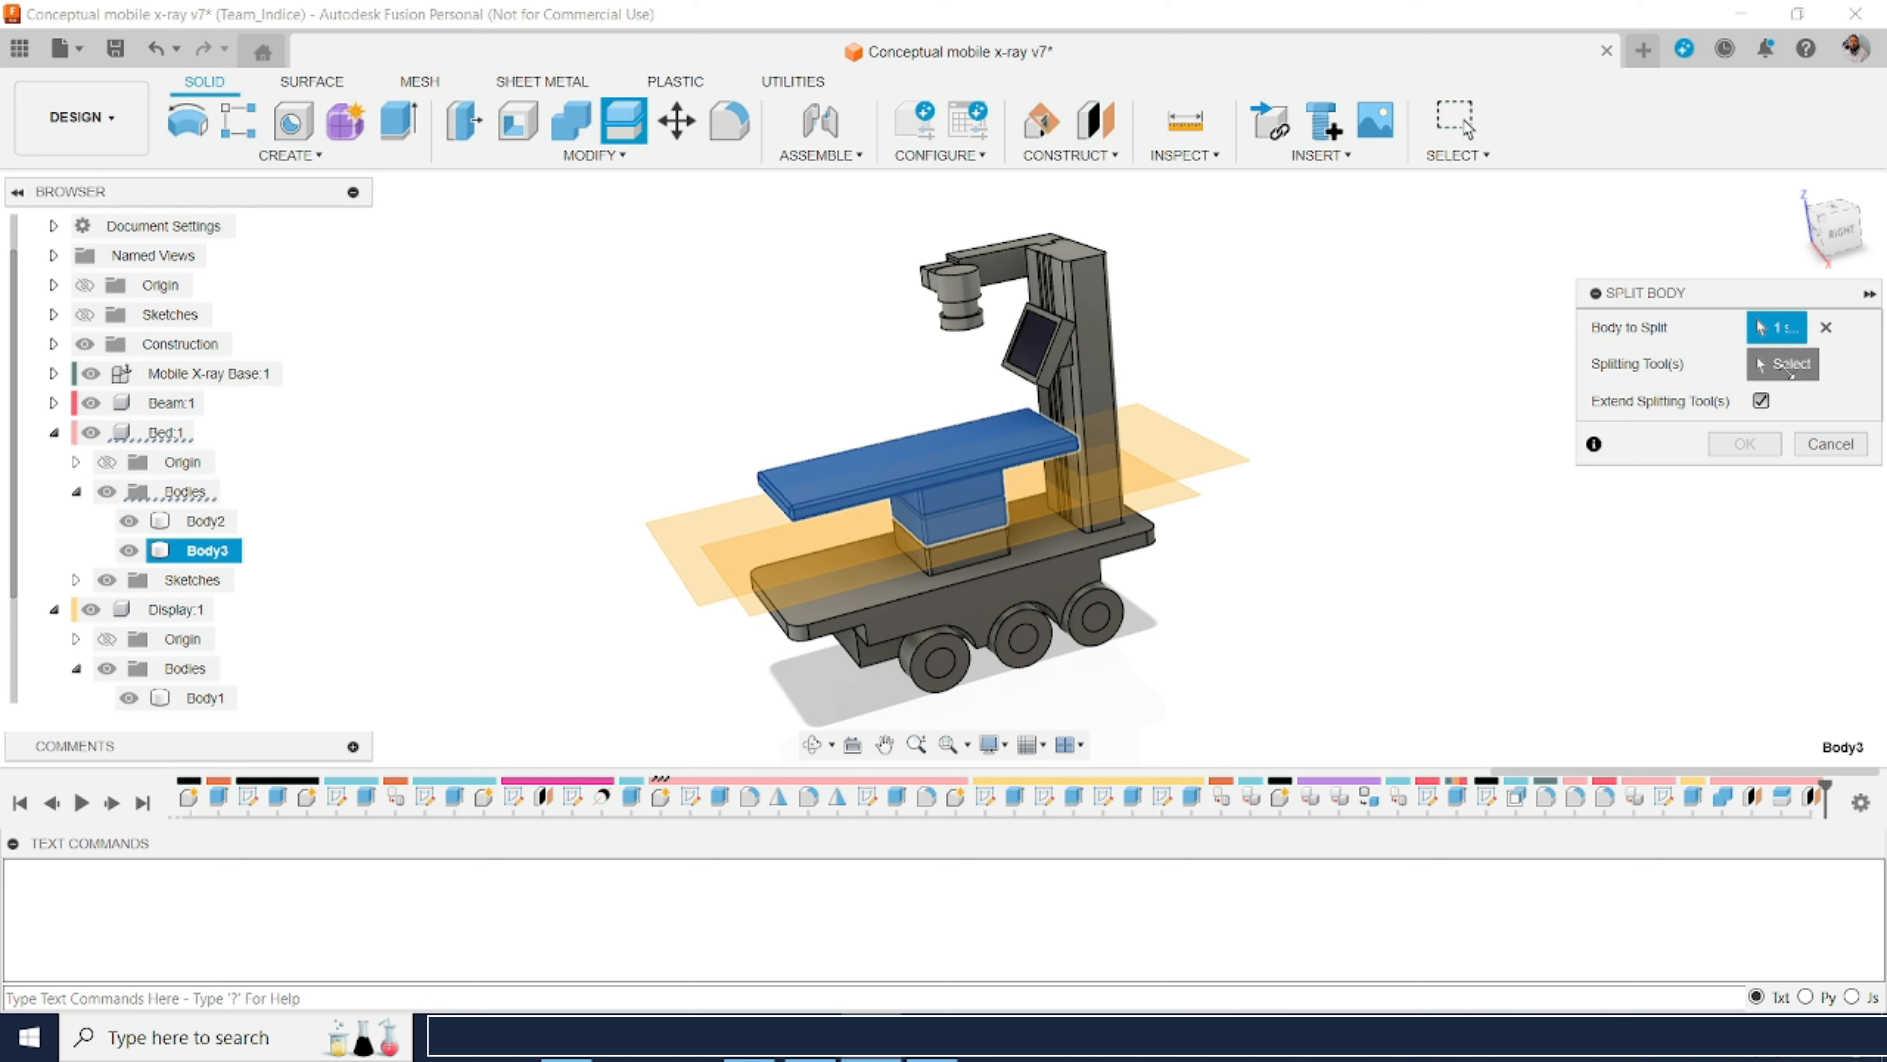
{"action": "left_click", "coordinate": [1204, 470]}
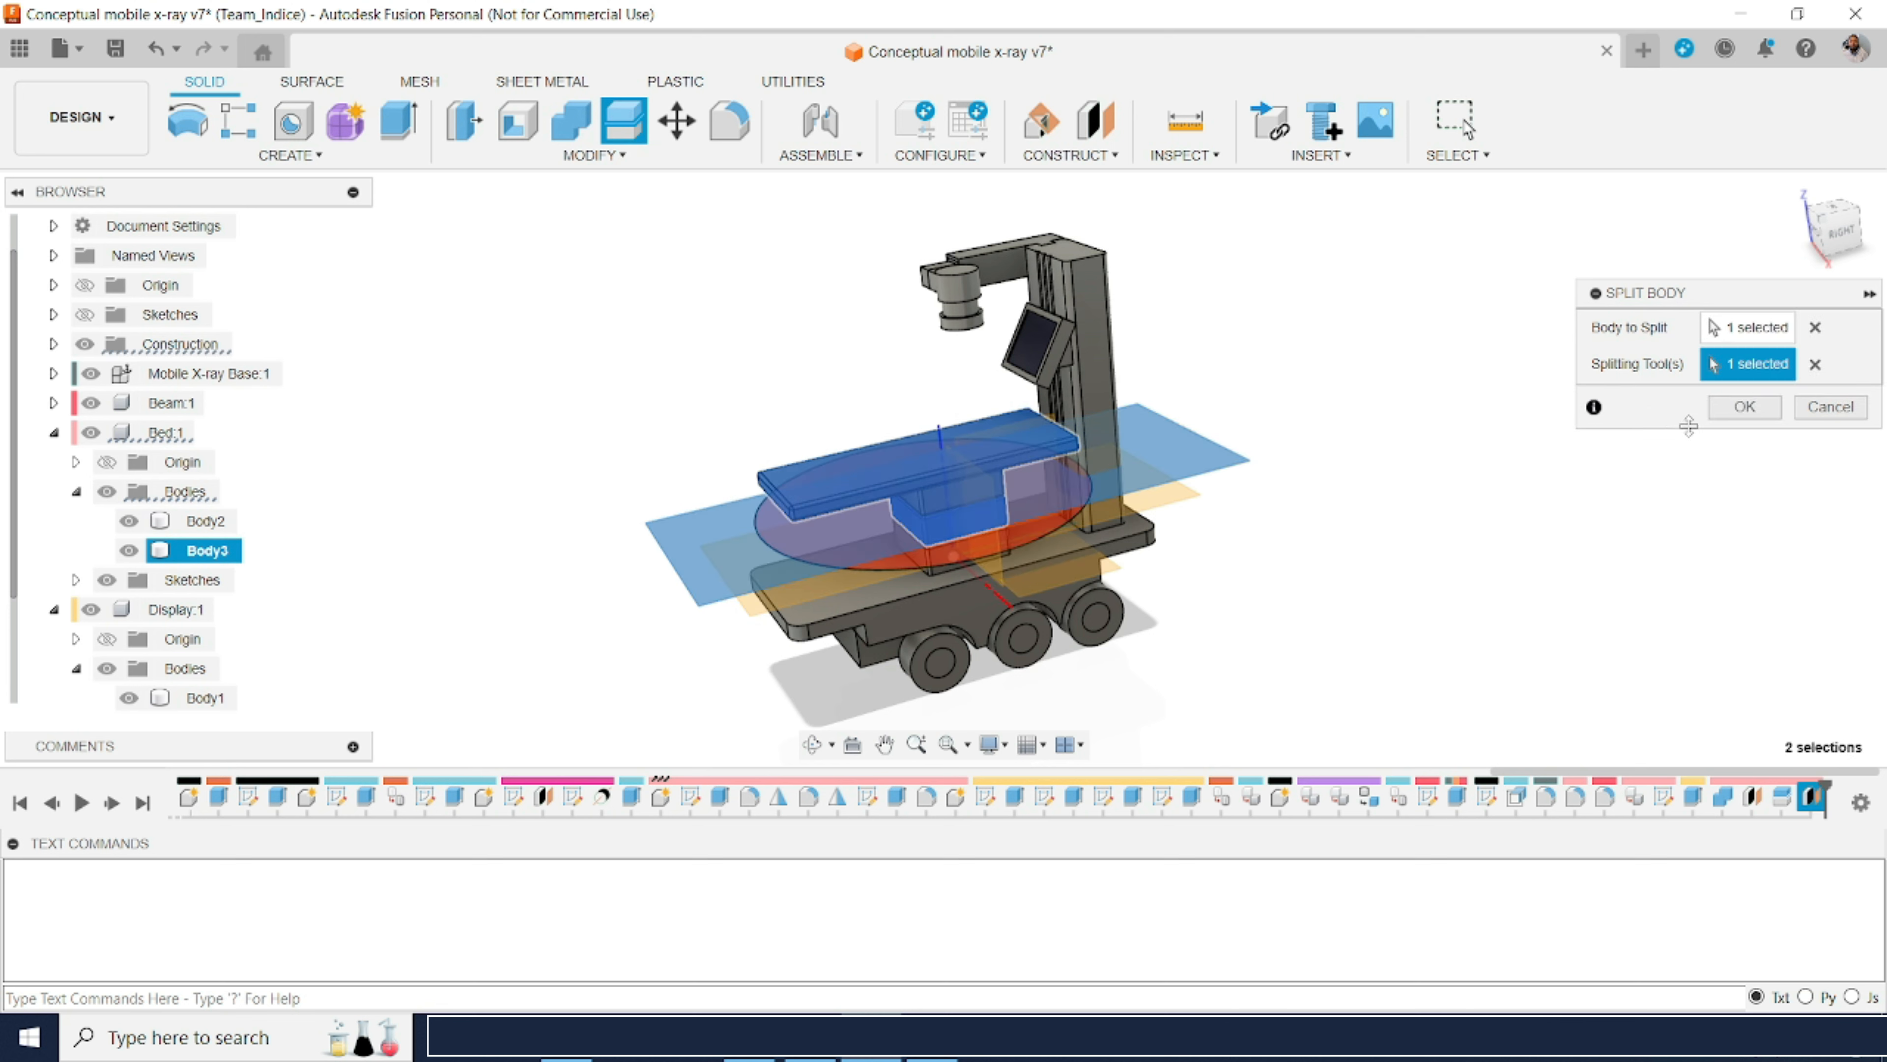
{"action": "left_click", "coordinate": [1746, 407]}
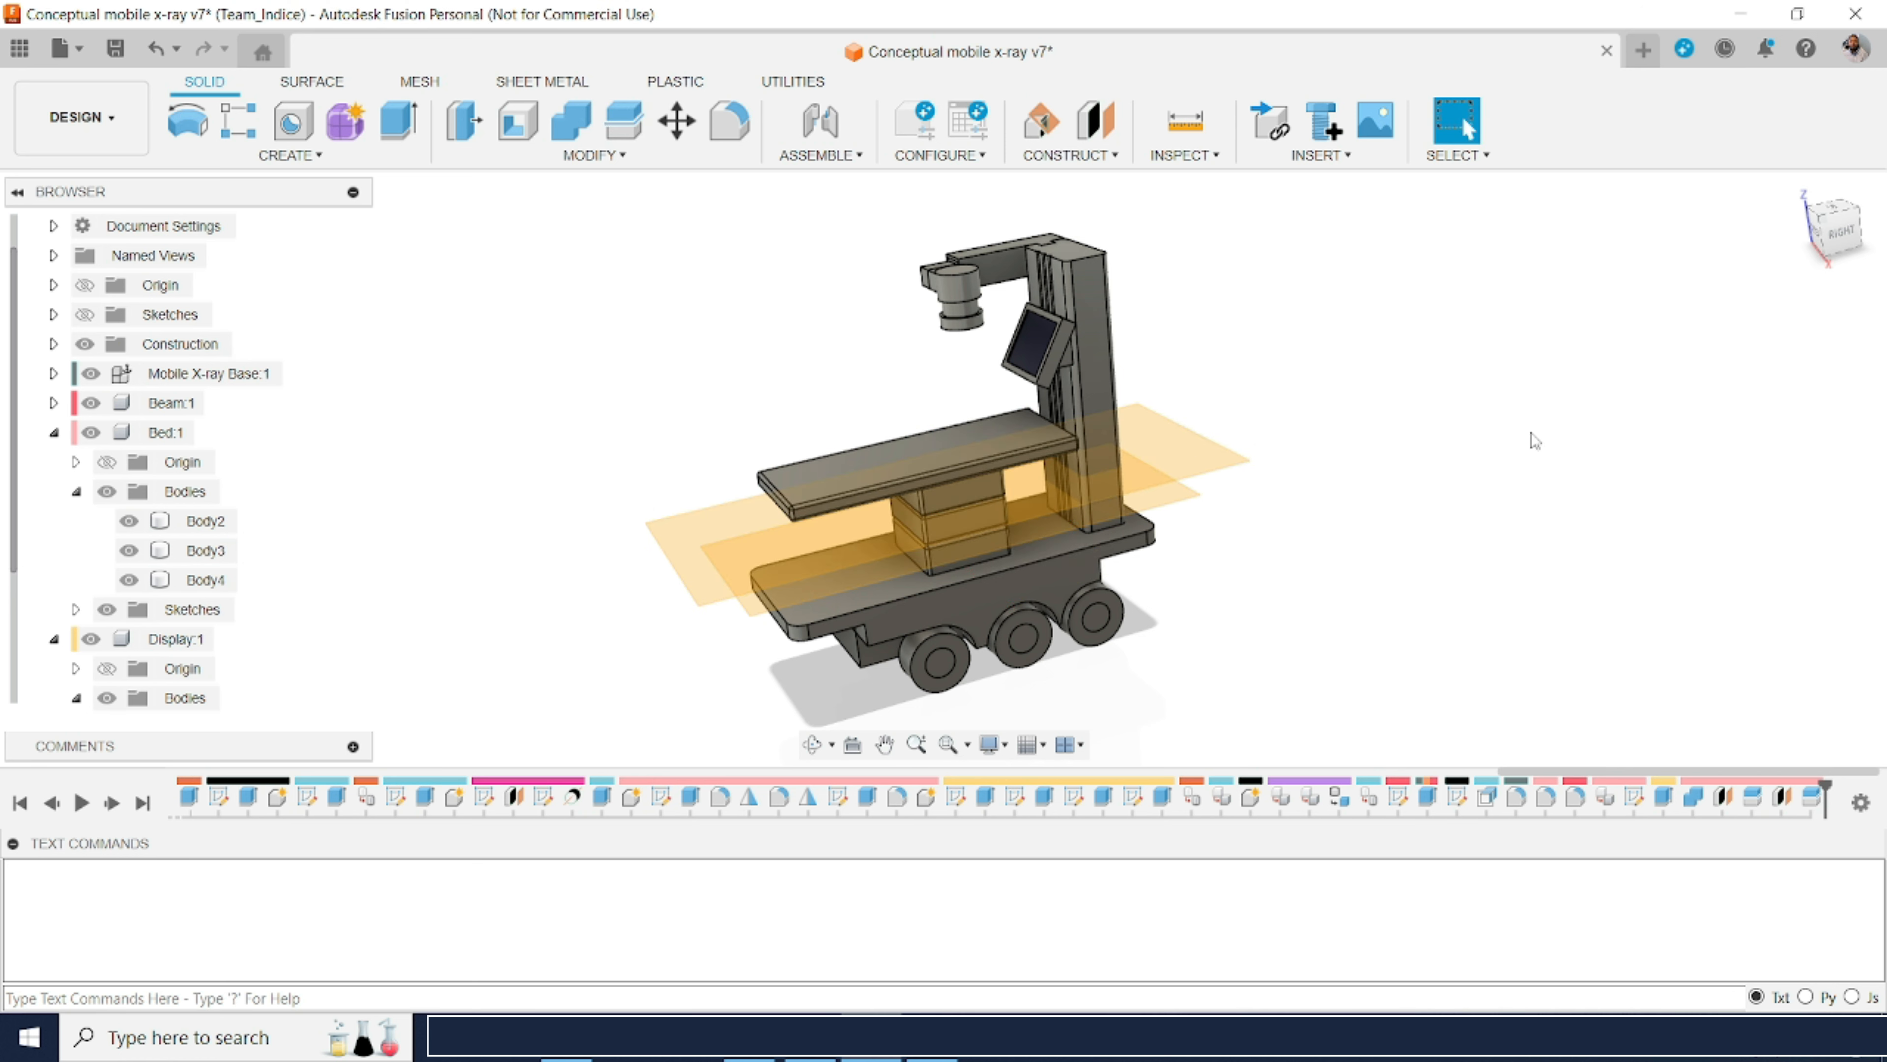
{"action": "left_click", "coordinate": [529, 523]}
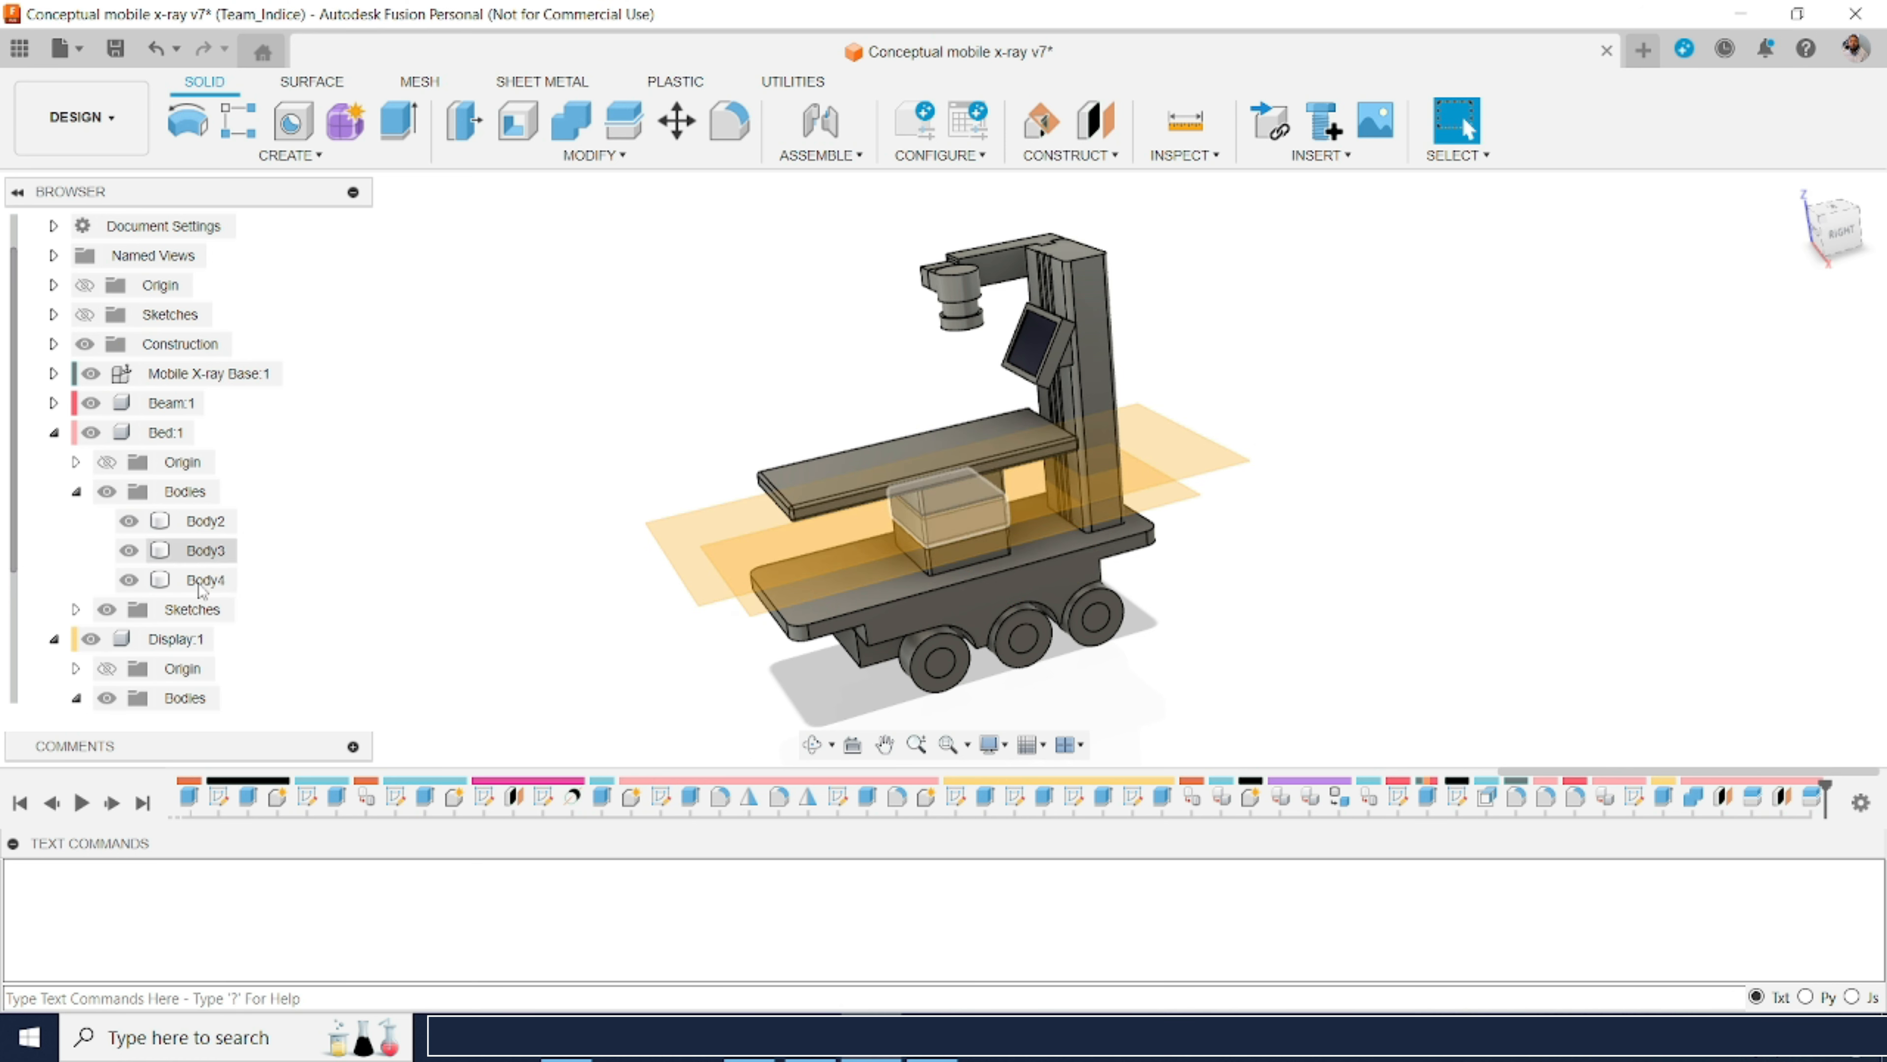
{"action": "left_click", "coordinate": [962, 483]}
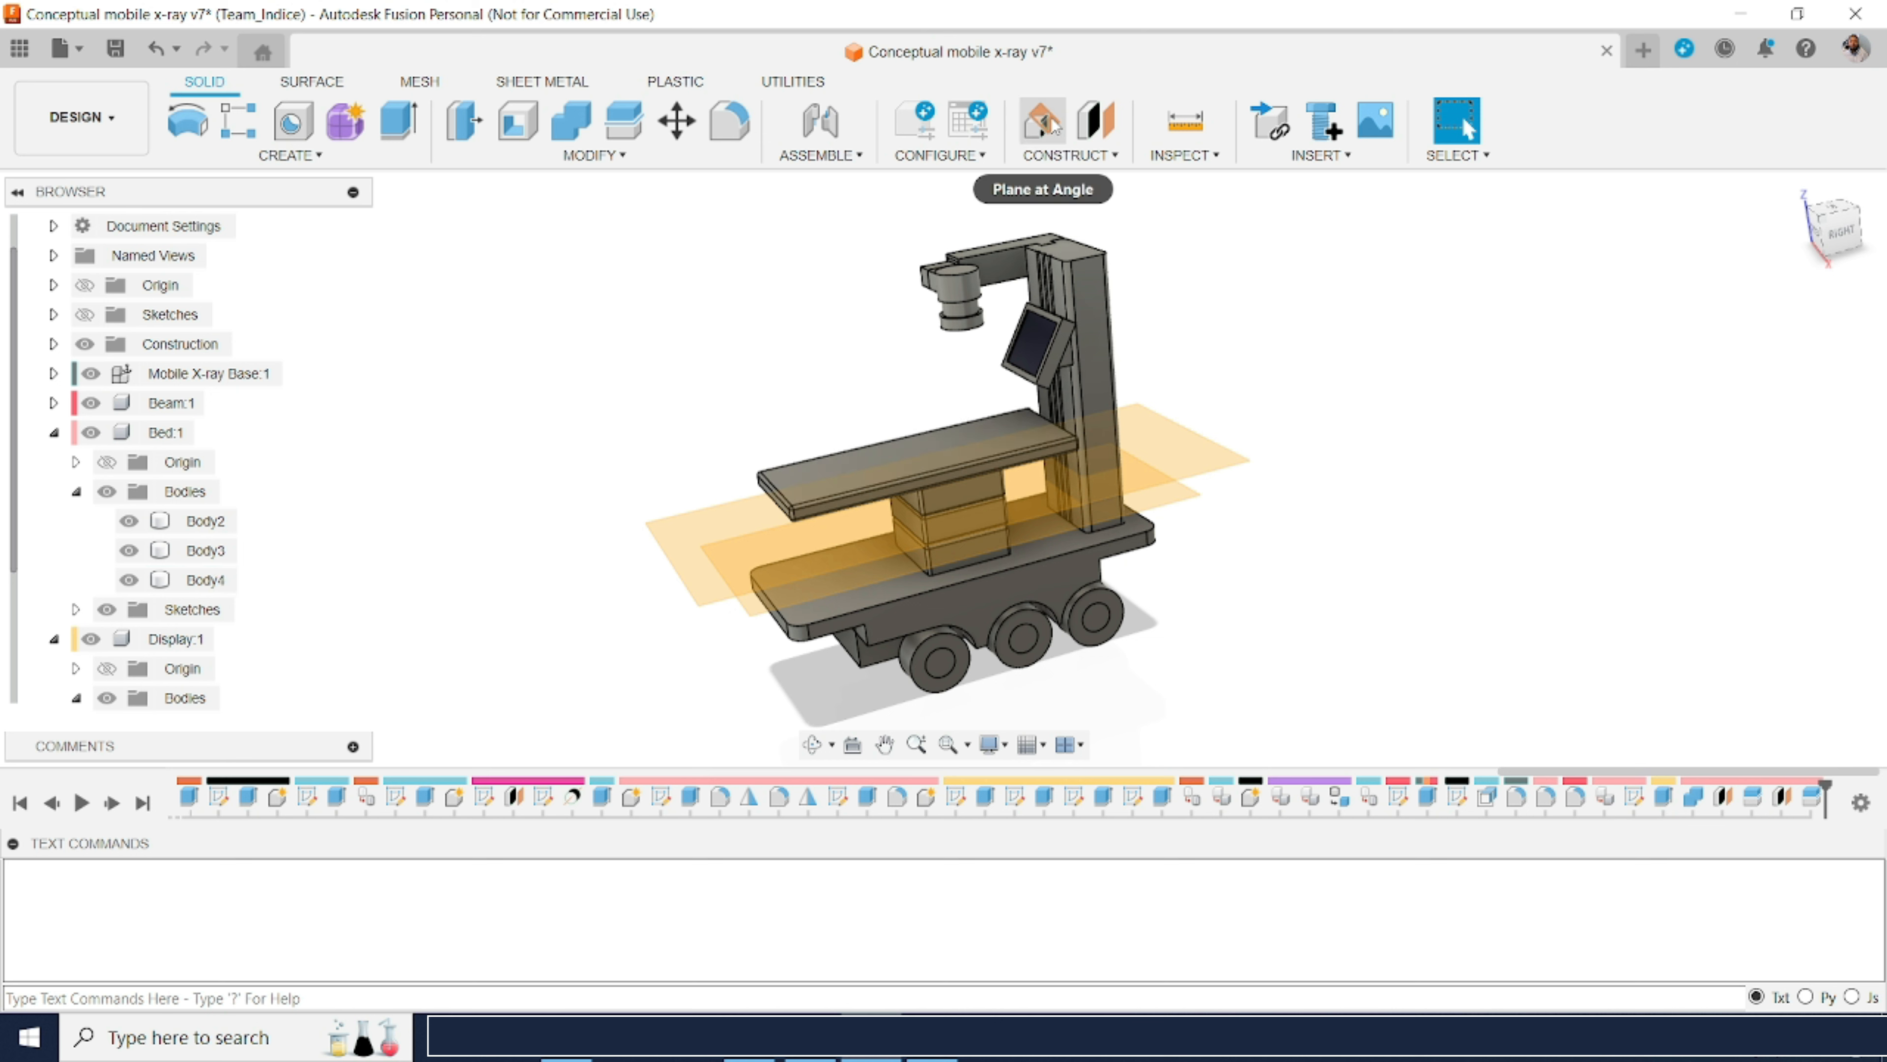
Step: Create a third construction plane offset 200 mm upward from the second offset plane
{"action": "left_click", "coordinate": [1101, 128]}
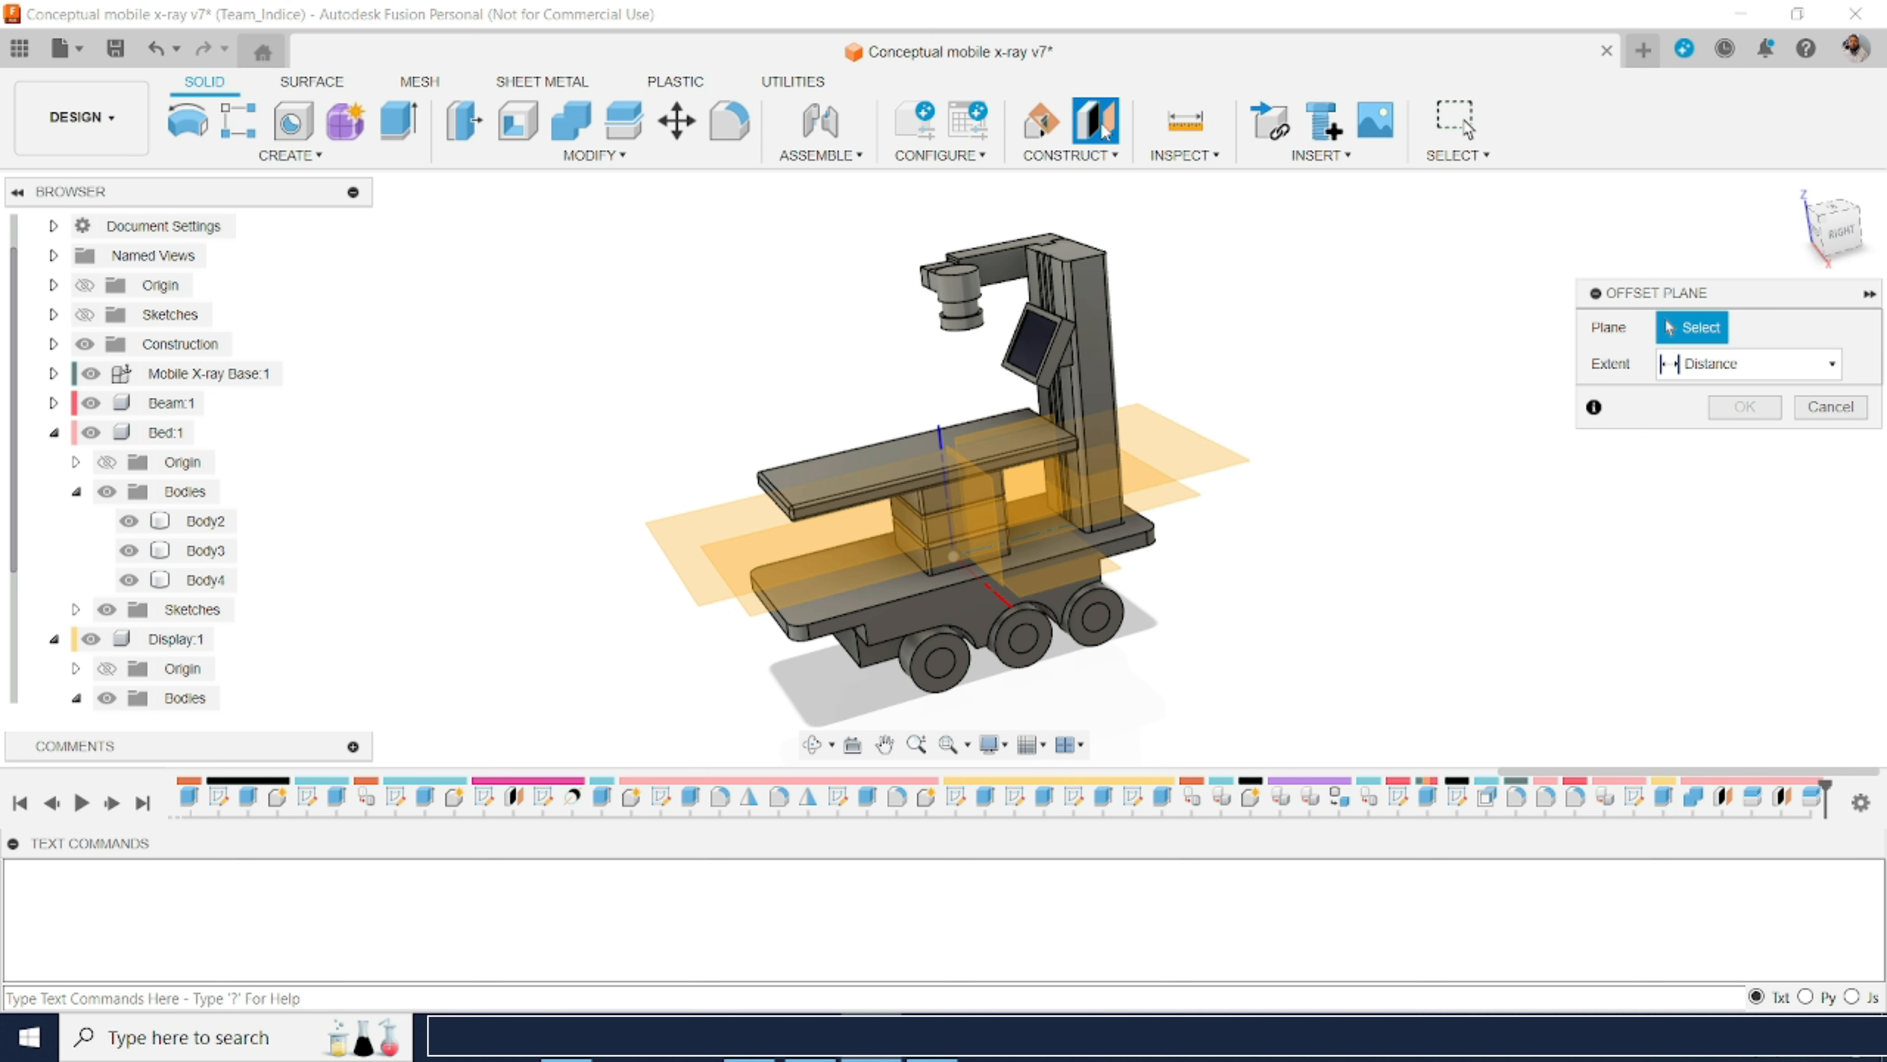
{"action": "left_click", "coordinate": [1232, 471]}
{"action": "type", "text": "200"}
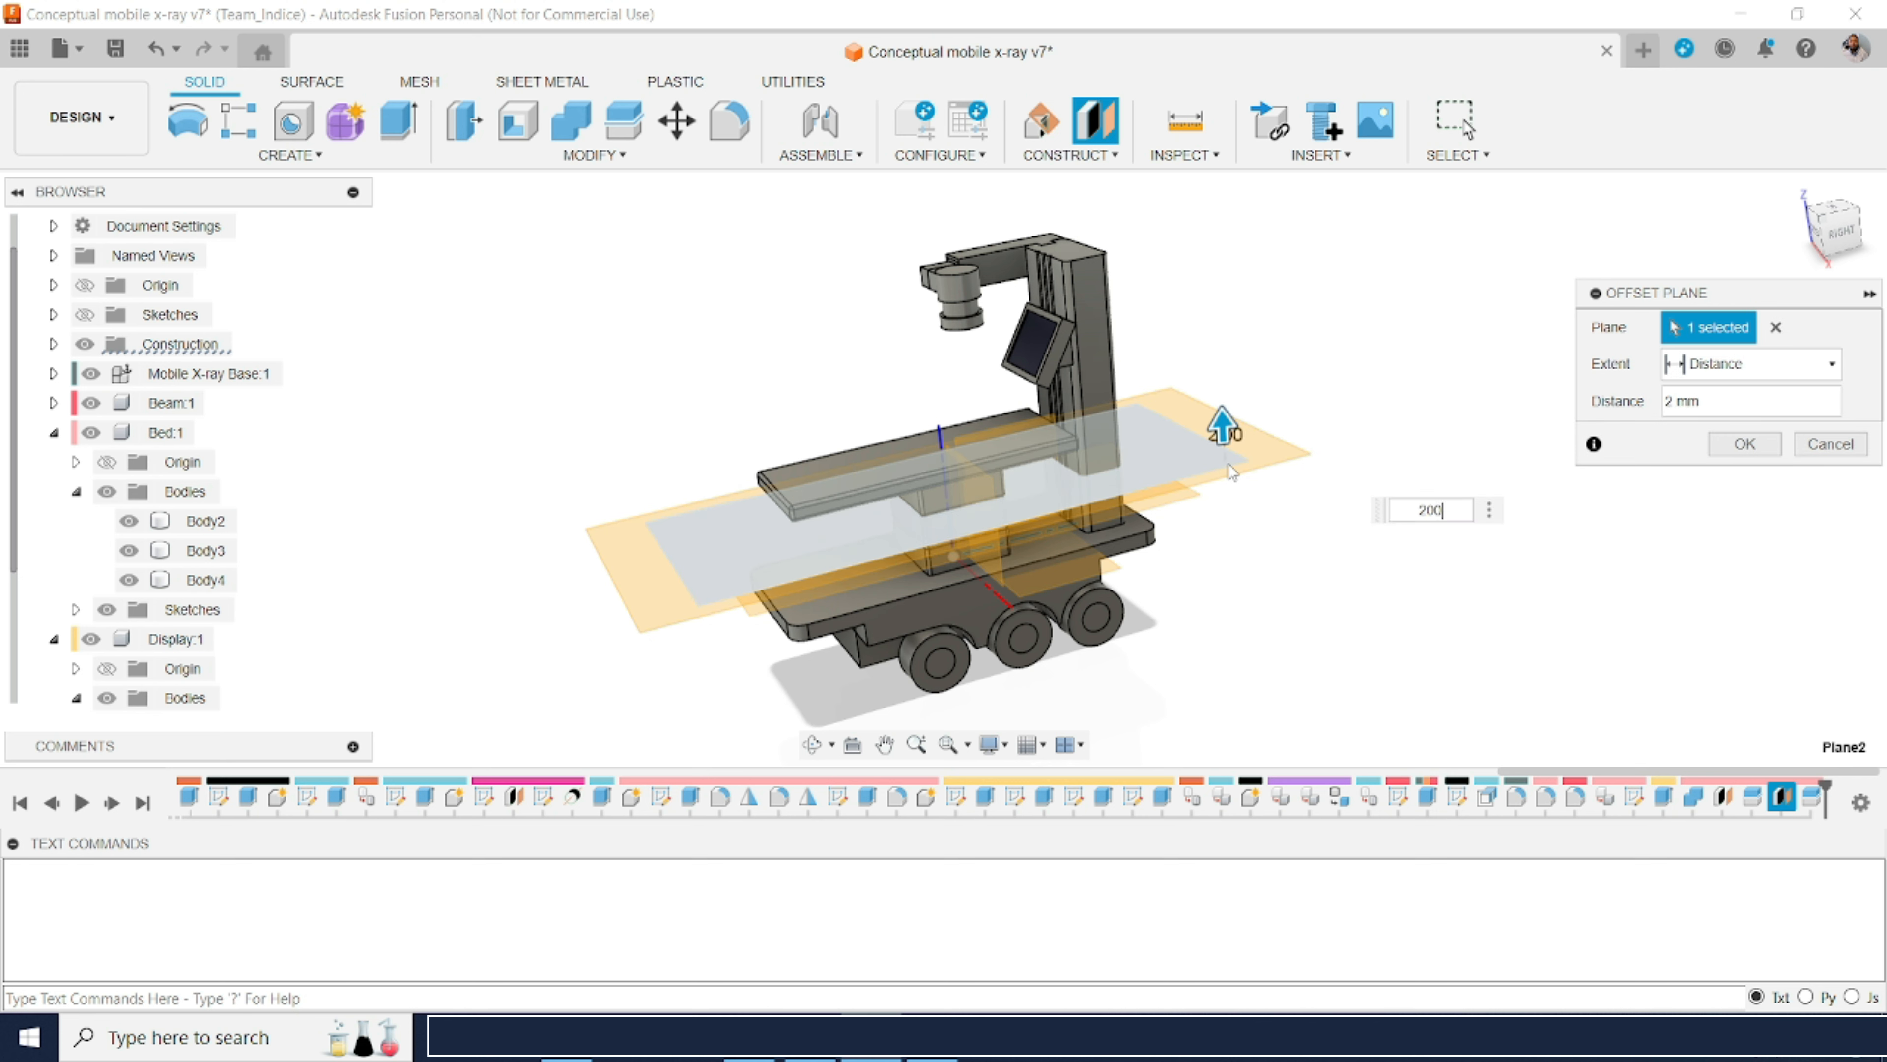
{"action": "key", "text": "Return"}
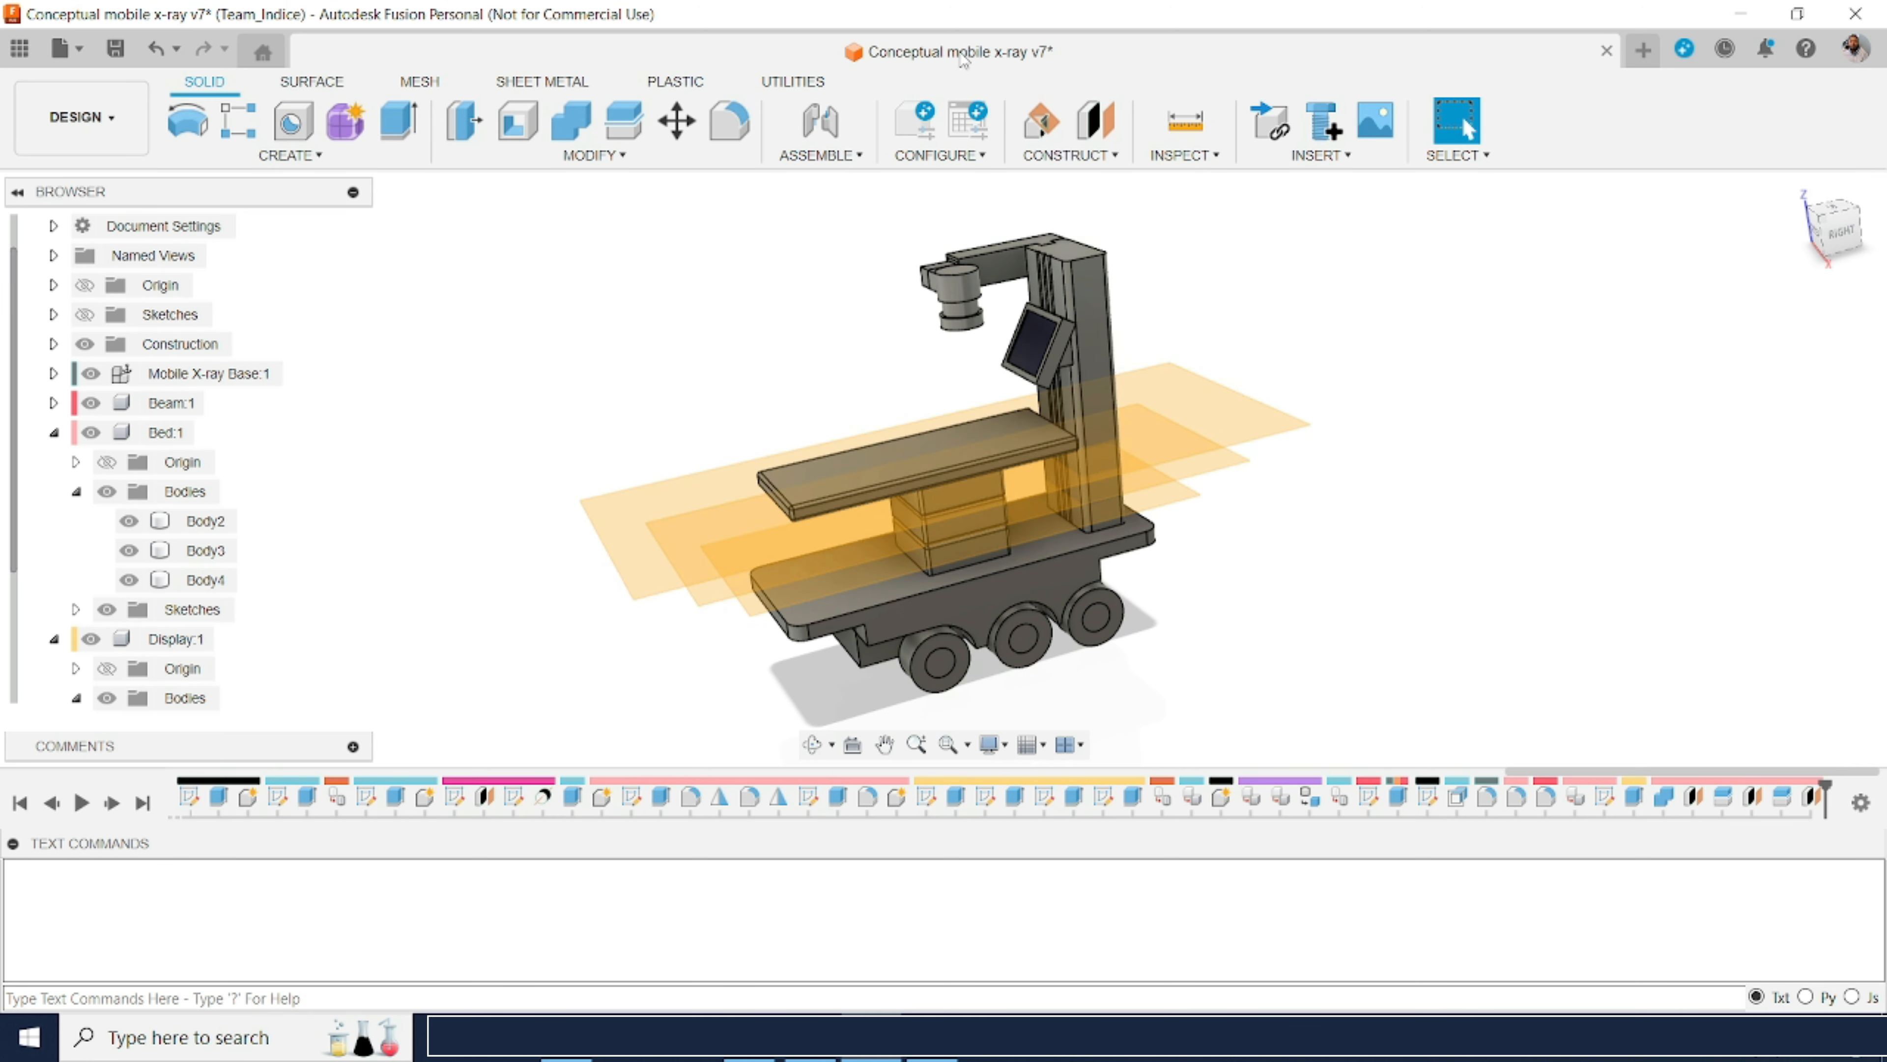
Step: Split the bed's Body4, the tabletop with the remaining column, using the uppermost offset plane
{"action": "left_click", "coordinate": [611, 133]}
{"action": "left_click", "coordinate": [994, 455]}
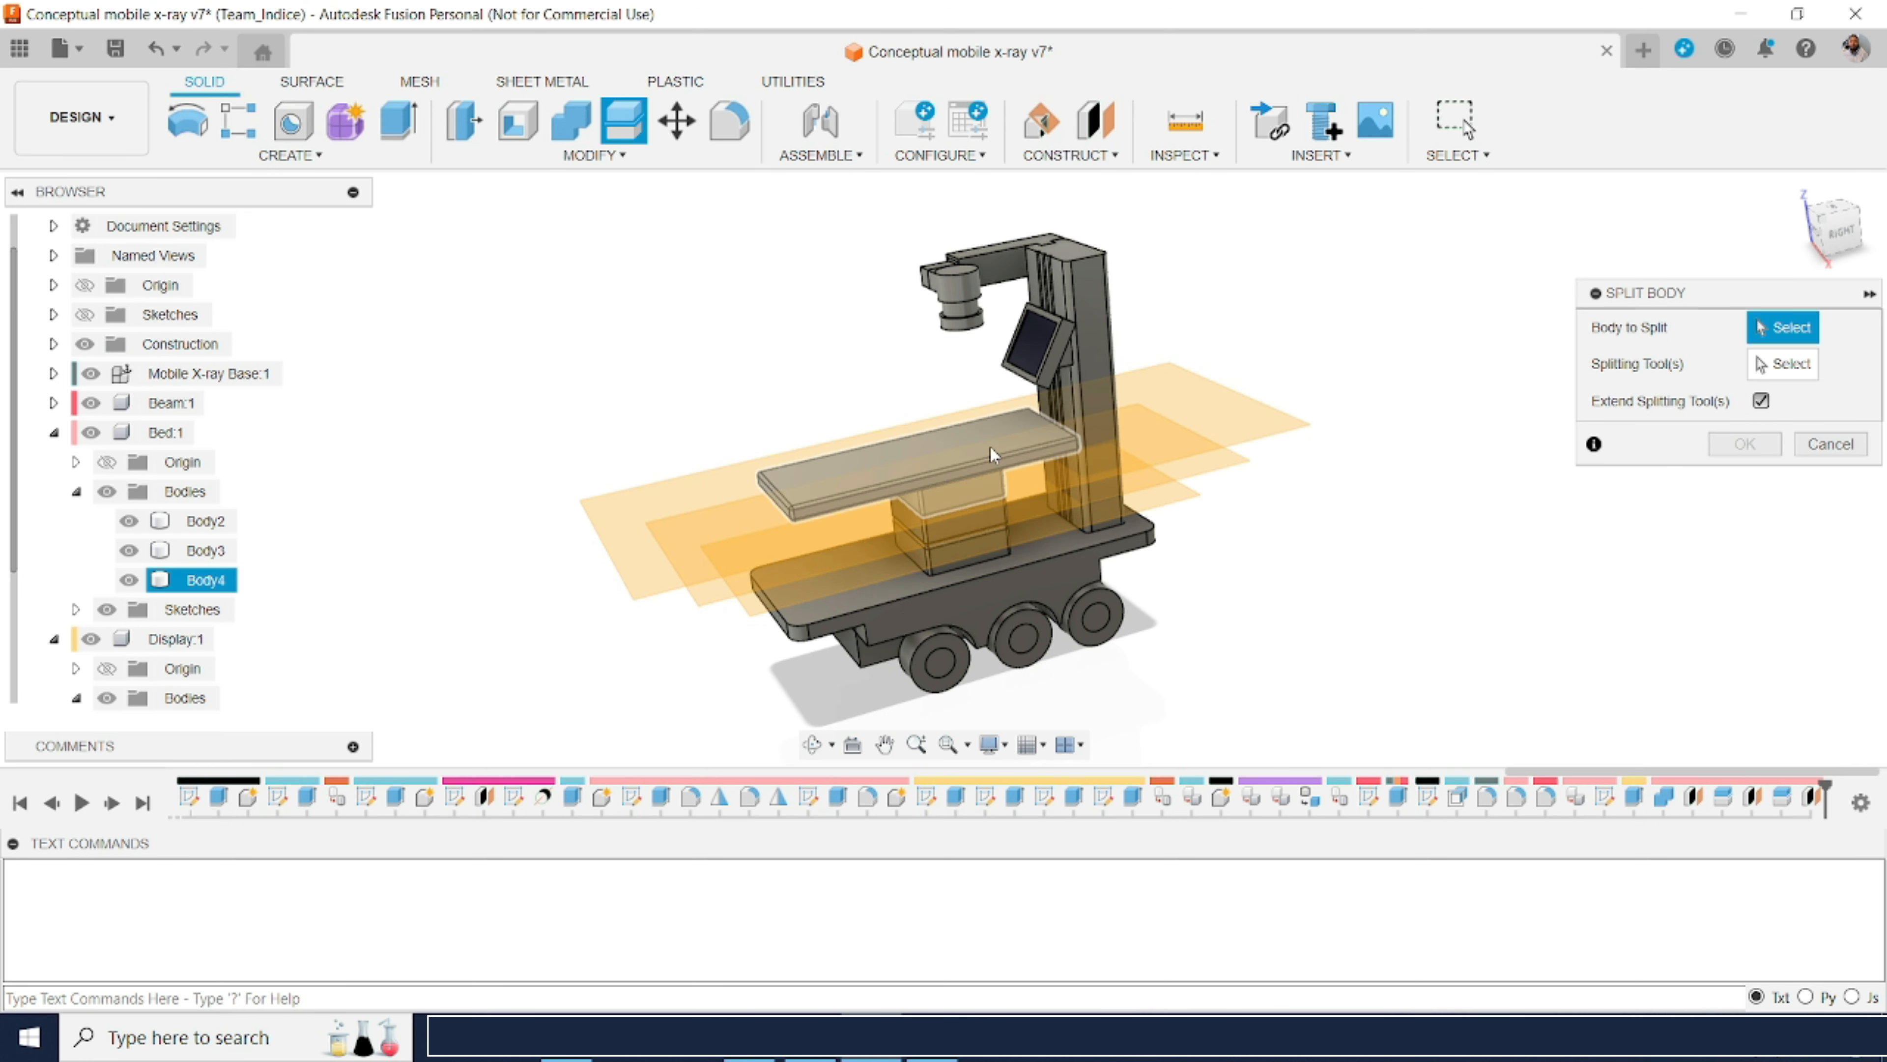
{"action": "left_click", "coordinate": [1811, 371]}
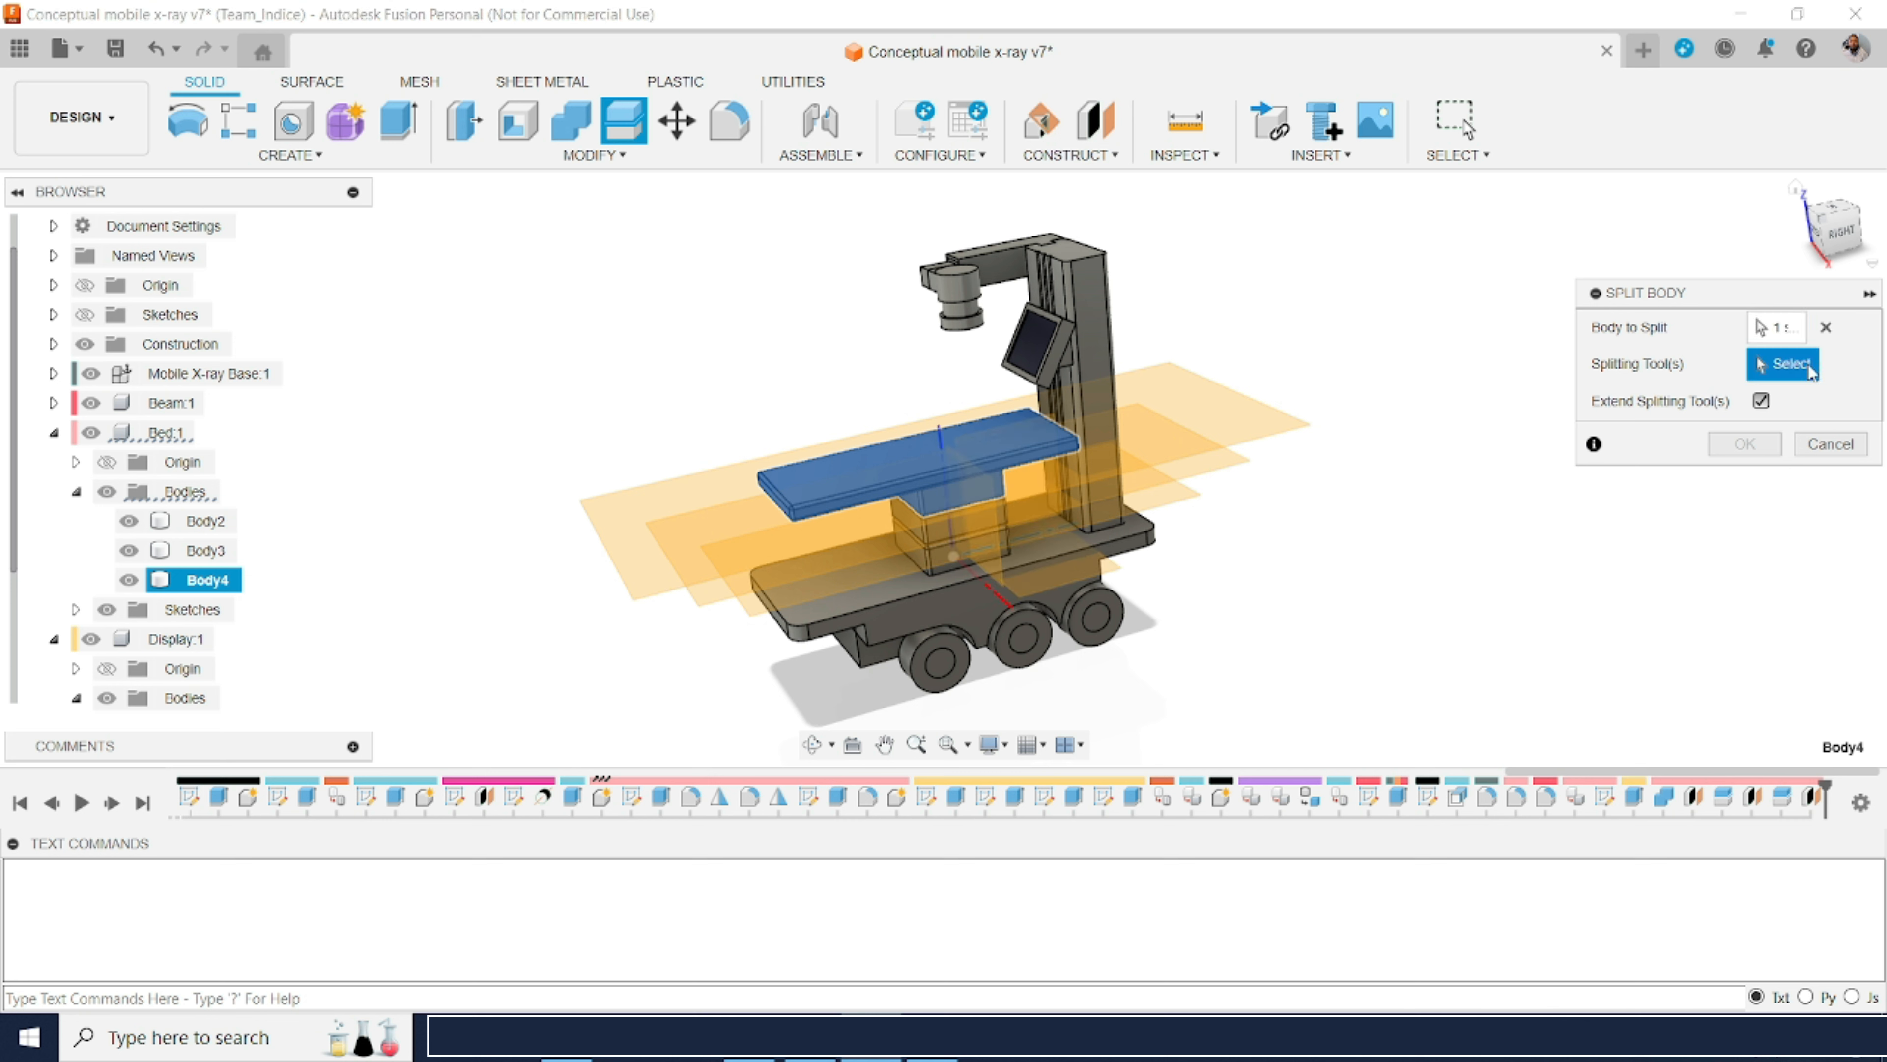
{"action": "left_click", "coordinate": [1304, 439]}
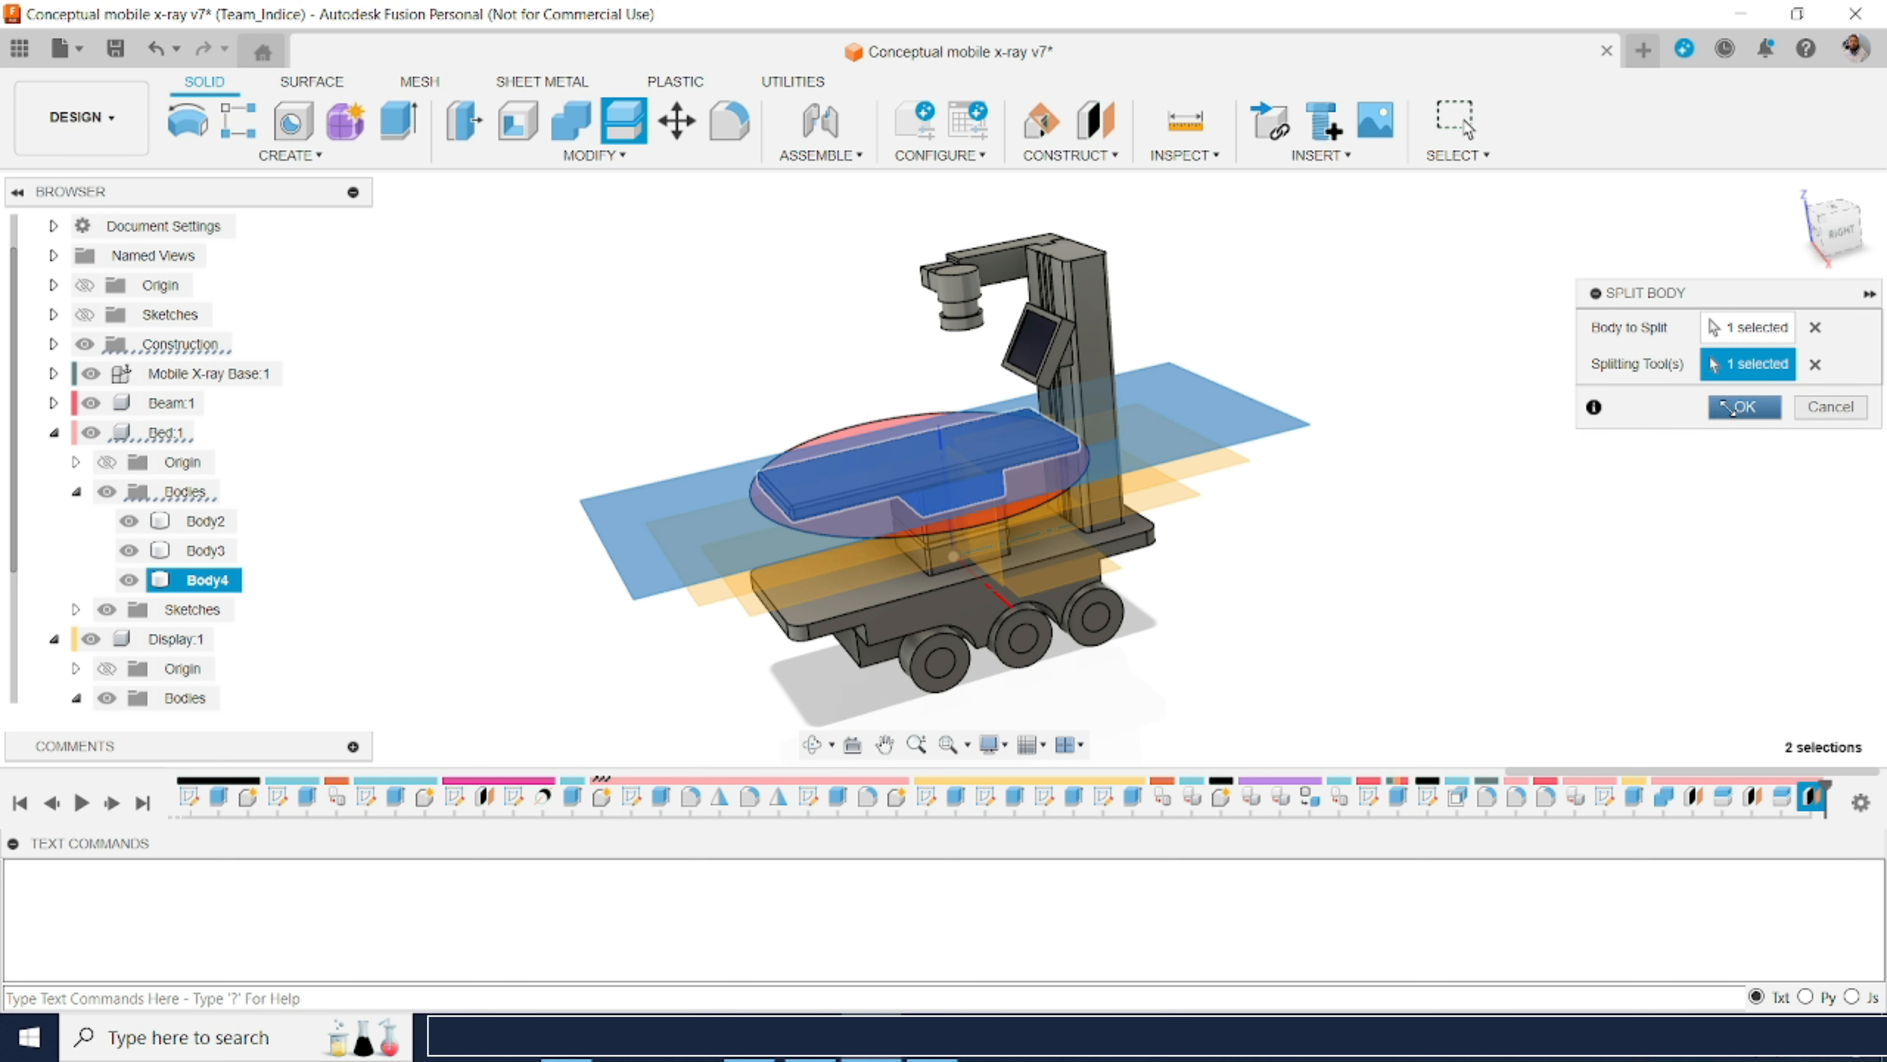
{"action": "left_click", "coordinate": [1731, 408]}
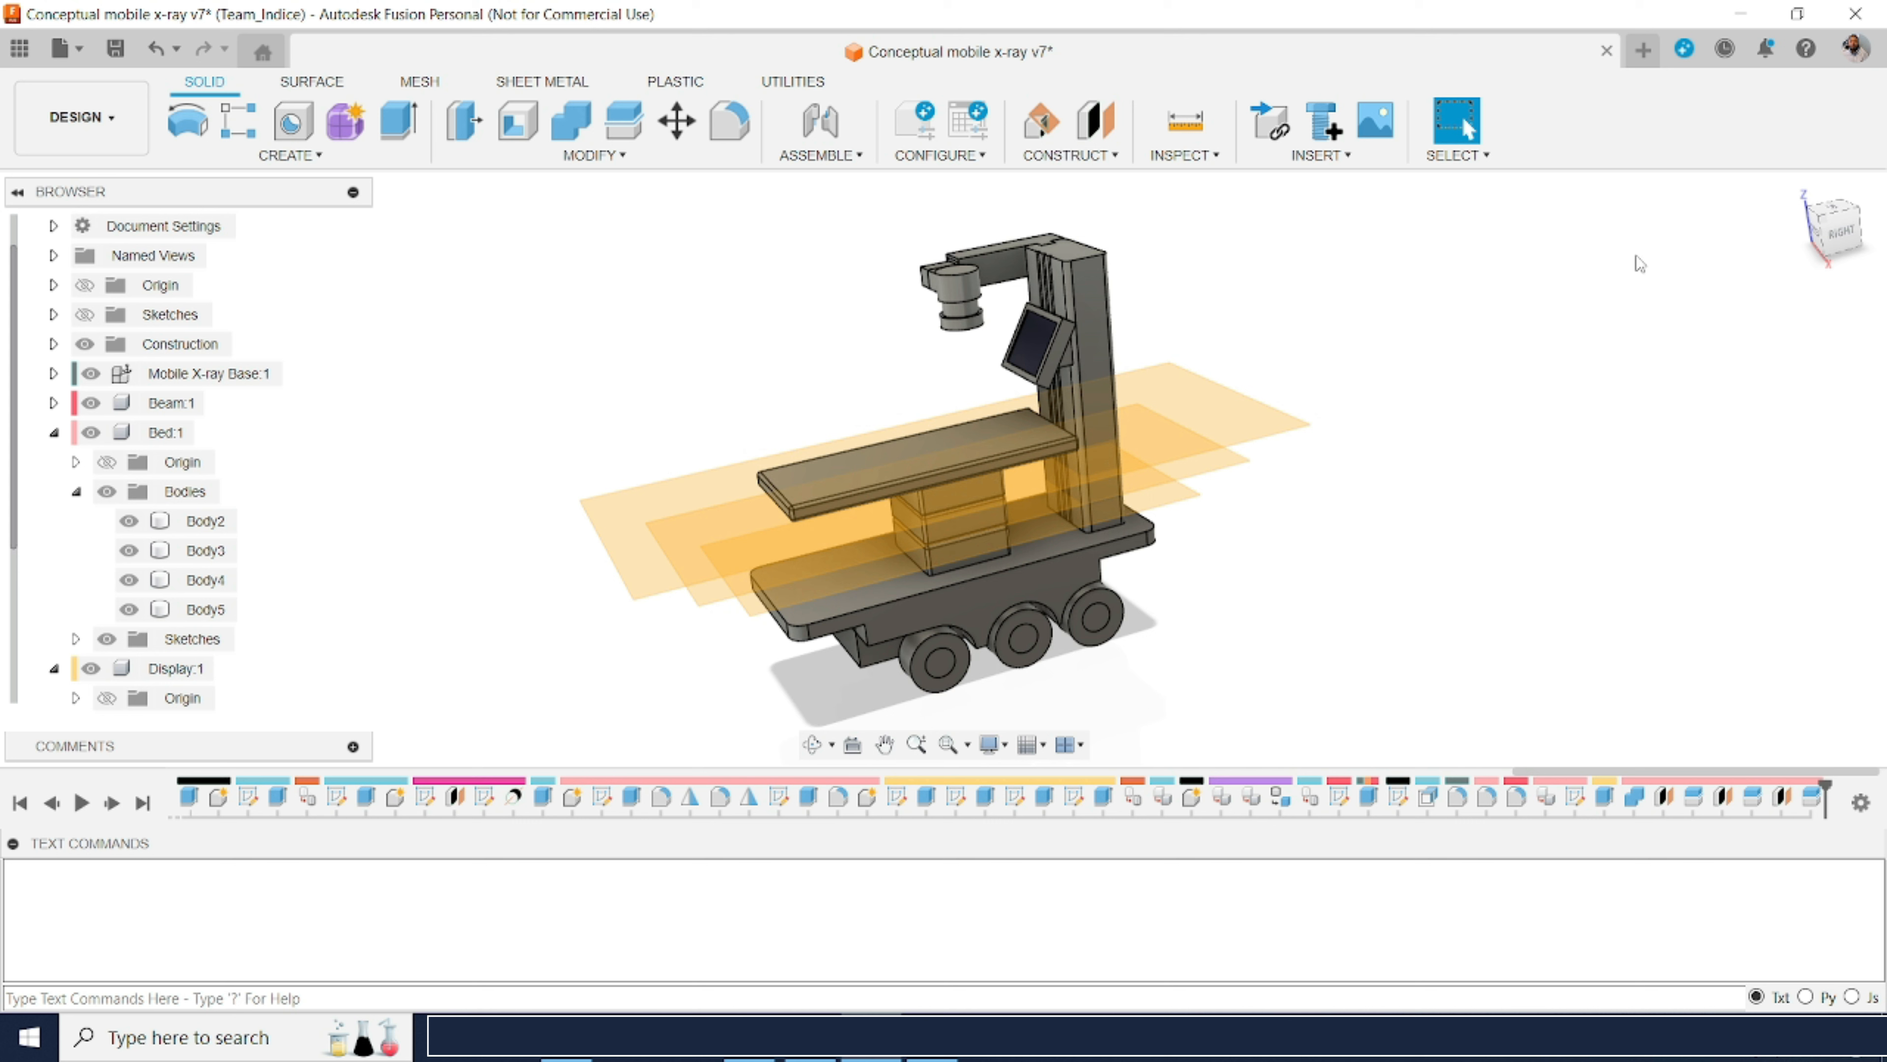
{"action": "left_click", "coordinate": [1796, 195]}
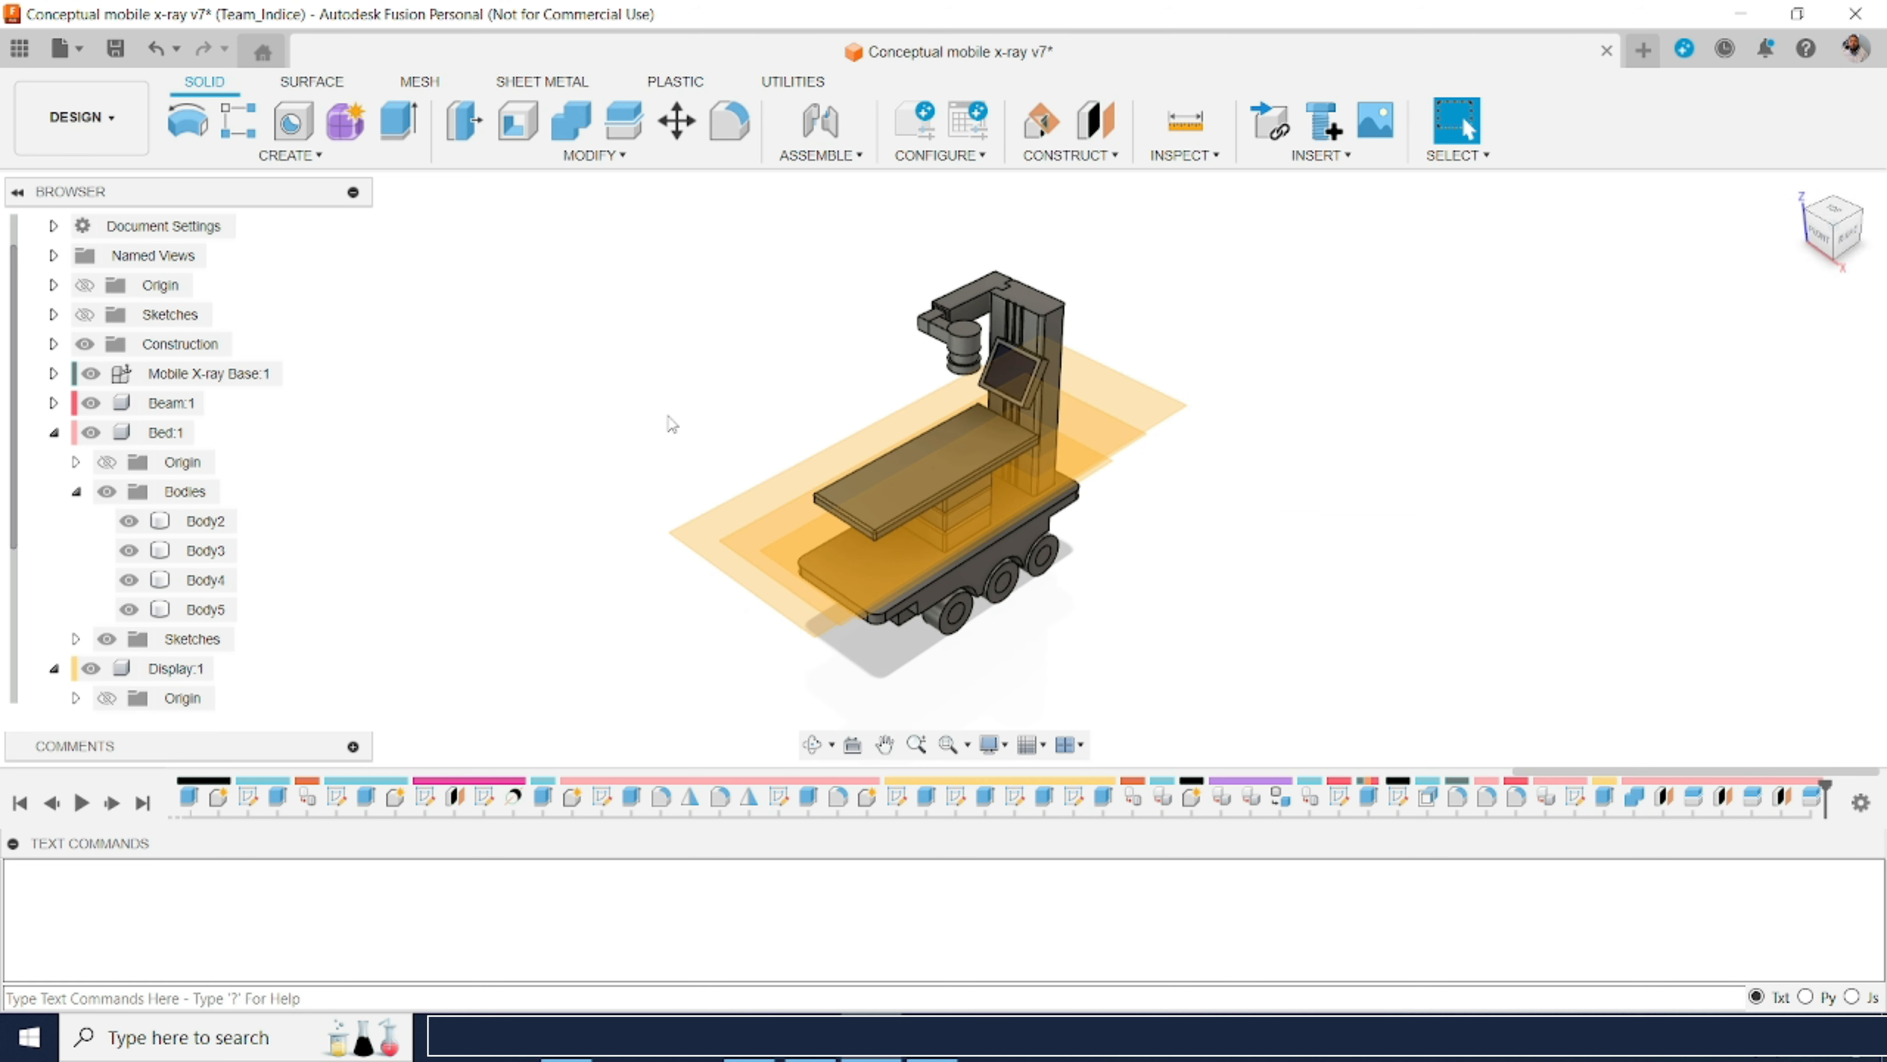
{"action": "left_click", "coordinate": [136, 557]}
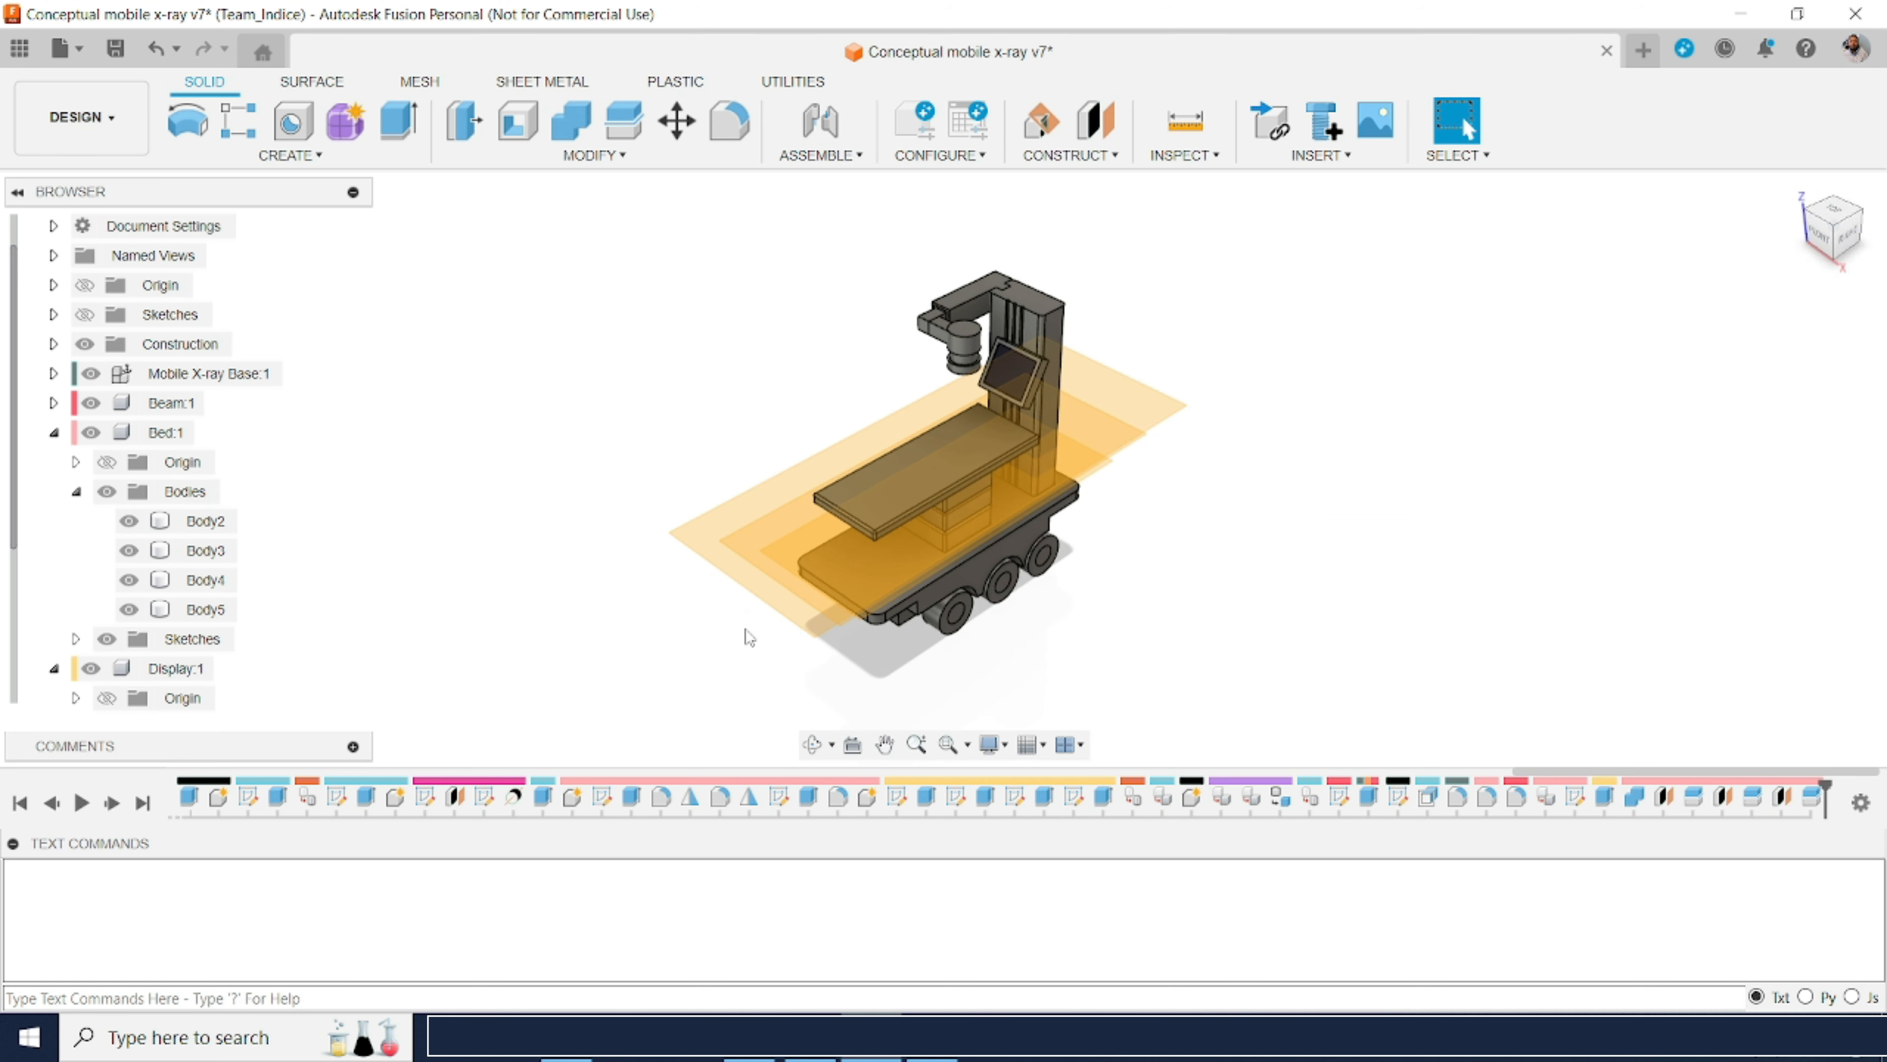